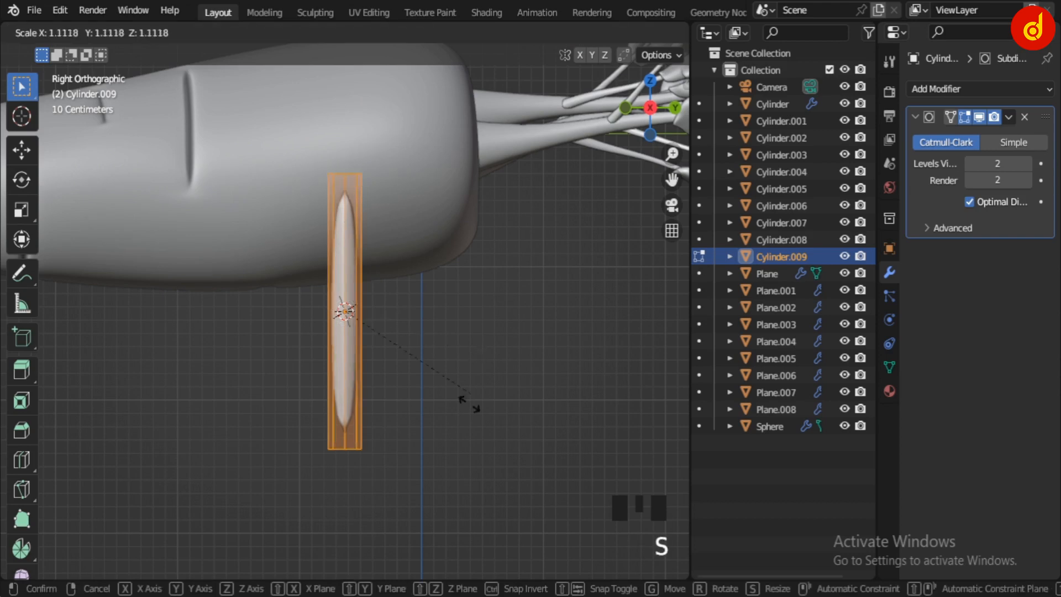
# Step: Stretch the thin cylinder along Z by a factor of about 2.08 and add three evenly spaced loop cuts
pyautogui.press('z')
pyautogui.click(462, 491)
pyautogui.scroll(-1, 405, 453)
pyautogui.hotkey('ctrl', 'r')
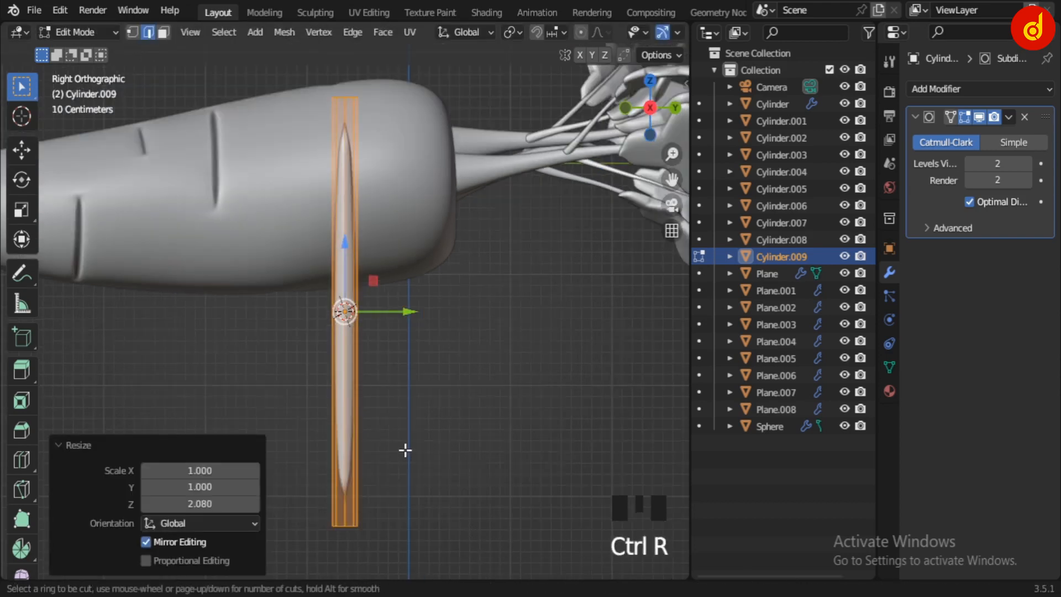
pyautogui.click(317, 322)
pyautogui.rightClick(317, 322)
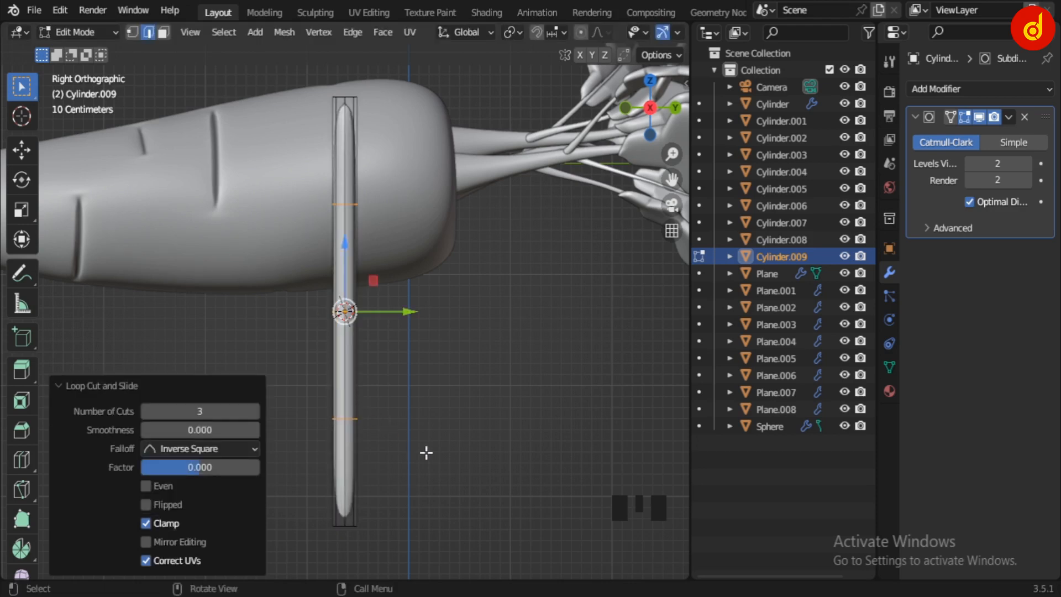
# Step: Bend the cylinder into an S-curve by moving its lower edge loop toward the leaves and its upper loop toward the carrot's tip
pyautogui.hotkey('alt', 'z')
pyautogui.click(446, 467)
pyautogui.moveTo(313, 396); pyautogui.dragTo(400, 453)
pyautogui.press('g')
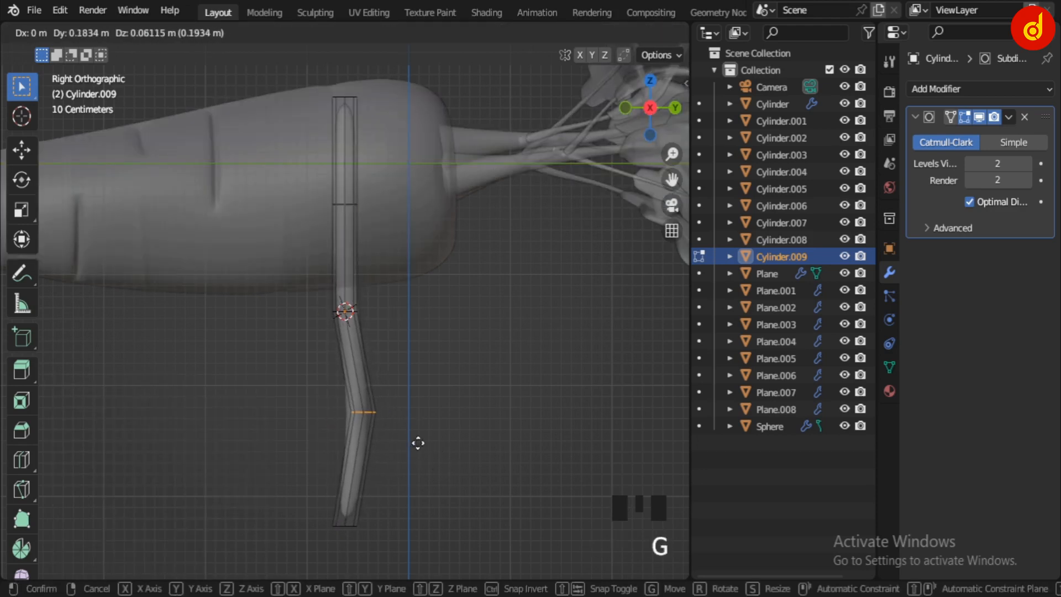
pyautogui.click(367, 408)
pyautogui.click(343, 203)
pyautogui.press('g')
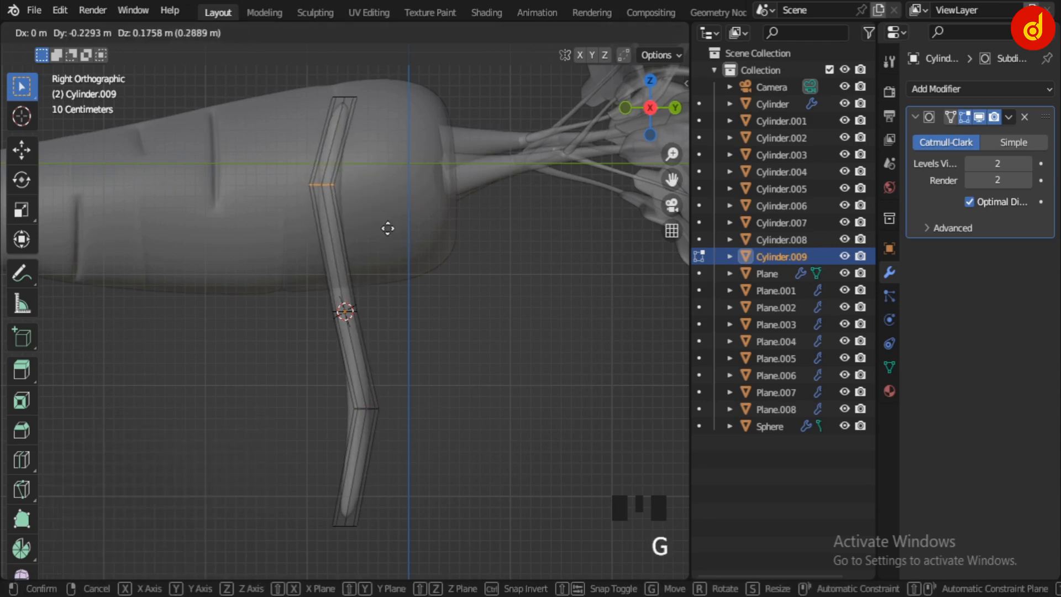
pyautogui.click(387, 228)
pyautogui.press('Tab')
pyautogui.scroll(-2, 442, 401)
pyautogui.click(383, 357)
pyautogui.hotkey('alt', 'z')
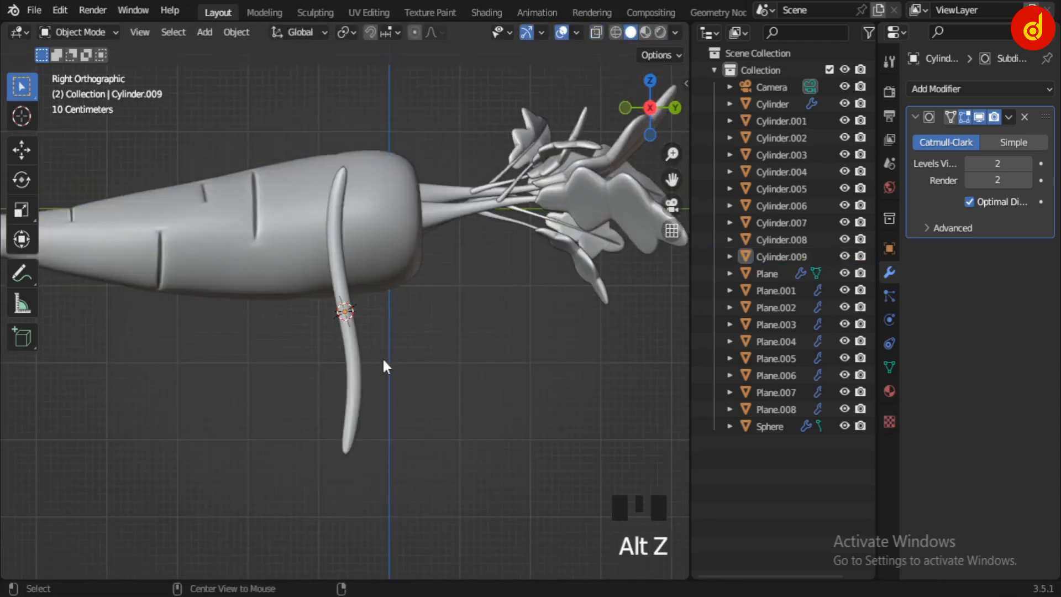
# Step: Rotate the curved root 90° about the X axis so it lies parallel to the carrot
pyautogui.click(353, 360)
pyautogui.press('KP_7')
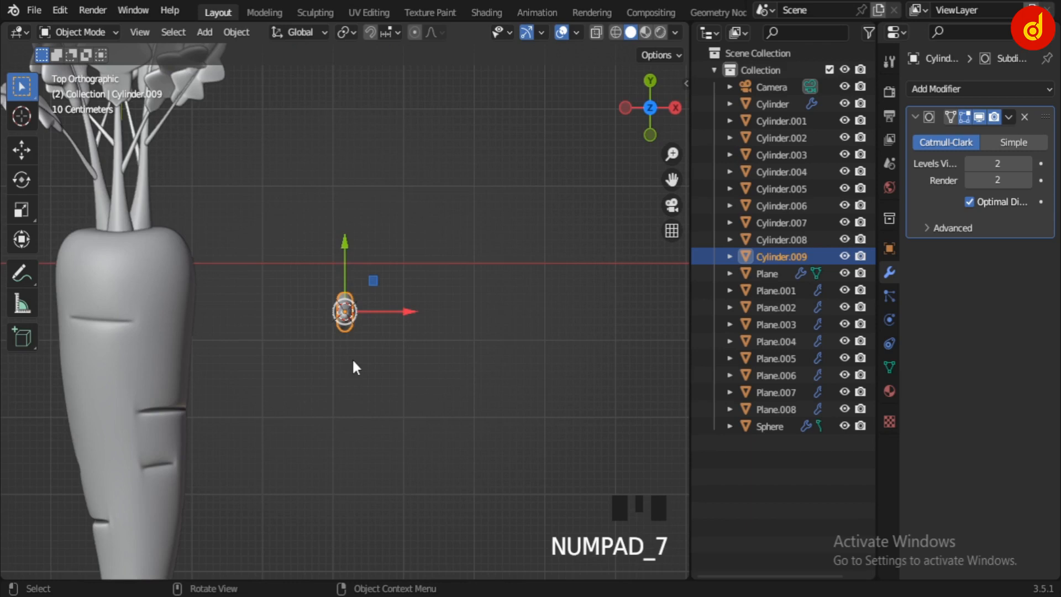
pyautogui.press('r')
pyautogui.press('x')
pyautogui.press('9')
pyautogui.press('0')
pyautogui.press('Return')
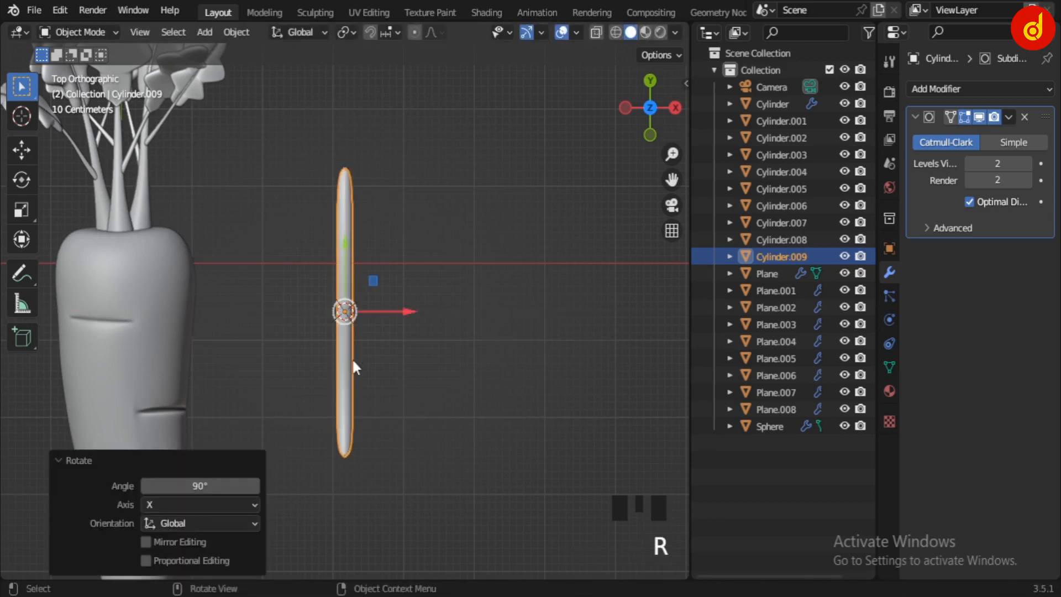
# Step: Bend the root sideways in top view, moving one inner edge loop about 0.25 m along +X and the other along -X
pyautogui.press('Tab')
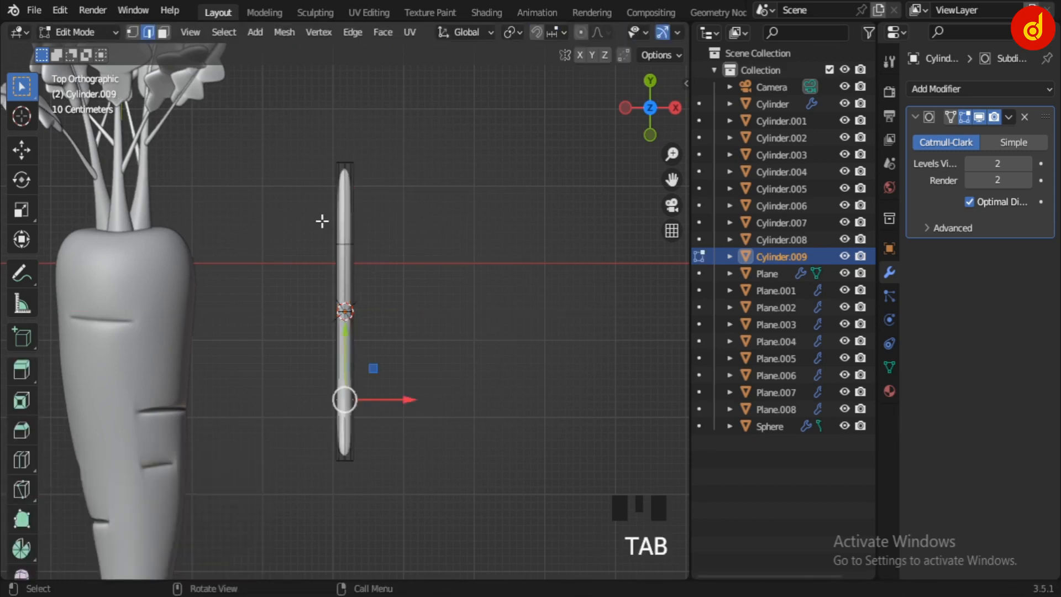
pyautogui.hotkey('alt', 'z')
pyautogui.click(372, 262)
pyautogui.press('g')
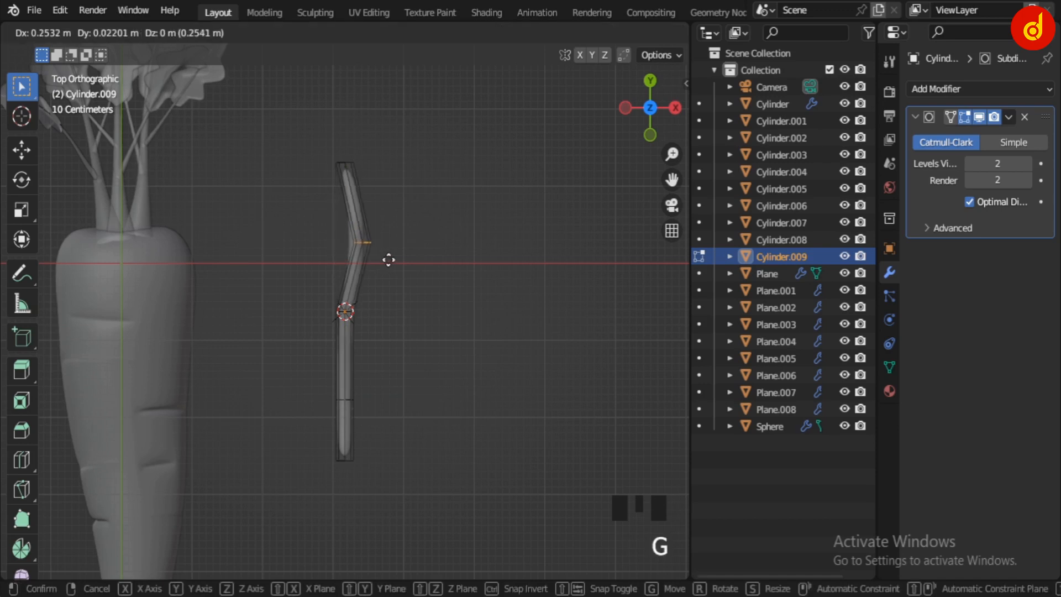
pyautogui.click(389, 259)
pyautogui.click(348, 399)
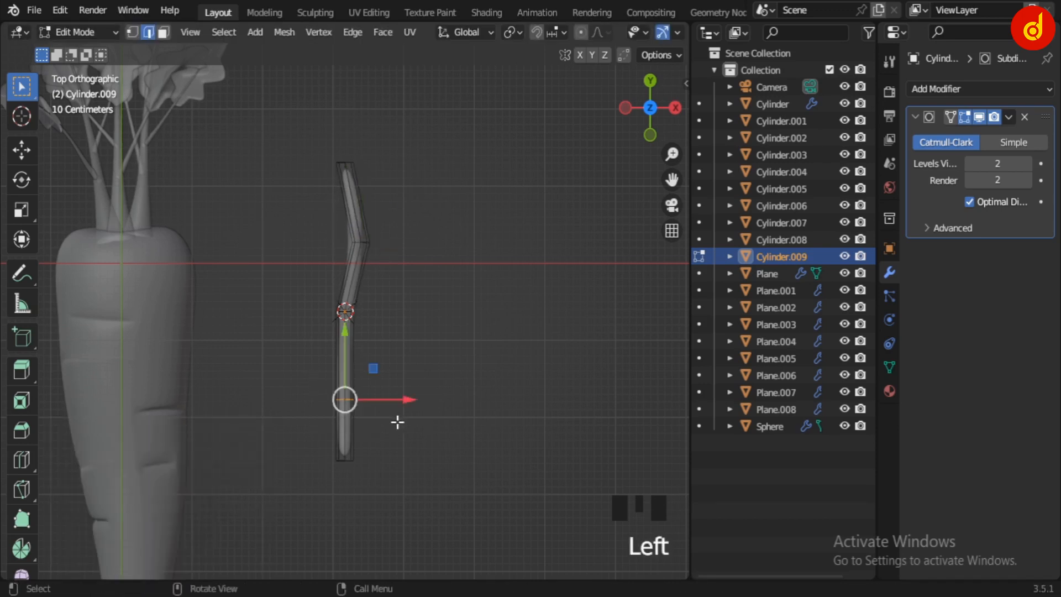
pyautogui.press('g')
pyautogui.click(381, 403)
pyautogui.moveTo(382, 403)
pyautogui.mouseDown(button='middle')
pyautogui.moveTo(356, 243)
pyautogui.moveTo(304, 283)
pyautogui.moveTo(383, 410)
pyautogui.moveTo(403, 319)
pyautogui.mouseUp(button='middle')
pyautogui.press('Tab')
pyautogui.press('KP_7')
pyautogui.hotkey('alt', 'z')
# Step: Move the root beside the lower end of the carrot and scale it to about 0.149
pyautogui.scroll(-4, 381, 420)
pyautogui.press('g')
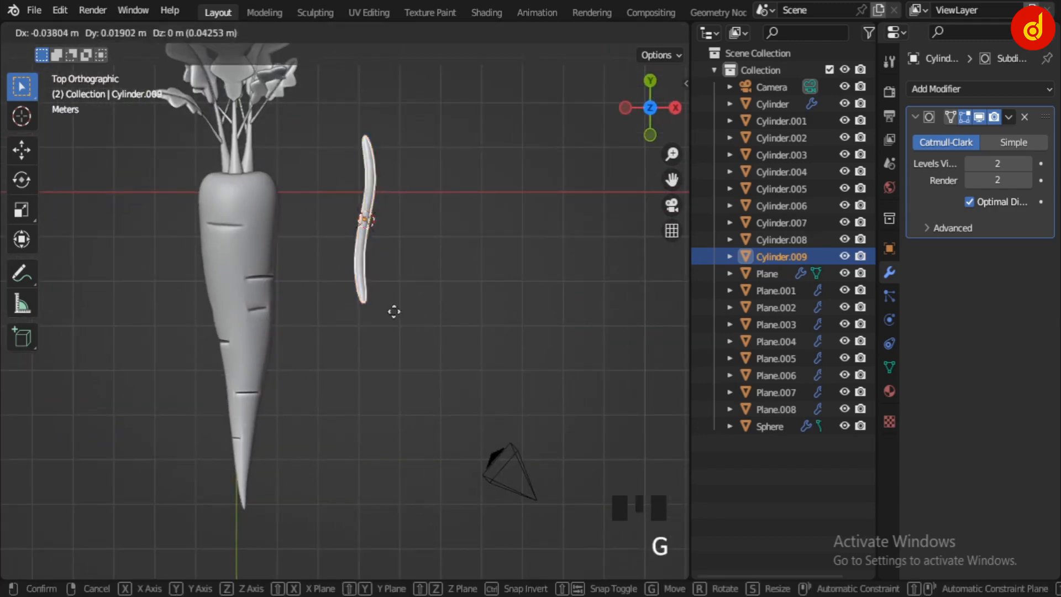
pyautogui.click(308, 523)
pyautogui.scroll(3, 326, 488)
pyautogui.keyDown('shift'); pyautogui.moveTo(351, 474); pyautogui.dragTo(490, 235, button='middle'); pyautogui.keyUp('shift')
pyautogui.press('s')
pyautogui.click(387, 299)
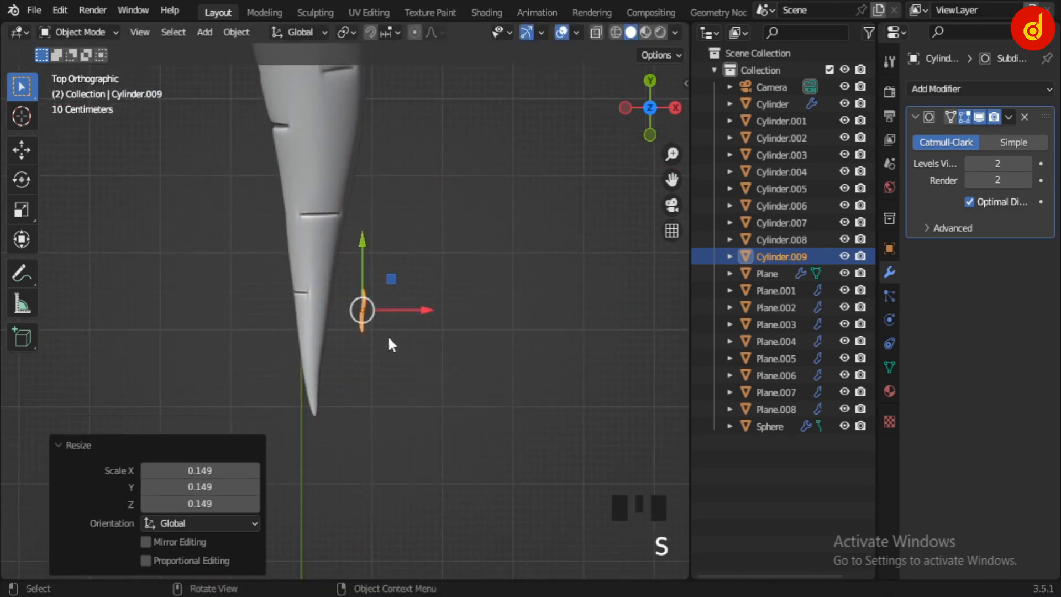
# Step: Shift the root against the carrot's side and rotate it about -25.3° in top view
pyautogui.press('g')
pyautogui.click(366, 348)
pyautogui.press('r')
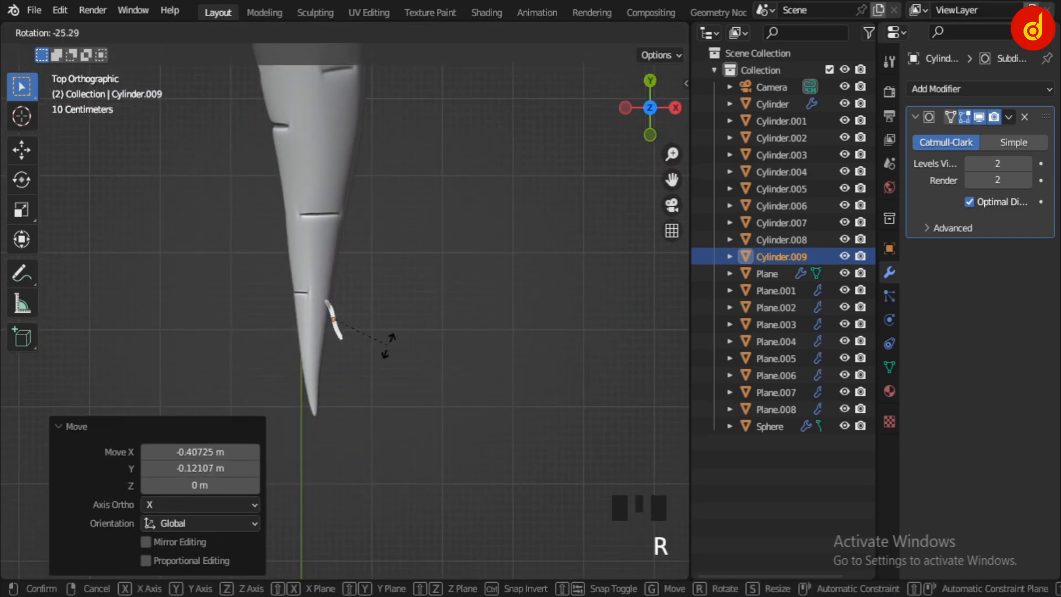
pyautogui.click(387, 341)
# Step: Scale the root to about 0.315 and place it against the carrot's surface just above the tip
pyautogui.scroll(4, 383, 343)
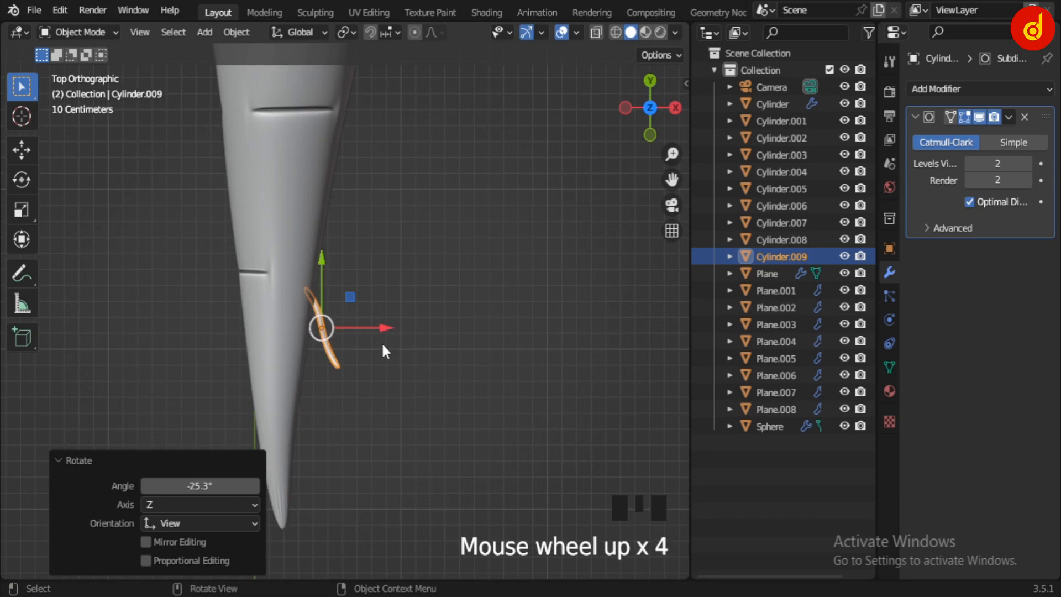
pyautogui.scroll(3, 381, 342)
pyautogui.keyDown('shift'); pyautogui.moveTo(370, 383); pyautogui.dragTo(377, 262, button='middle'); pyautogui.keyUp('shift')
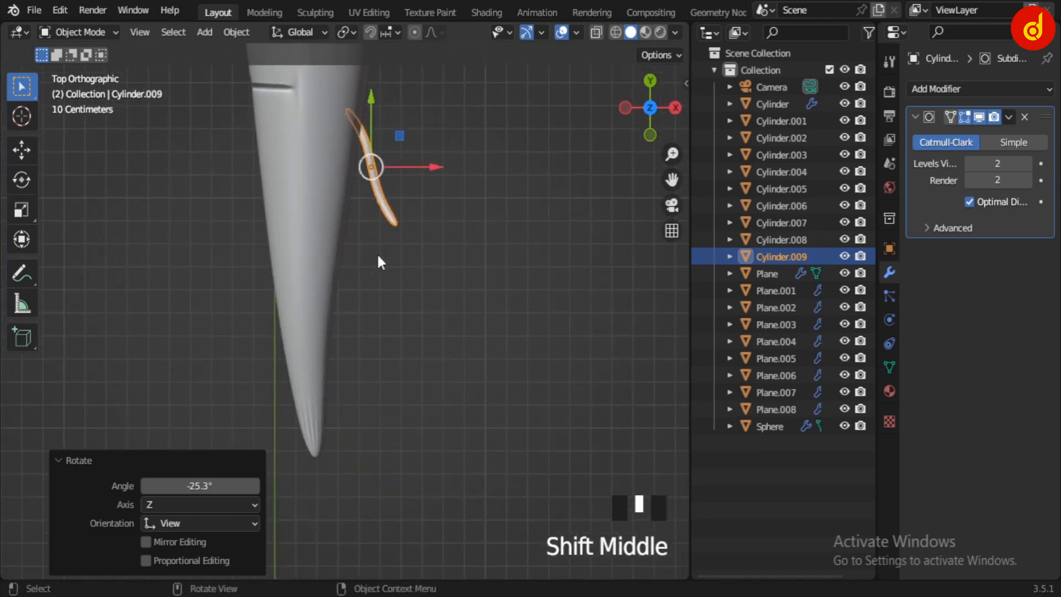
pyautogui.press('g')
pyautogui.click(349, 481)
pyautogui.scroll(2, 344, 427)
pyautogui.press('s')
pyautogui.click(372, 420)
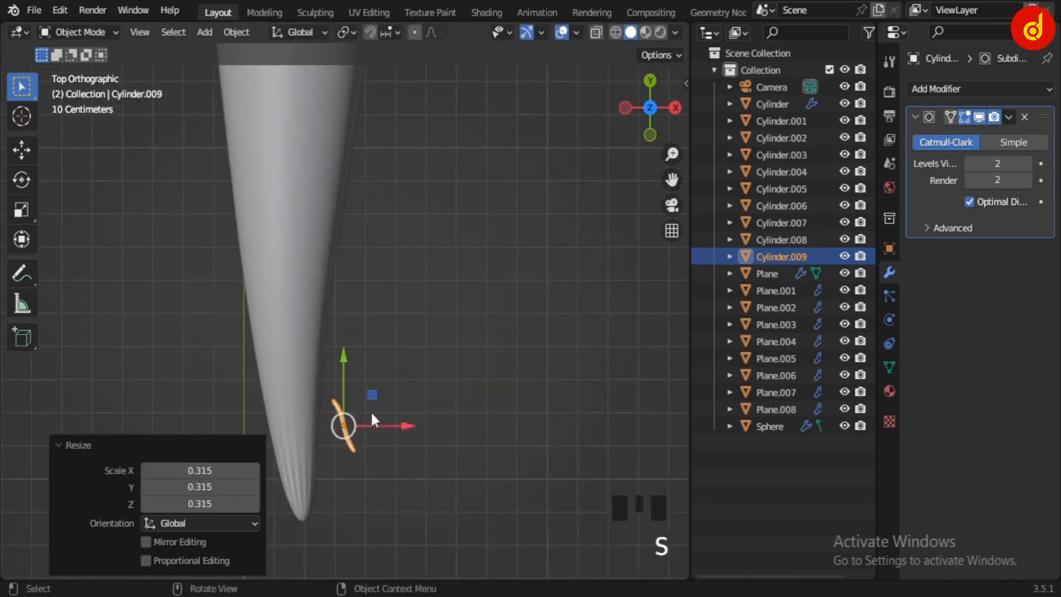
pyautogui.press('g')
pyautogui.click(346, 409)
pyautogui.scroll(-4, 395, 400)
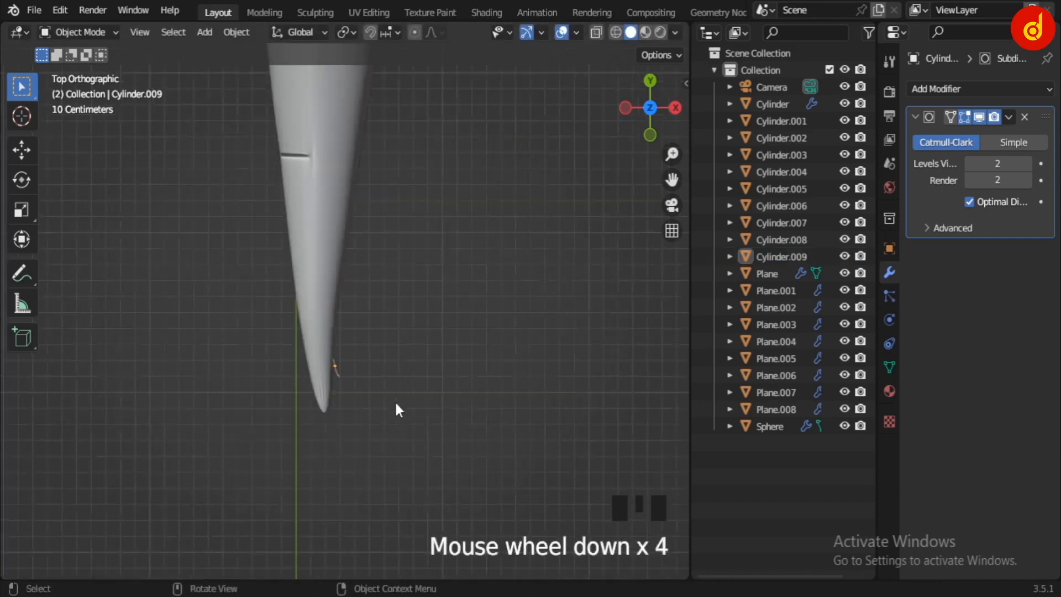
# Step: Raise the small root about 1.05 m along Z so that it meets the carrot's surface near the tip
pyautogui.moveTo(395, 401); pyautogui.dragTo(325, 337, button='middle')
pyautogui.click(314, 324)
pyautogui.moveTo(314, 324); pyautogui.dragTo(331, 352)
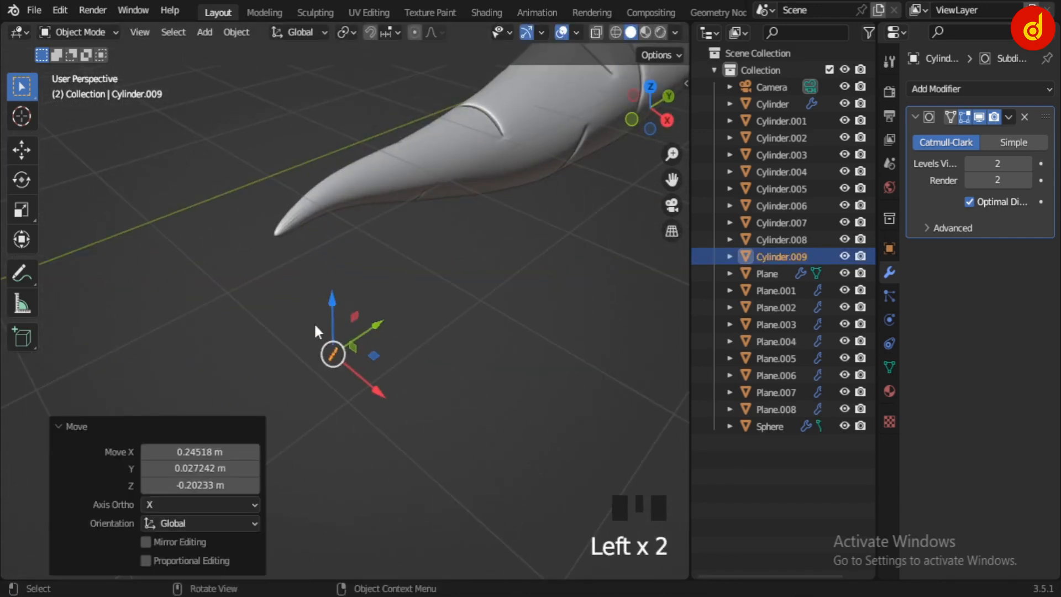
pyautogui.hotkey('ctrl', 'z')
pyautogui.press('KP_3')
pyautogui.scroll(3, 289, 333)
pyautogui.moveTo(285, 228); pyautogui.dragTo(284, 26)
pyautogui.press('KP_Decimal')
pyautogui.scroll(-2, 357, 387)
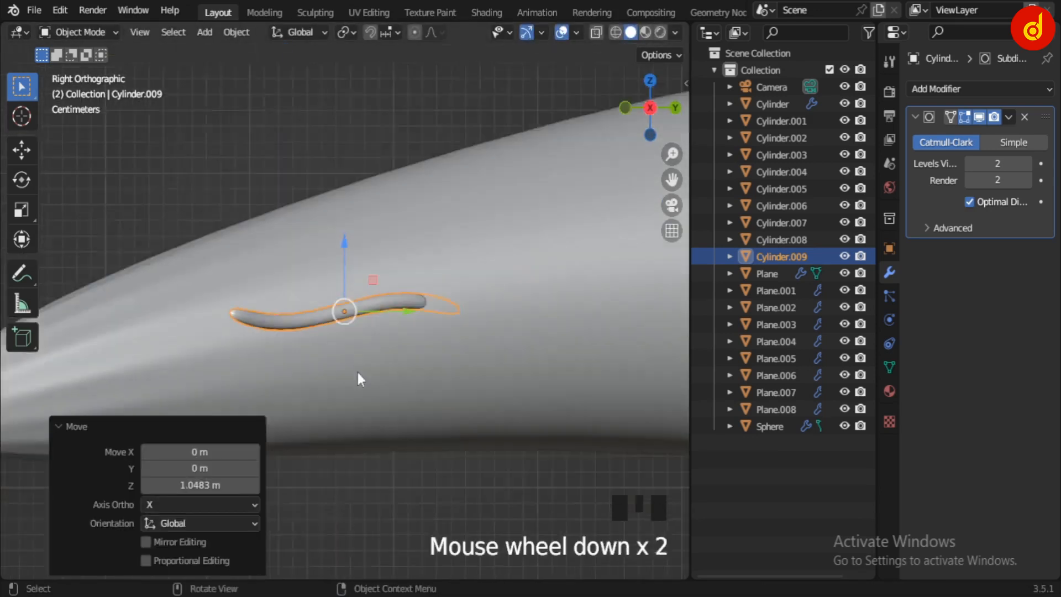
pyautogui.moveTo(356, 370)
pyautogui.mouseDown(button='middle')
pyautogui.moveTo(393, 370)
pyautogui.moveTo(340, 366)
pyautogui.mouseUp(button='middle')
pyautogui.click(377, 373)
pyautogui.scroll(6, 345, 298)
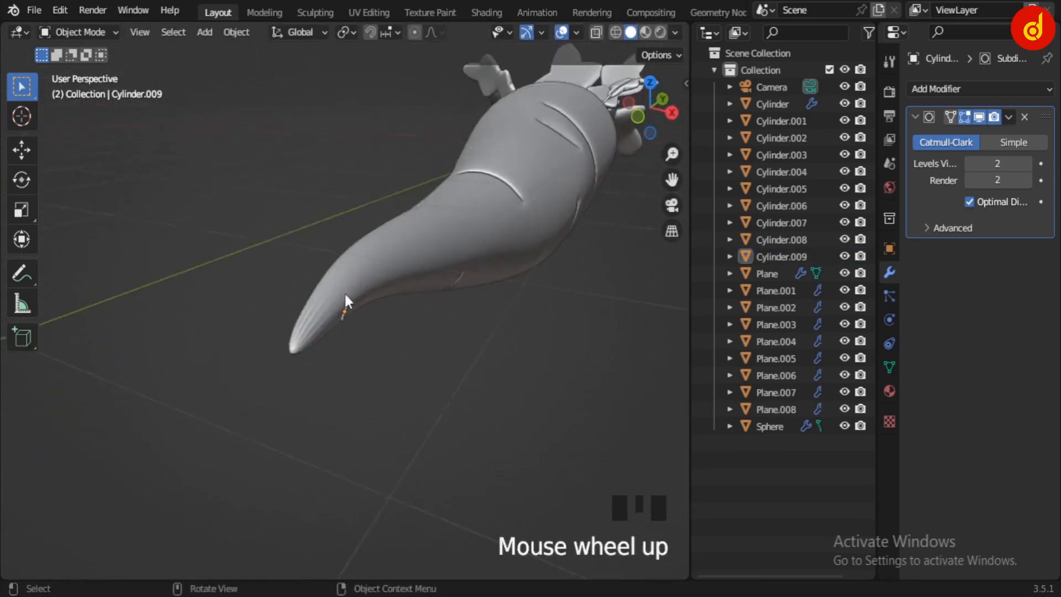
# Step: Duplicate the root to the opposite side of the carrot's tip, rotating it to slant outward and seating it against the surface
pyautogui.click(349, 309)
pyautogui.press('KP_7')
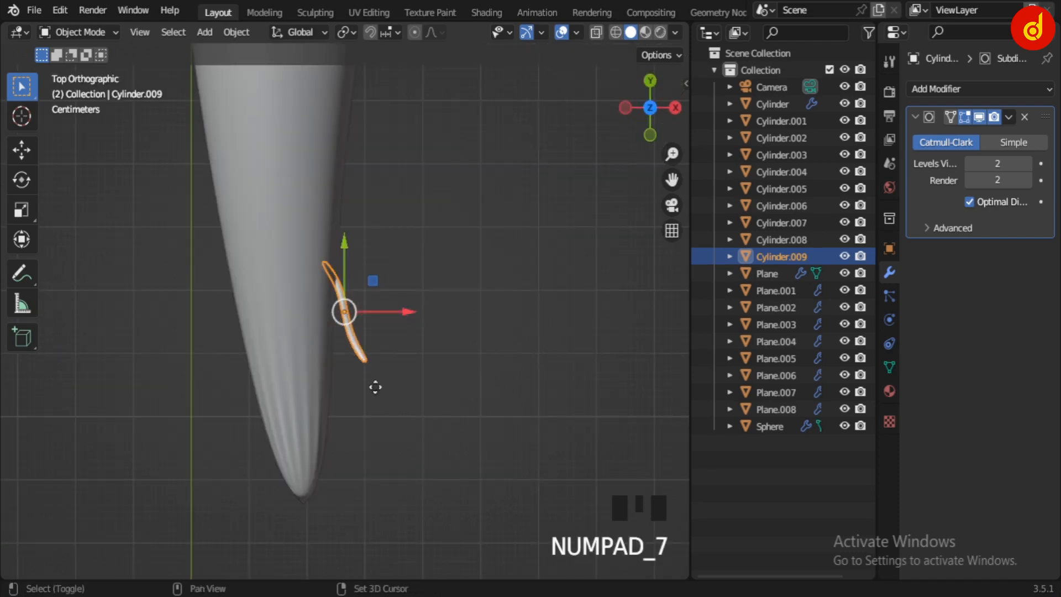
pyautogui.hotkey('shift', 'd')
pyautogui.click(197, 239)
pyautogui.keyDown('shift'); pyautogui.moveTo(197, 239); pyautogui.dragTo(265, 334, button='middle'); pyautogui.keyUp('shift')
pyautogui.press('r')
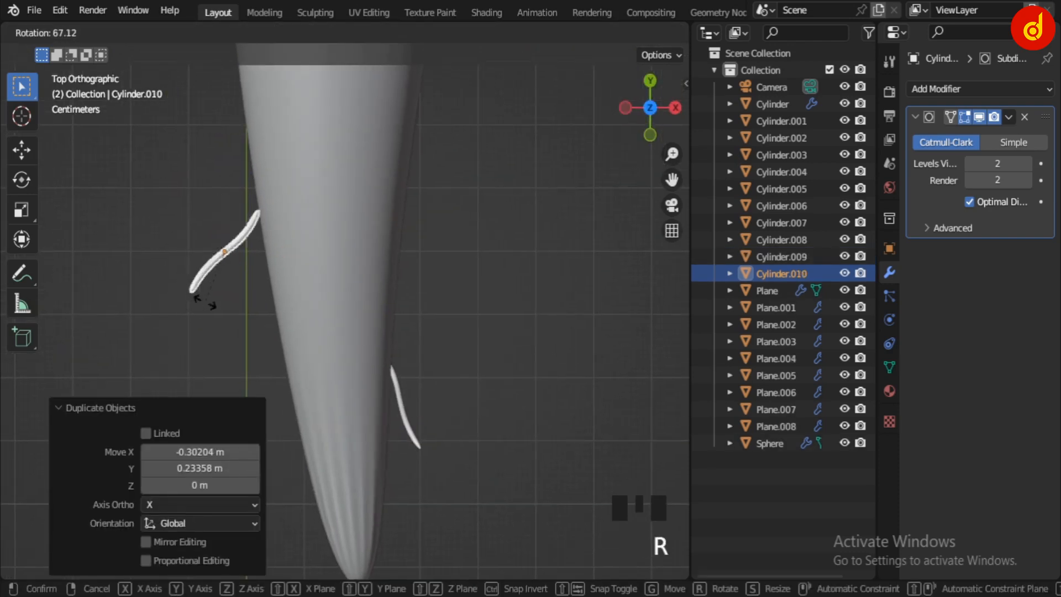
pyautogui.click(224, 302)
pyautogui.press('g')
pyautogui.click(246, 287)
pyautogui.moveTo(246, 288); pyautogui.dragTo(334, 355, button='middle')
pyautogui.press('KP_7')
# Step: Duplicate the second root about 0.71 m farther up the same side of the carrot and enlarge it slightly
pyautogui.scroll(-4, 293, 210)
pyautogui.hotkey('shift', 'd')
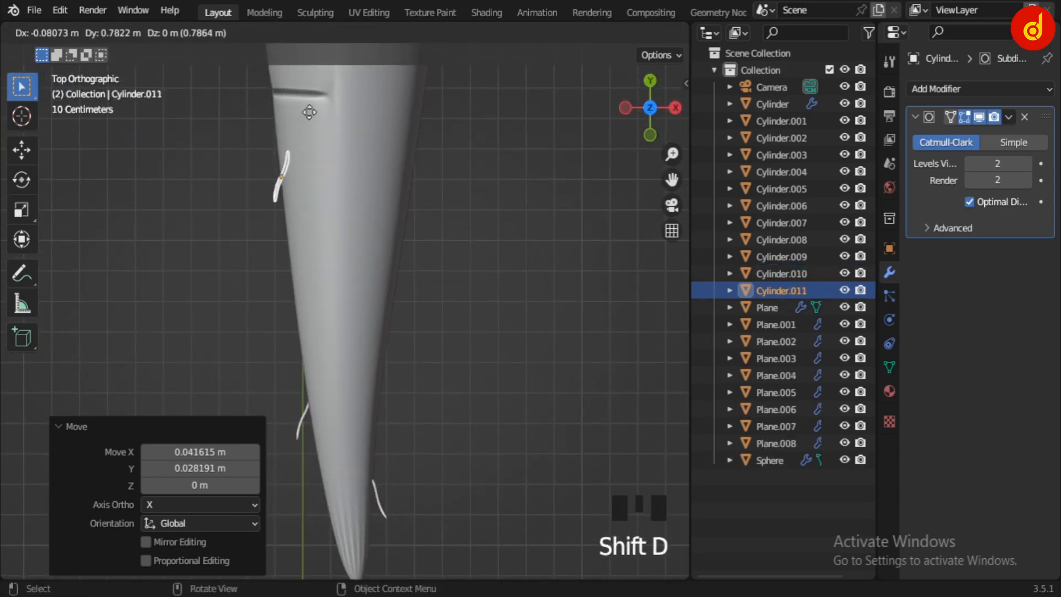
pyautogui.click(307, 135)
pyautogui.press('s')
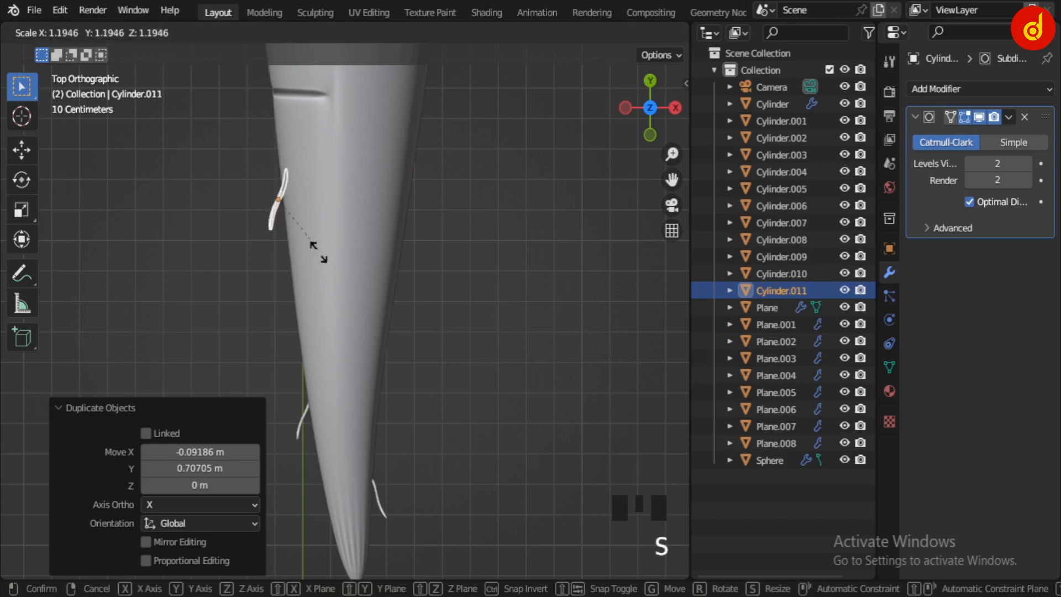
pyautogui.click(318, 246)
pyautogui.scroll(-4, 368, 293)
pyautogui.moveTo(368, 309); pyautogui.dragTo(440, 182, button='middle')
pyautogui.scroll(3, 354, 190)
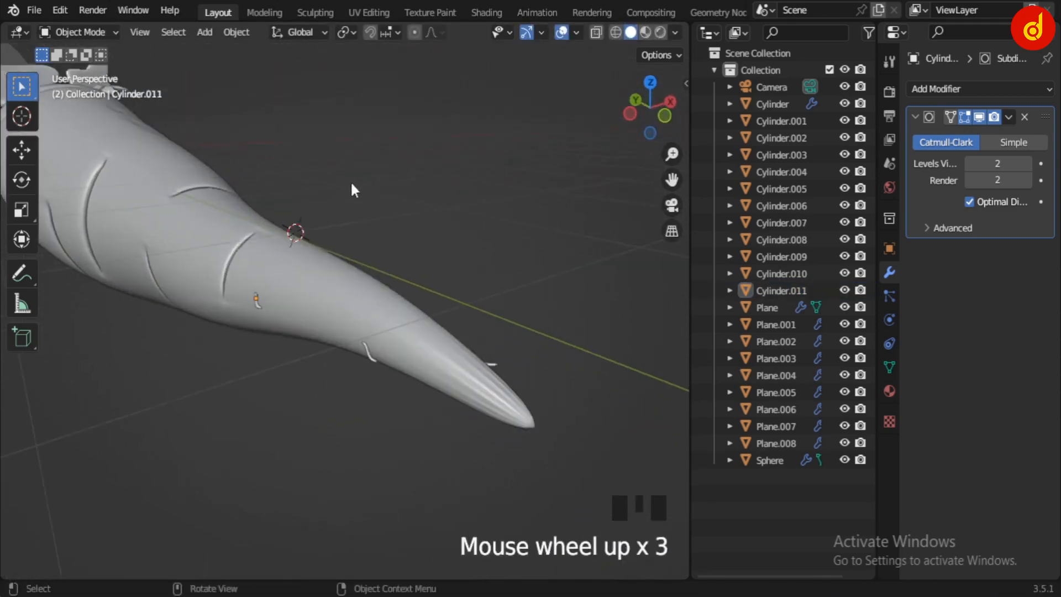
# Step: Duplicate the enlarged root to the opposite side, rotate it to slant outward and seat it against the carrot's surface
pyautogui.click(256, 303)
pyautogui.press('KP_7')
pyautogui.scroll(-2, 320, 307)
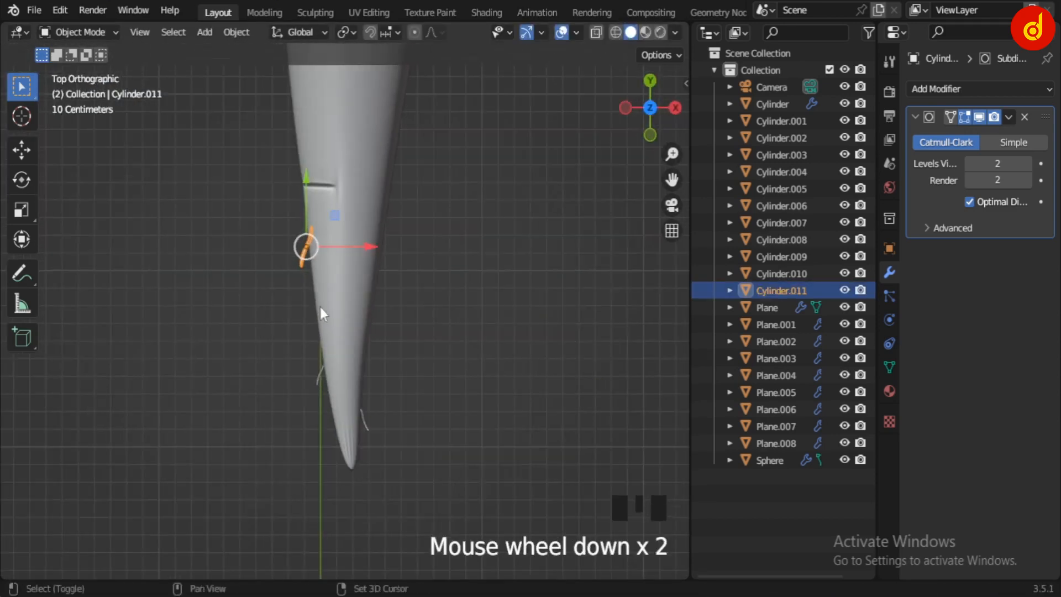
pyautogui.keyDown('shift'); pyautogui.moveTo(320, 306); pyautogui.dragTo(251, 396, button='middle'); pyautogui.keyUp('shift')
pyautogui.hotkey('shift', 'd')
pyautogui.click(348, 332)
pyautogui.press('r')
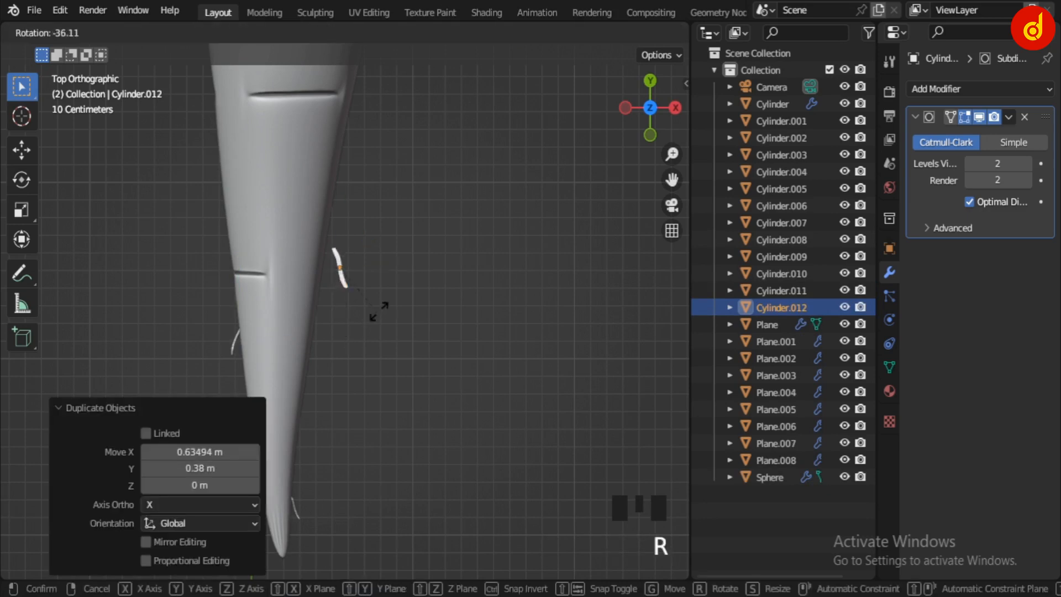
pyautogui.click(384, 309)
pyautogui.press('g')
pyautogui.click(341, 353)
# Step: Place another copy of this root lower on the same side, between it and the root near the tip
pyautogui.hotkey('shift', 'd')
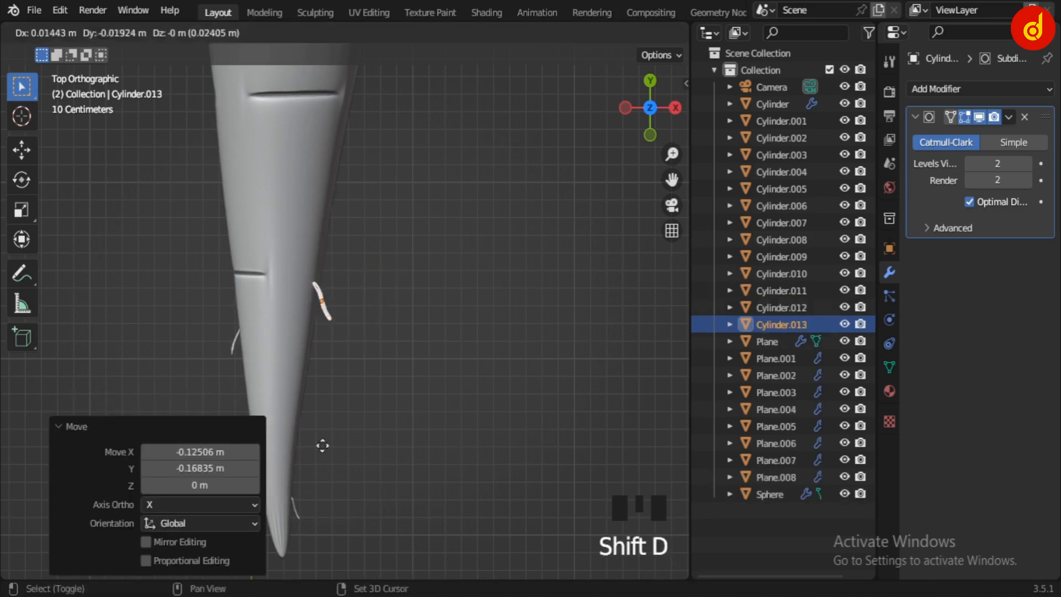
pyautogui.click(298, 504)
pyautogui.keyDown('shift'); pyautogui.moveTo(440, 417); pyautogui.dragTo(423, 442, button='middle'); pyautogui.keyUp('shift')
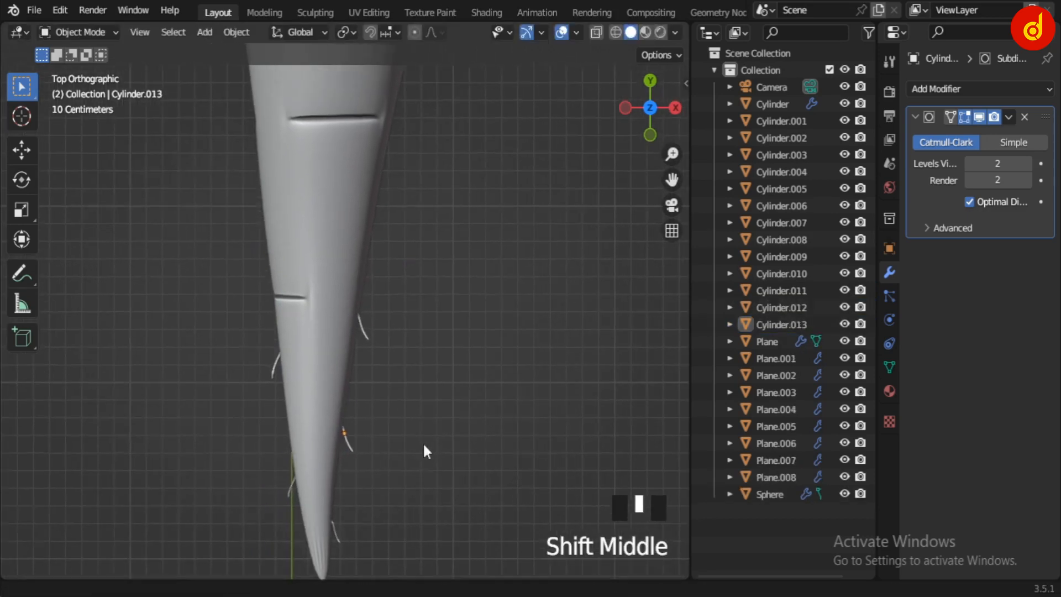
# Step: Duplicate the uppermost root about 0.73 m farther up along the same edge of the carrot and adjust its scale
pyautogui.click(363, 332)
pyautogui.hotkey('shift', 'd')
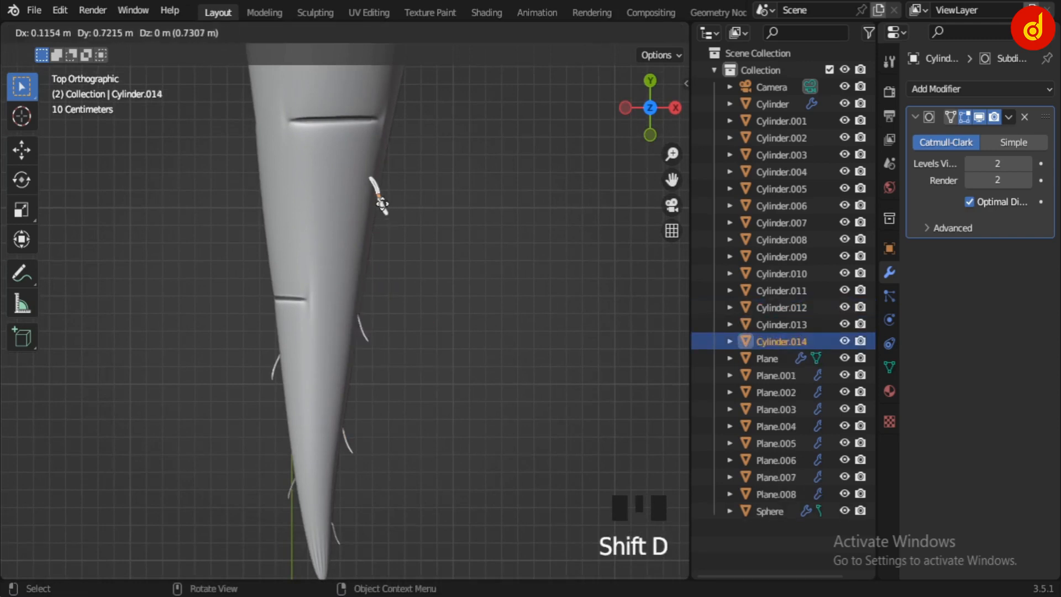
pyautogui.click(381, 205)
pyautogui.press('s')
pyautogui.click(404, 321)
pyautogui.click(432, 336)
pyautogui.scroll(-3, 434, 340)
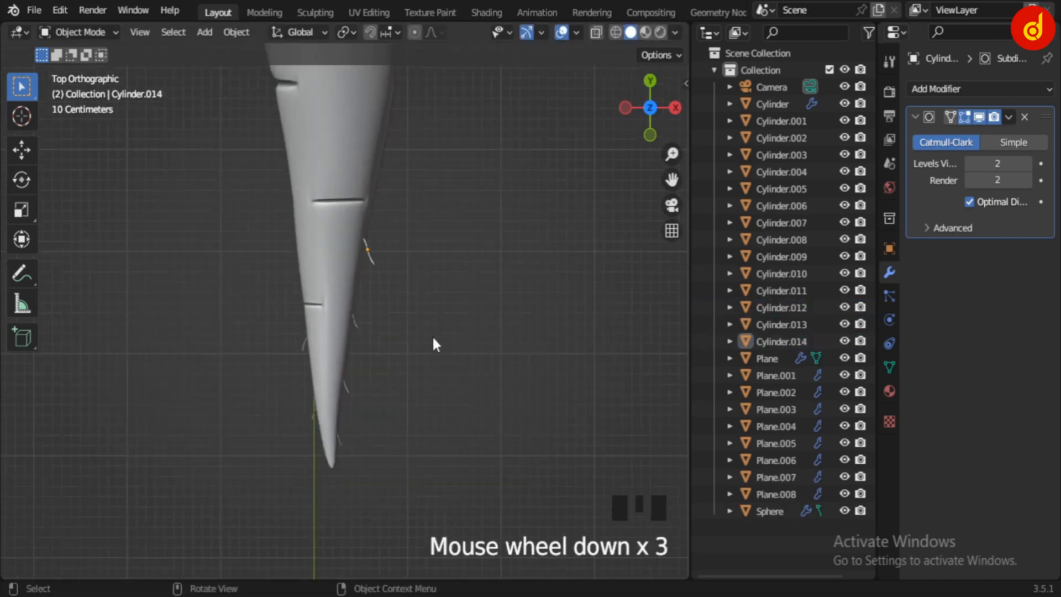
# Step: Lower the newest, highest root along Z on the side of the carrot
pyautogui.moveTo(433, 335); pyautogui.dragTo(325, 251, button='middle')
pyautogui.scroll(4, 382, 308)
pyautogui.click(453, 299)
pyautogui.press('KP_3')
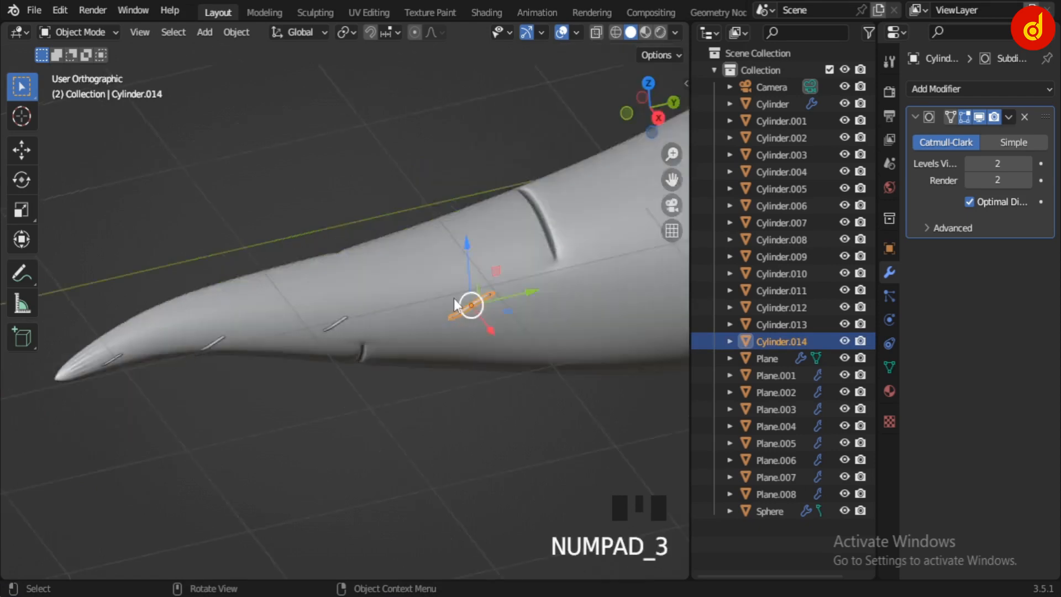
pyautogui.moveTo(468, 249); pyautogui.dragTo(467, 310)
# Step: Raise the next root toward the tip, Cylinder.012, about 0.096 m along Z and lower Cylinder.013 slightly
pyautogui.click(333, 304)
pyautogui.moveTo(335, 237); pyautogui.dragTo(335, 213)
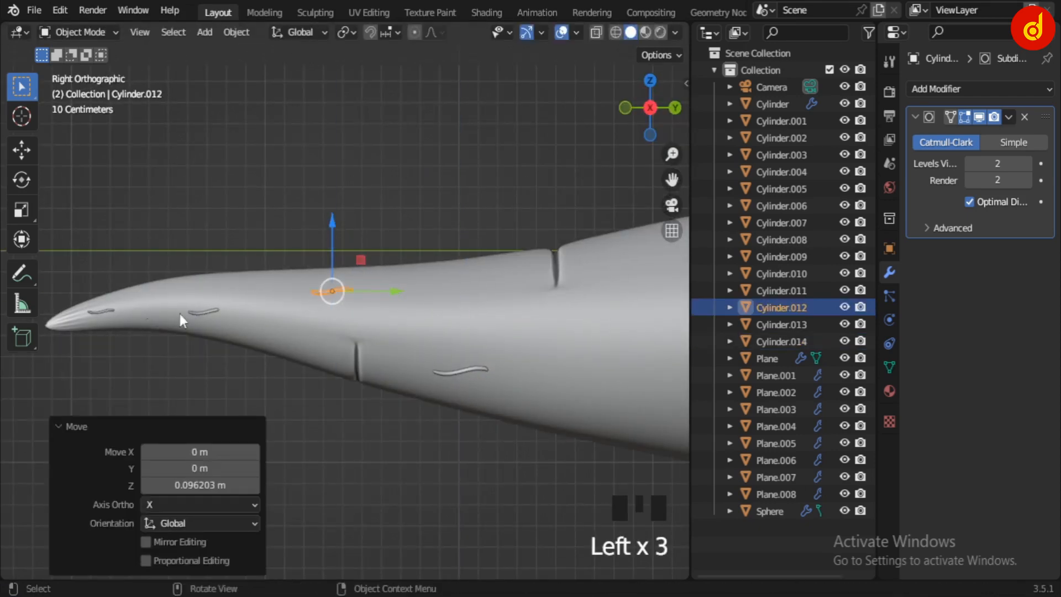
pyautogui.click(202, 312)
pyautogui.moveTo(210, 248); pyautogui.dragTo(211, 260)
# Step: Lower the upper root on the opposite side of the carrot, Cylinder.011, about 0.084 m along Z
pyautogui.moveTo(183, 359); pyautogui.dragTo(379, 349, button='middle')
pyautogui.click(365, 260)
pyautogui.click(354, 313)
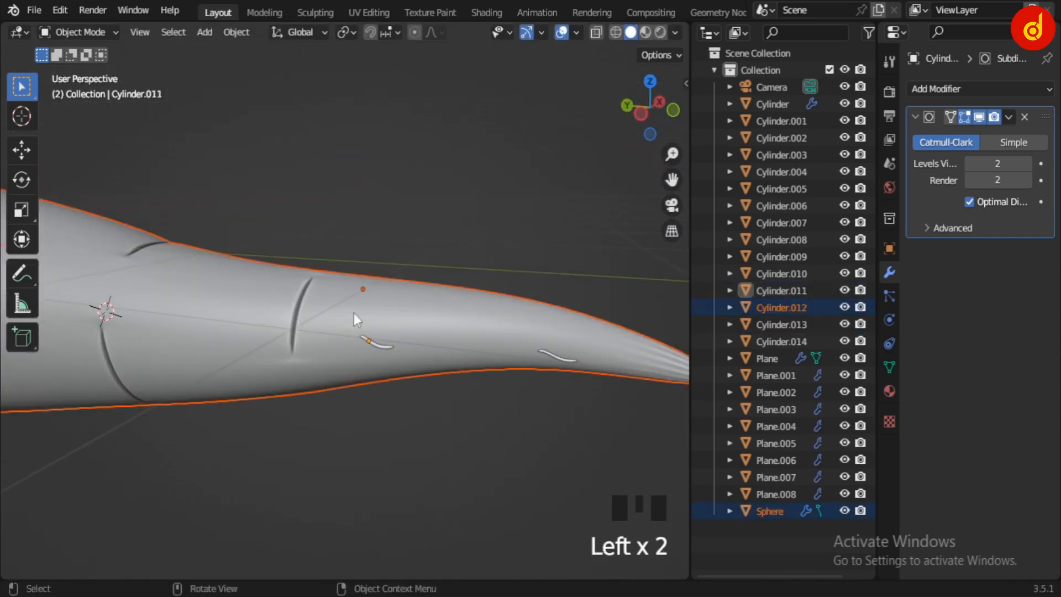
pyautogui.click(379, 347)
pyautogui.moveTo(366, 269); pyautogui.dragTo(366, 294)
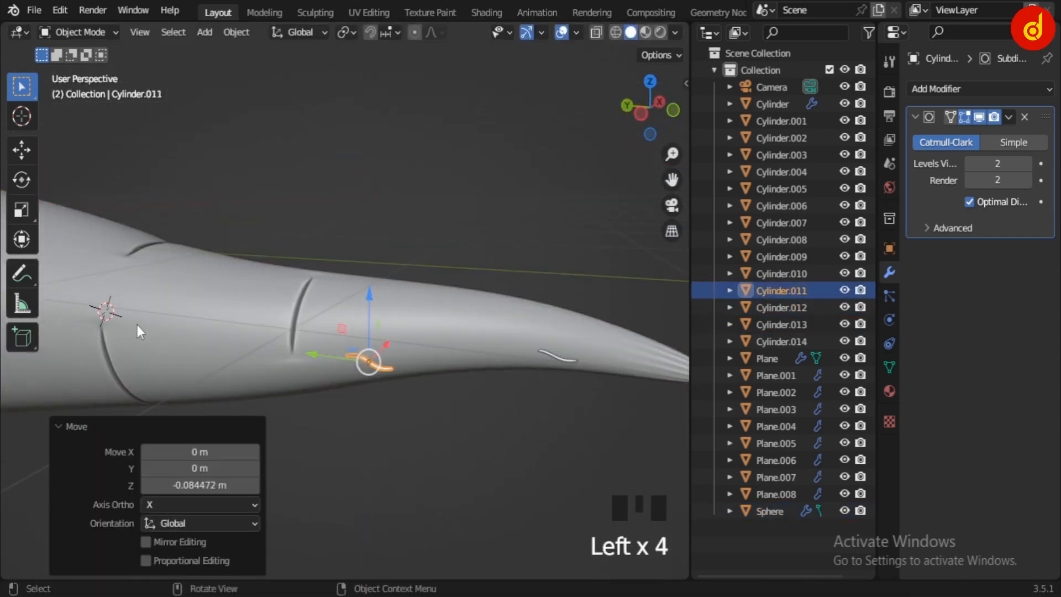
# Step: Duplicate the root Cylinder.011 about 0.6 m farther up the carrot along Y and raise the copy along Z
pyautogui.moveTo(137, 325); pyautogui.dragTo(303, 269, button='middle')
pyautogui.press('KP_7')
pyautogui.hotkey('shift', 'd')
pyautogui.click(258, 393)
pyautogui.scroll(3, 303, 268)
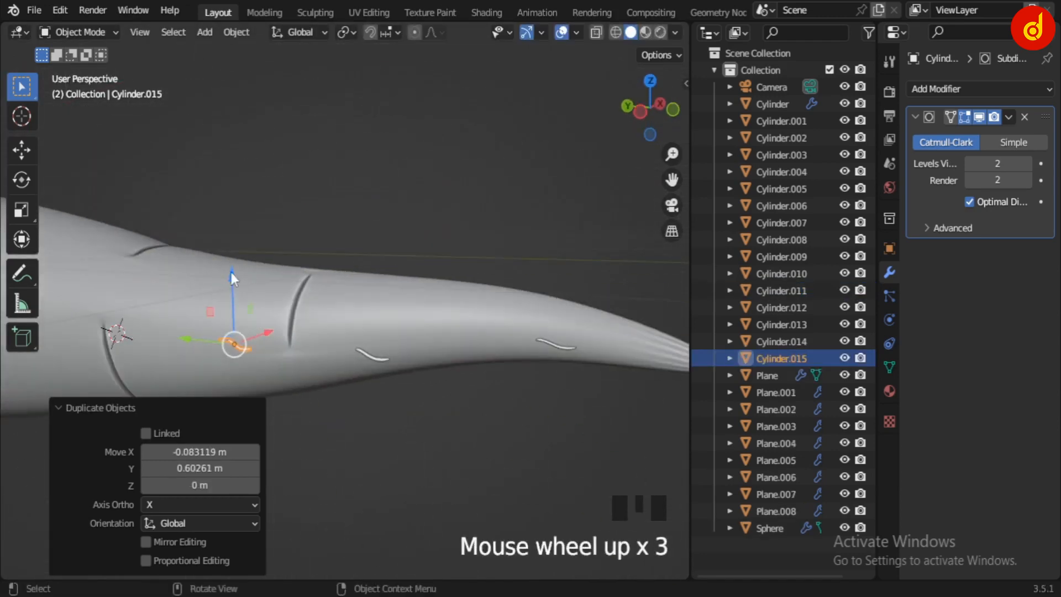
pyautogui.moveTo(231, 271); pyautogui.dragTo(247, 236)
pyautogui.click(375, 333)
# Step: Move the newest root copy about 0.056 m along X toward the carrot's side and raise it slightly along Z
pyautogui.moveTo(315, 322); pyautogui.dragTo(387, 419, button='middle')
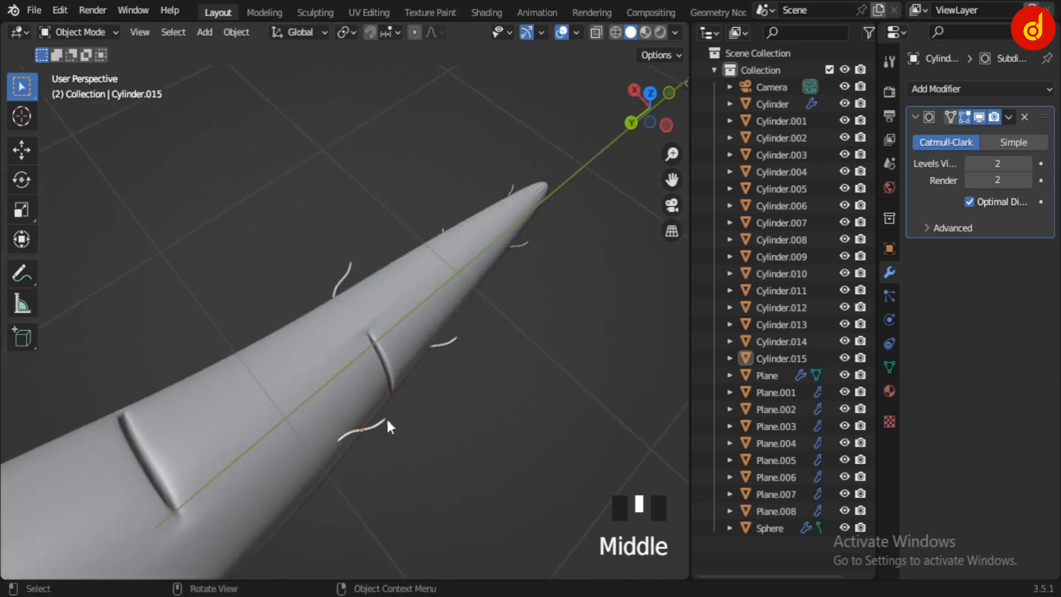
pyautogui.click(381, 423)
pyautogui.moveTo(351, 457); pyautogui.dragTo(348, 423)
pyautogui.scroll(2, 364, 321)
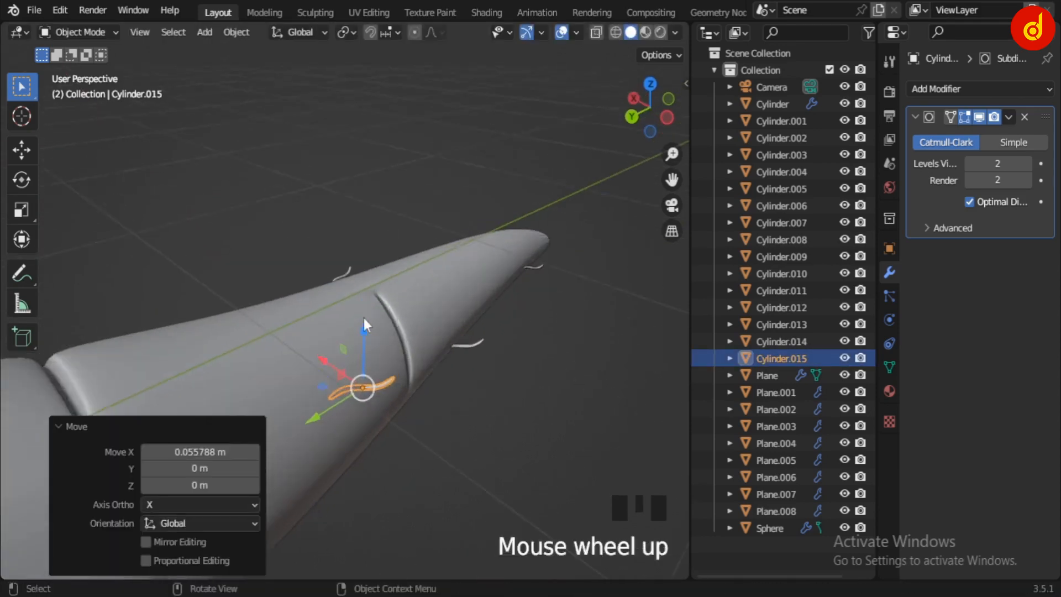
pyautogui.scroll(1, 364, 319)
pyautogui.moveTo(369, 340)
pyautogui.mouseDown()
pyautogui.moveTo(382, 334)
pyautogui.moveTo(381, 310)
pyautogui.moveTo(381, 327)
pyautogui.mouseUp()
pyautogui.scroll(-2, 466, 480)
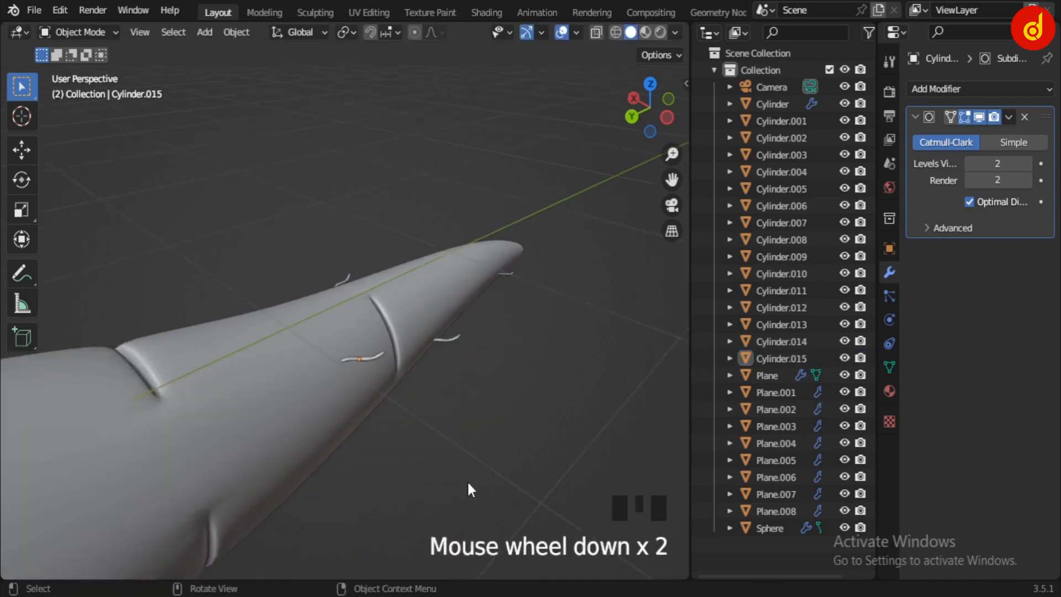
# Step: Duplicate the seven roots Cylinder.009 to Cylinder.015 and rotate the copies about 87.1° around the carrot in front view
pyautogui.moveTo(466, 480); pyautogui.dragTo(255, 454, button='middle')
pyautogui.scroll(4, 309, 409)
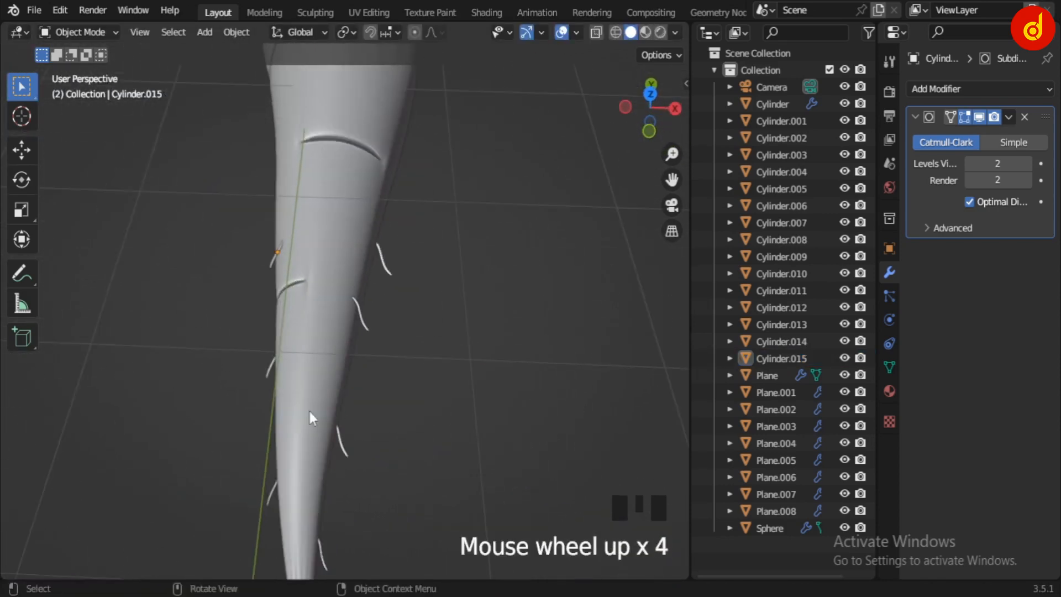
pyautogui.press('KP_3')
pyautogui.moveTo(321, 400); pyautogui.dragTo(406, 230, button='middle')
pyautogui.click(351, 365)
pyautogui.keyDown('shift'); pyautogui.click(407, 254); pyautogui.keyUp('shift')
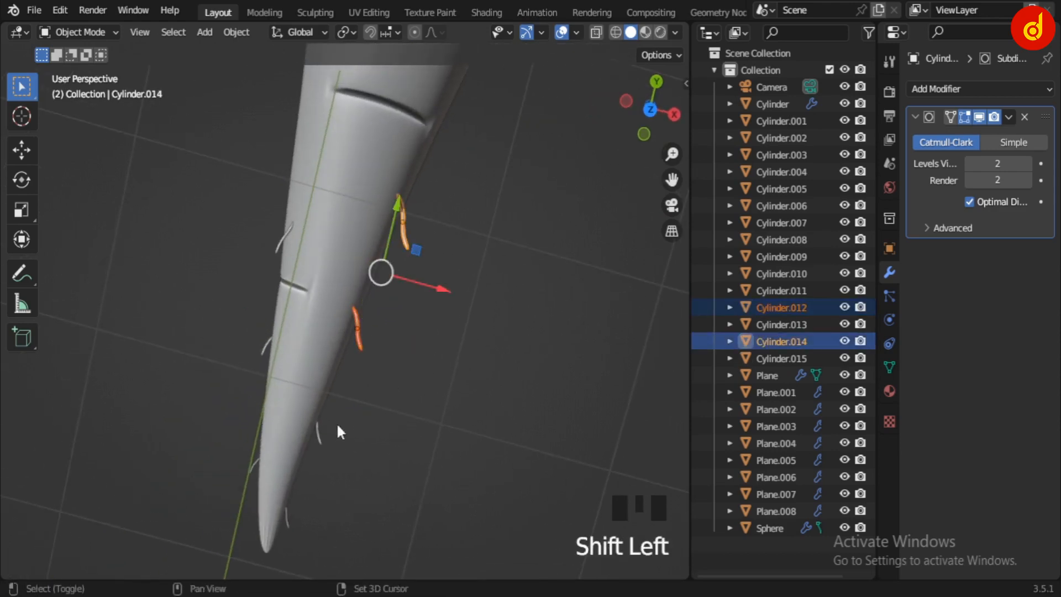
pyautogui.keyDown('shift'); pyautogui.click(319, 436); pyautogui.keyUp('shift')
pyautogui.keyDown('shift'); pyautogui.click(286, 522); pyautogui.keyUp('shift')
pyautogui.keyDown('shift'); pyautogui.click(255, 463); pyautogui.keyUp('shift')
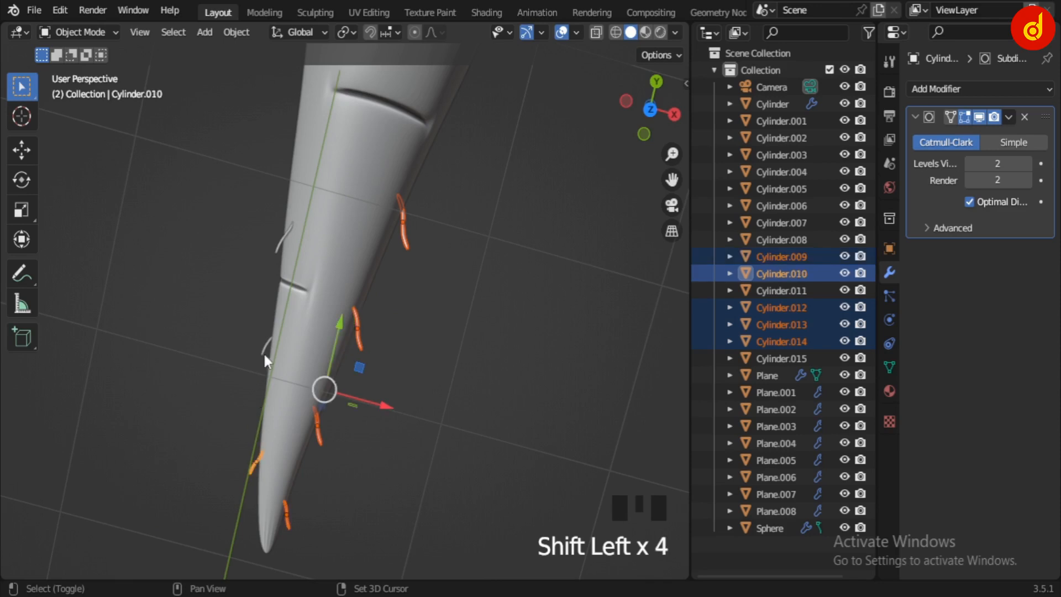
pyautogui.keyDown('shift'); pyautogui.click(264, 353); pyautogui.keyUp('shift')
pyautogui.keyDown('shift'); pyautogui.click(270, 263); pyautogui.keyUp('shift')
pyautogui.moveTo(272, 288); pyautogui.dragTo(308, 446, button='middle')
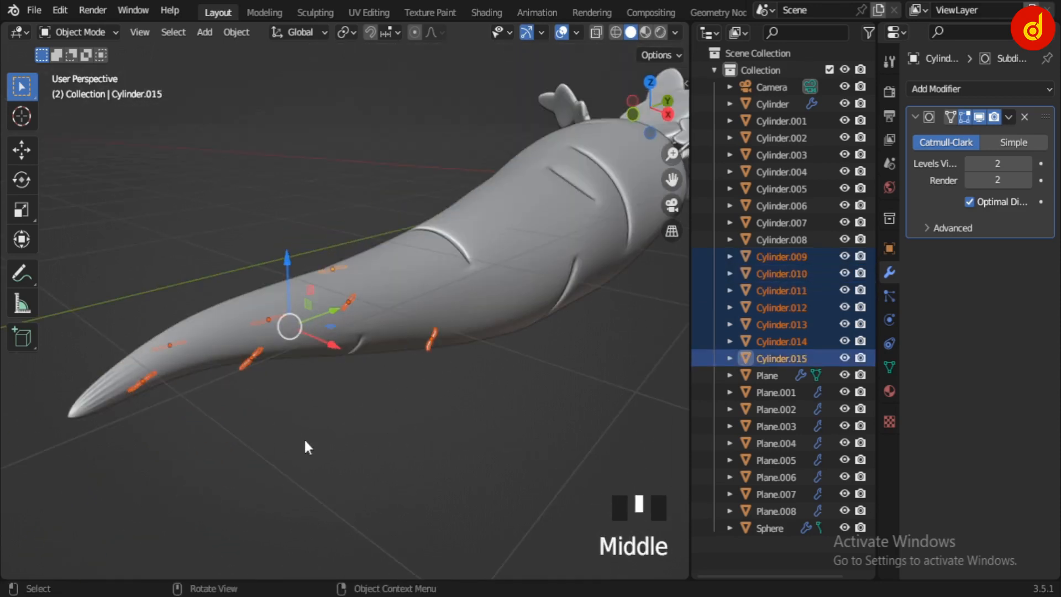
pyautogui.press('KP_1')
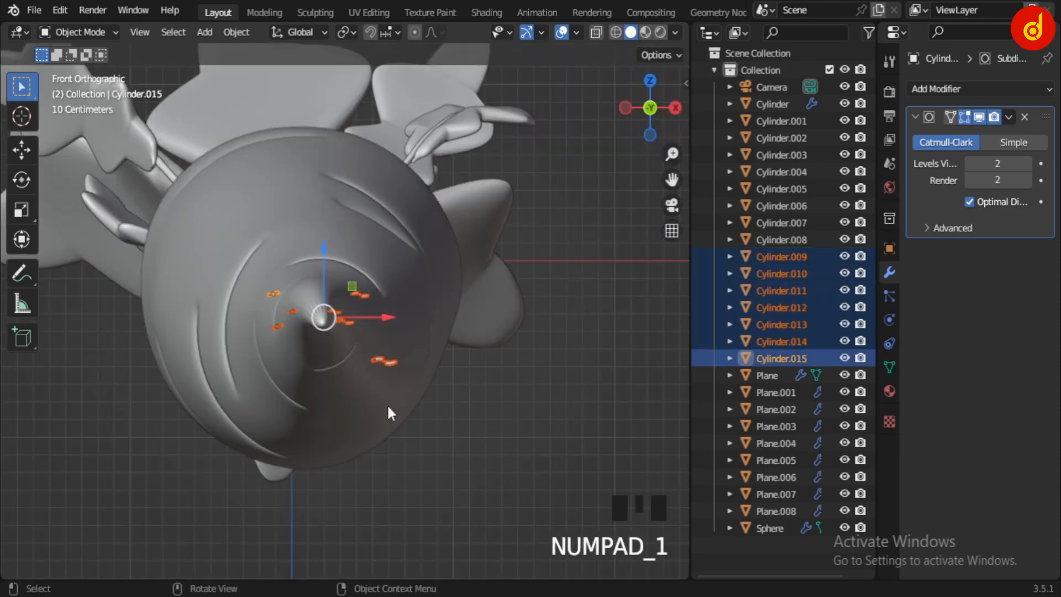
pyautogui.hotkey('shift', 'd')
pyautogui.press('r')
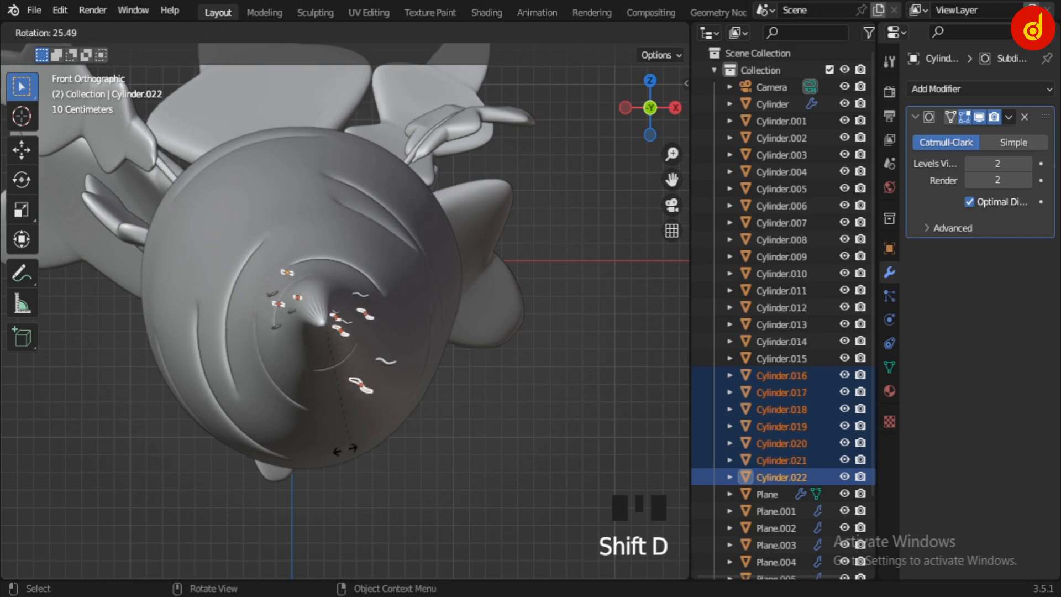
pyautogui.click(270, 404)
# Step: Scale the seven rotated root copies down together so they sit closer to the carrot surface
pyautogui.moveTo(270, 403); pyautogui.dragTo(403, 338, button='middle')
pyautogui.scroll(-2, 442, 374)
pyautogui.scroll(2, 461, 411)
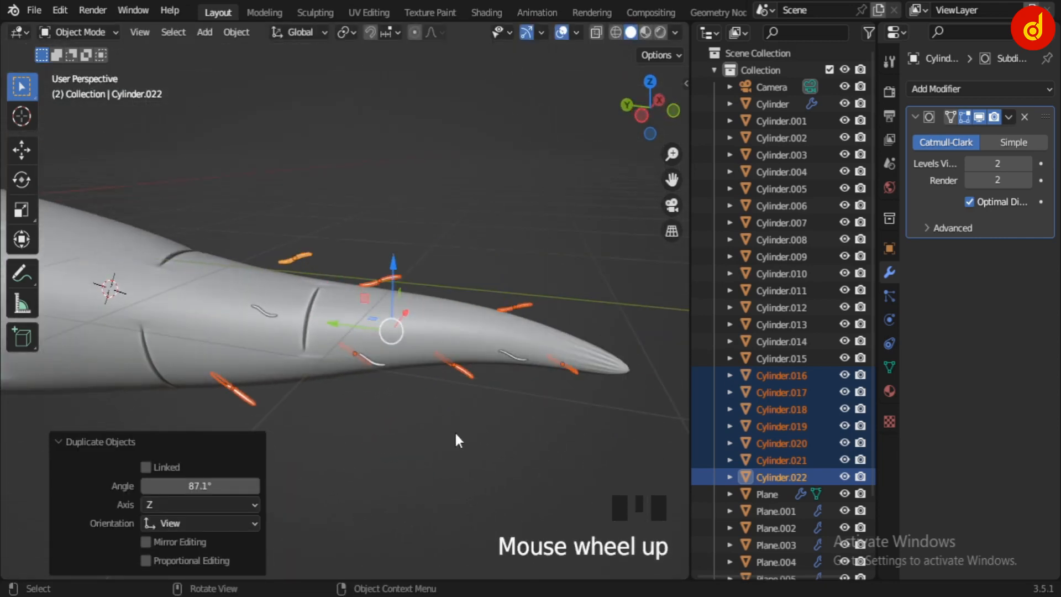
pyautogui.press('s')
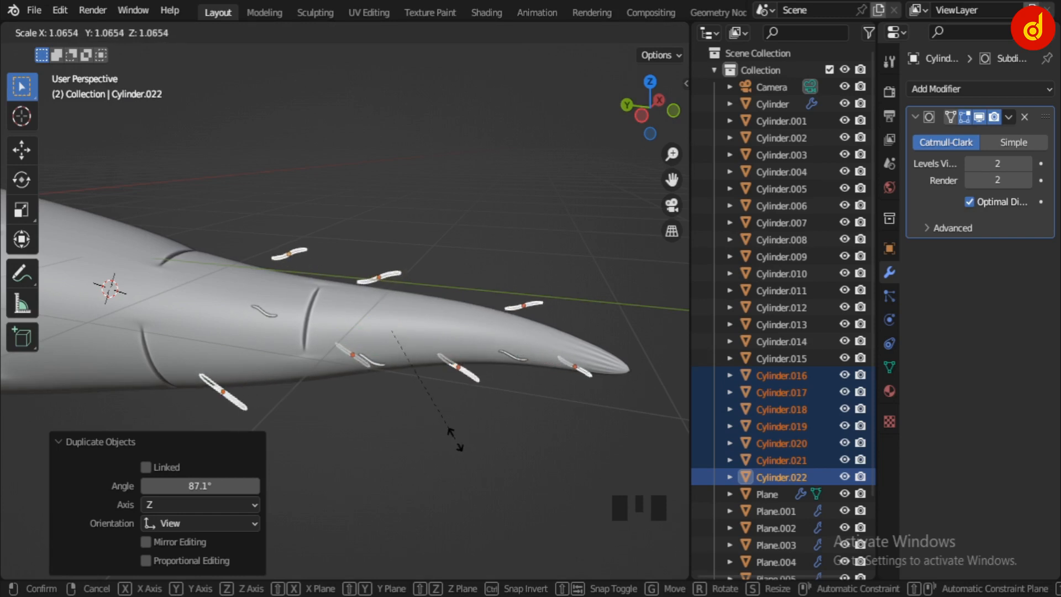
pyautogui.click(412, 382)
# Step: Lower the uppermost root copy on the carrot's upper surface, Cylinder.022, about 0.082 m along Z
pyautogui.moveTo(412, 382); pyautogui.dragTo(325, 323, button='middle')
pyautogui.scroll(-2, 483, 347)
pyautogui.scroll(2, 325, 323)
pyautogui.scroll(3, 395, 280)
pyautogui.click(424, 229)
pyautogui.scroll(5, 423, 228)
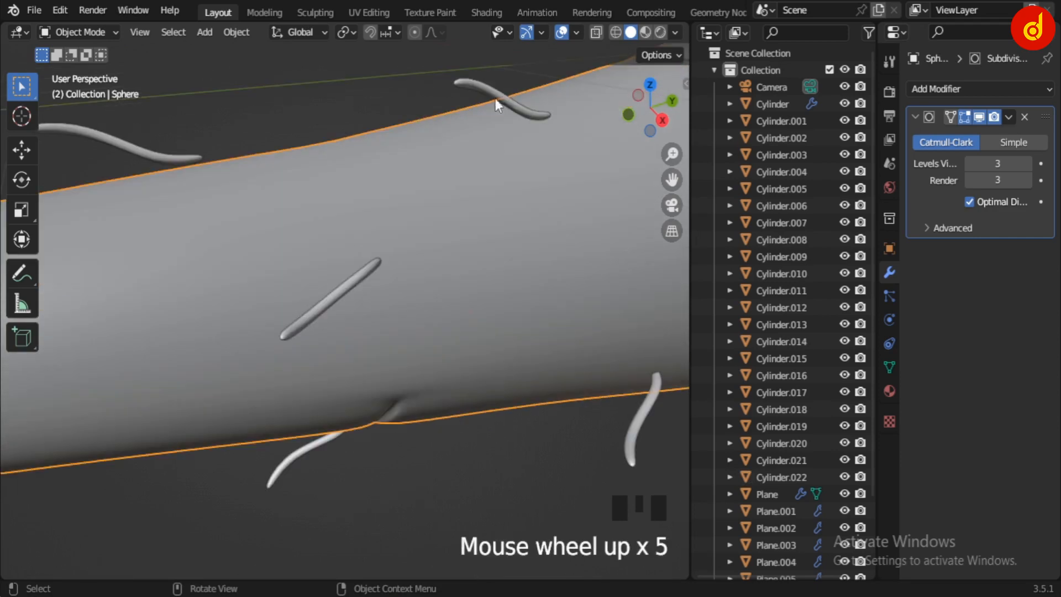
pyautogui.click(498, 95)
pyautogui.moveTo(505, 65); pyautogui.dragTo(517, 125)
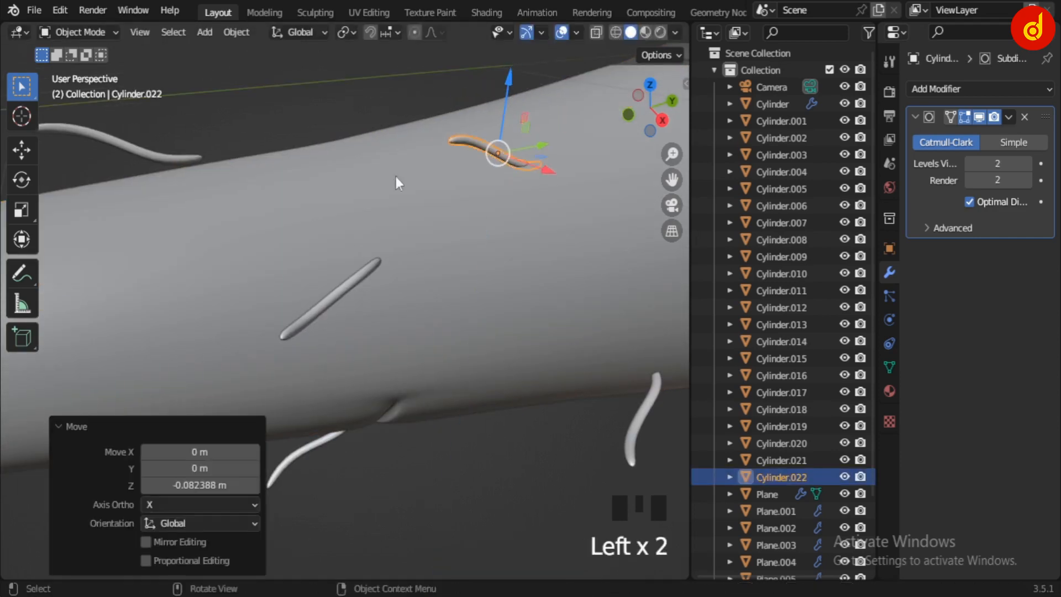
# Step: Lower the next two root copies toward the tip along Z into the carrot's upper surface
pyautogui.click(154, 154)
pyautogui.scroll(-1, 153, 154)
pyautogui.moveTo(148, 111); pyautogui.dragTo(154, 169)
pyautogui.keyDown('shift'); pyautogui.moveTo(154, 169); pyautogui.dragTo(147, 281, button='middle'); pyautogui.keyUp('shift')
pyautogui.click(138, 279)
pyautogui.moveTo(123, 218); pyautogui.dragTo(128, 231)
pyautogui.scroll(-2, 215, 340)
# Step: Raise the root copy Cylinder.016 near the tip about 0.034 m along Z
pyautogui.keyDown('shift'); pyautogui.moveTo(214, 340); pyautogui.dragTo(331, 190, button='middle'); pyautogui.keyUp('shift')
pyautogui.click(220, 221)
pyautogui.moveTo(330, 189); pyautogui.dragTo(330, 182)
# Step: Move the root Cylinder.012 along X into the side of the carrot
pyautogui.moveTo(621, 370); pyautogui.dragTo(358, 432, button='middle')
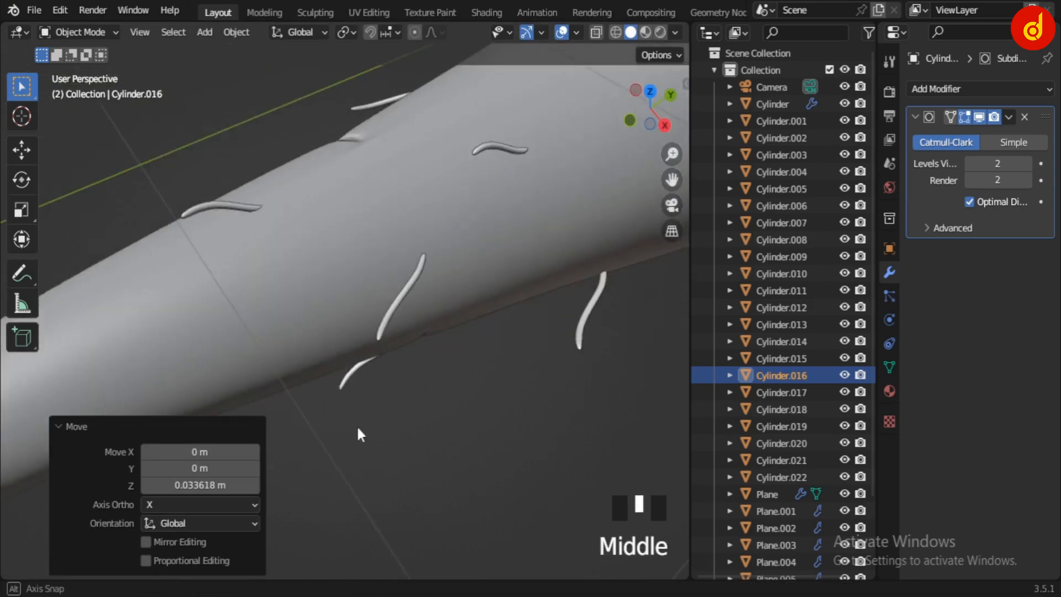
pyautogui.click(405, 302)
pyautogui.moveTo(408, 357); pyautogui.dragTo(494, 188, button='middle')
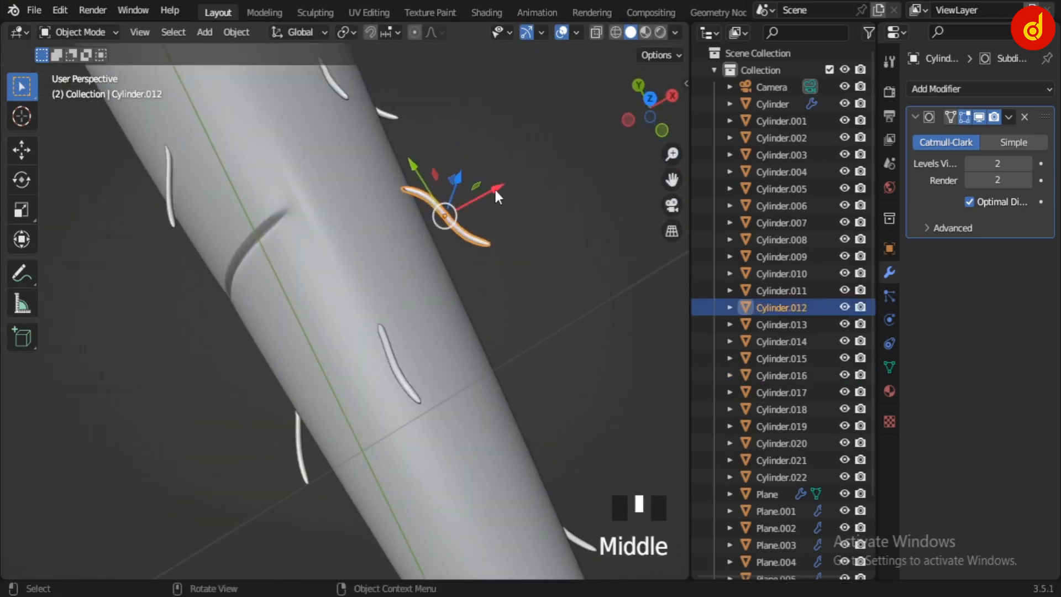
pyautogui.moveTo(494, 187); pyautogui.dragTo(488, 205)
pyautogui.moveTo(489, 206); pyautogui.dragTo(299, 372, button='middle')
pyautogui.click(371, 357)
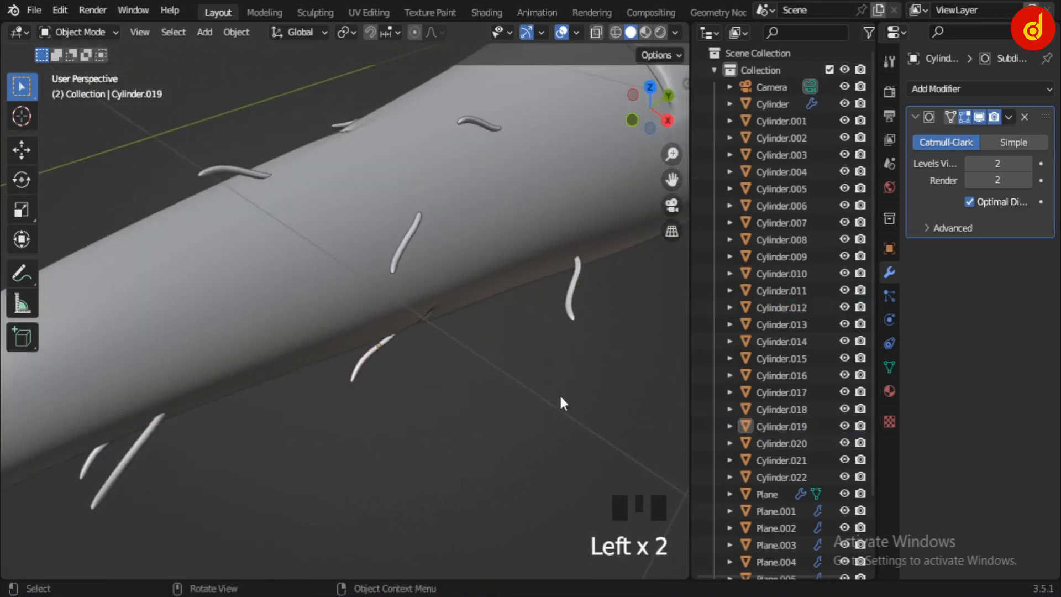
pyautogui.scroll(-6, 532, 315)
pyautogui.moveTo(532, 315); pyautogui.dragTo(430, 375, button='middle')
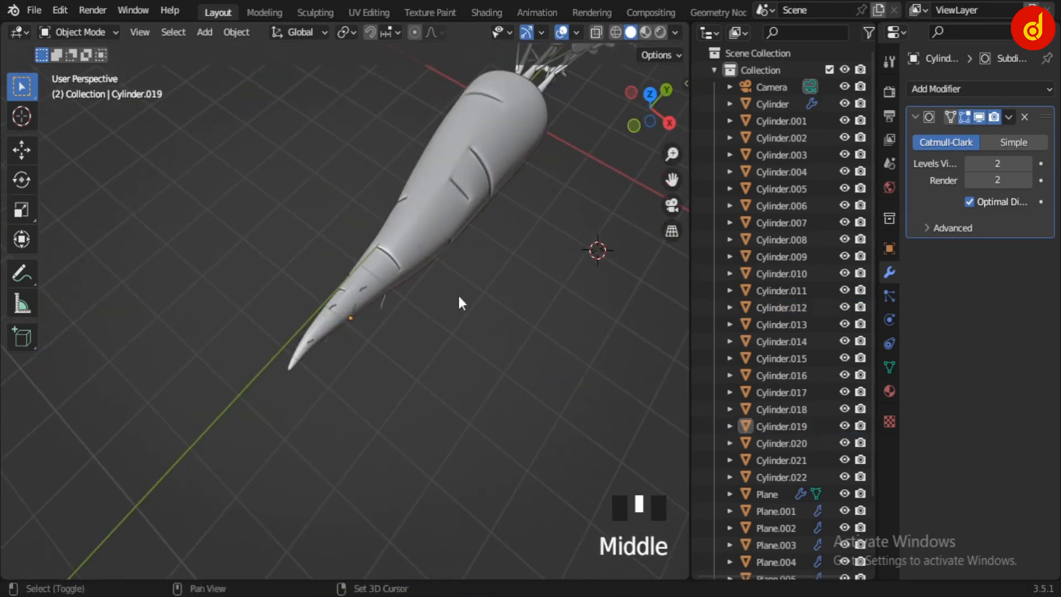
pyautogui.scroll(3, 443, 321)
pyautogui.click(152, 512)
pyautogui.keyDown('shift'); pyautogui.click(153, 507); pyautogui.keyUp('shift')
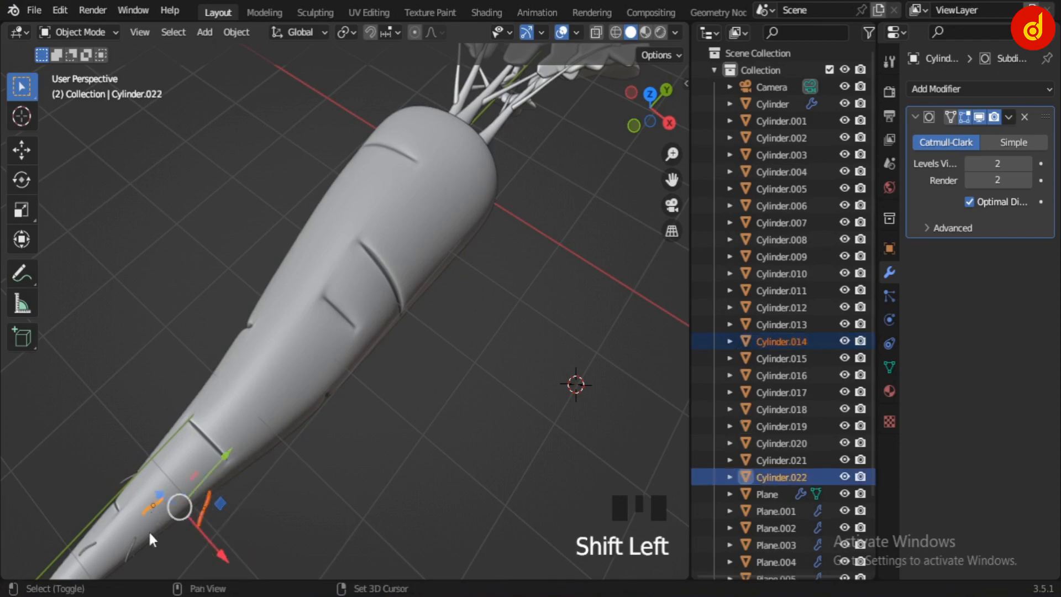
# Step: Duplicate the upper-surface roots Cylinder.018 and Cylinder.022 about 1.6 m farther up the carrot along Y in top view
pyautogui.press('KP_7')
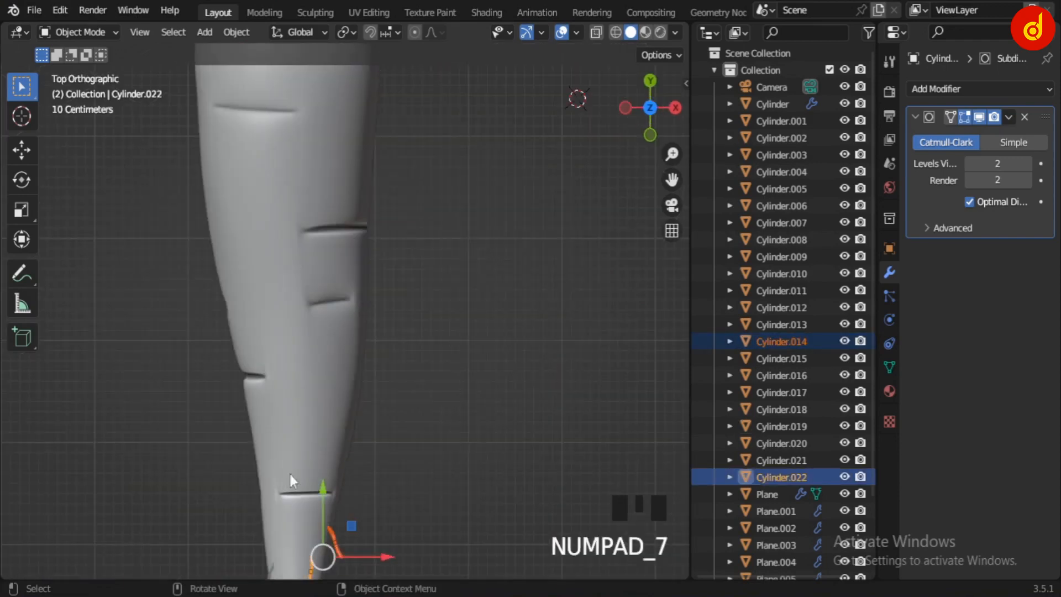
pyautogui.keyDown('shift'); pyautogui.moveTo(290, 477); pyautogui.dragTo(379, 366, button='middle'); pyautogui.keyUp('shift')
pyautogui.scroll(2, 377, 439)
pyautogui.keyDown('shift'); pyautogui.moveTo(378, 440); pyautogui.dragTo(348, 383, button='middle'); pyautogui.keyUp('shift')
pyautogui.click(303, 398)
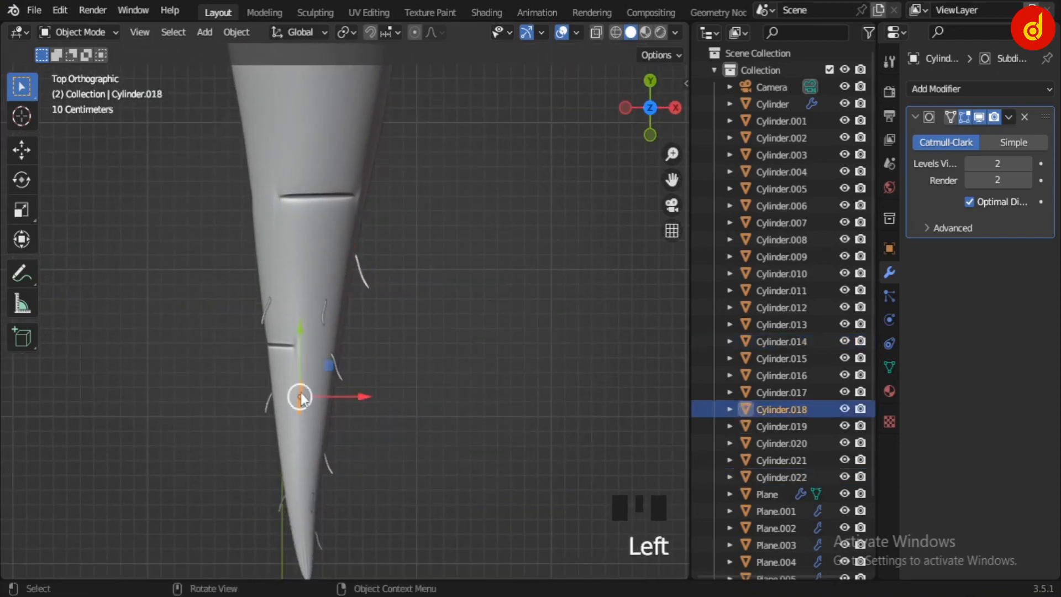
pyautogui.keyDown('shift'); pyautogui.click(323, 311); pyautogui.keyUp('shift')
pyautogui.scroll(-2, 343, 324)
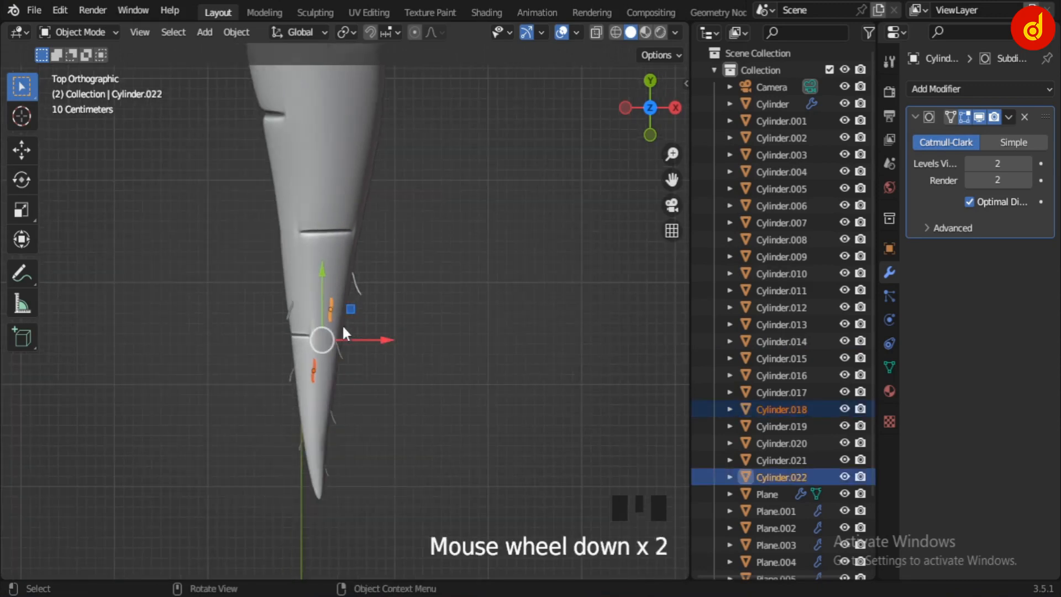
pyautogui.hotkey('shift', 'd')
pyautogui.click(343, 160)
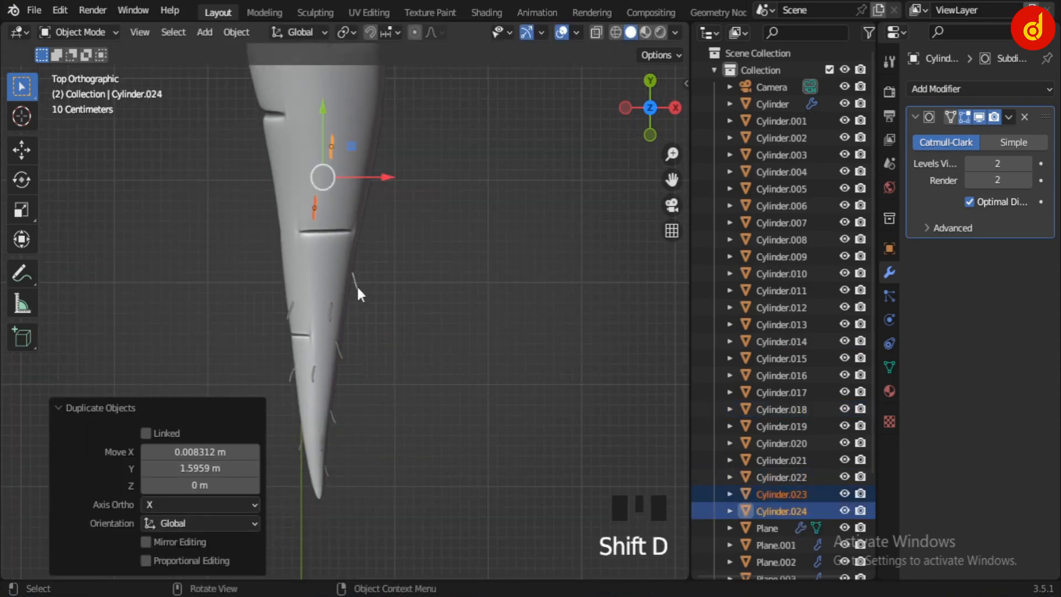
# Step: Raise both new copies along Z out of the carrot, then lower Cylinder.023 about 0.12 m onto the surface
pyautogui.moveTo(356, 284); pyautogui.dragTo(313, 238, button='middle')
pyautogui.press('KP_Decimal')
pyautogui.scroll(-4, 353, 267)
pyautogui.moveTo(353, 267); pyautogui.dragTo(342, 237, button='middle')
pyautogui.moveTo(342, 237); pyautogui.dragTo(310, 171)
pyautogui.click(248, 213)
pyautogui.moveTo(240, 185); pyautogui.dragTo(246, 239)
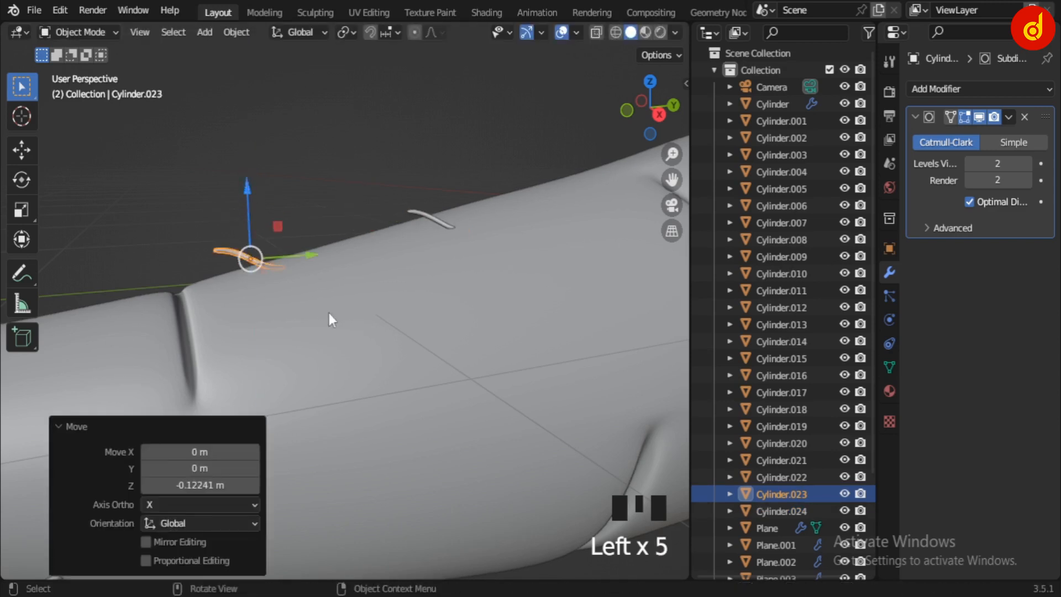
# Step: Scale the root Cylinder.023 up about 1.8 times and Cylinder.024 up about 1.96 times
pyautogui.moveTo(329, 319); pyautogui.dragTo(376, 293, button='middle')
pyautogui.press('s')
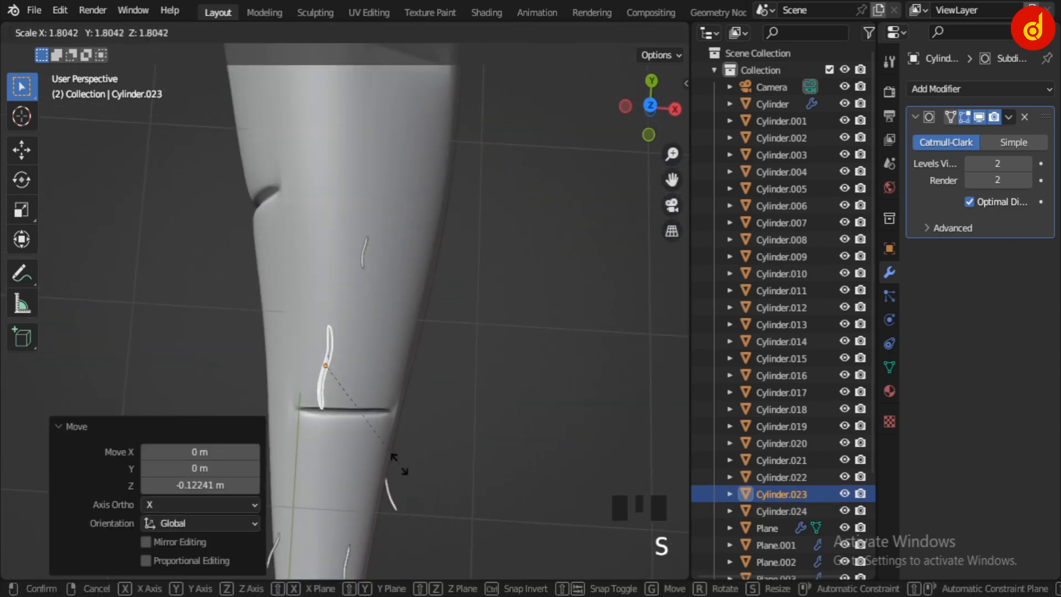
pyautogui.click(396, 455)
pyautogui.click(364, 253)
pyautogui.press('s')
pyautogui.click(407, 371)
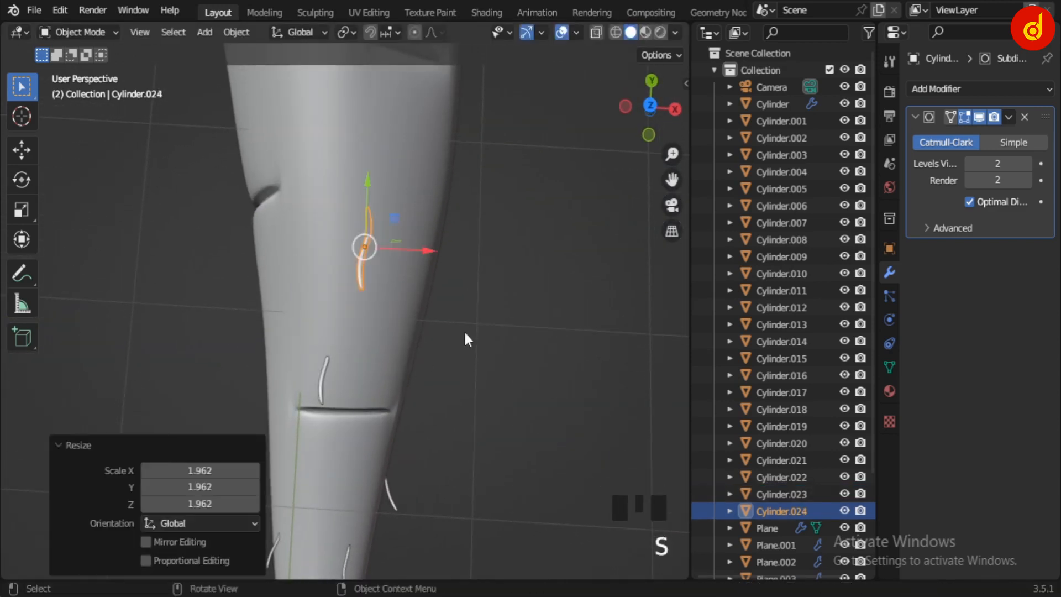
# Step: Enlarge the root Cylinder.024 by a further factor of about 1.41
pyautogui.moveTo(463, 330); pyautogui.dragTo(446, 430, button='middle')
pyautogui.scroll(3, 446, 430)
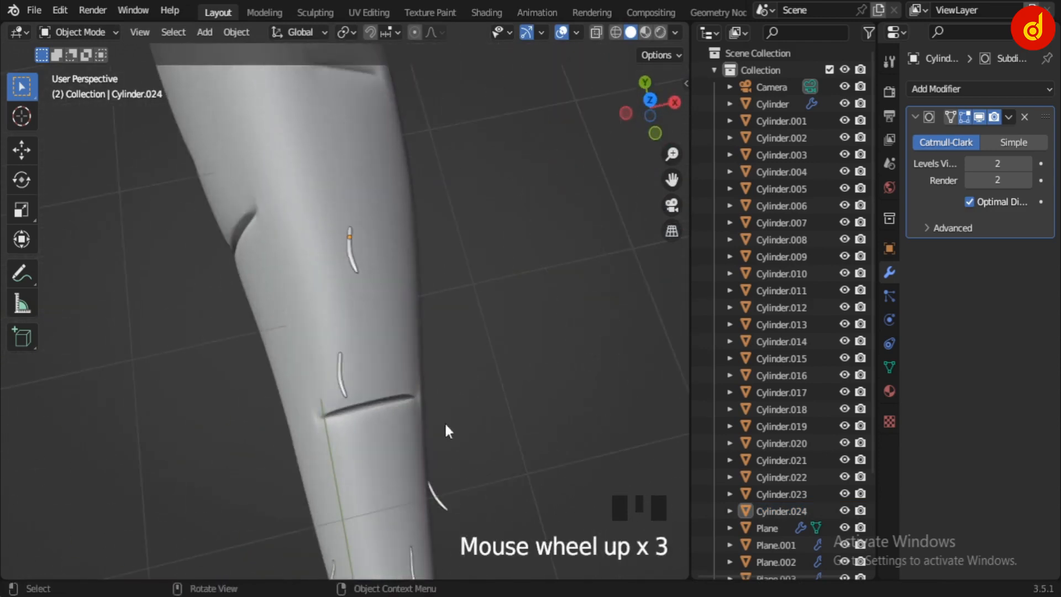
pyautogui.click(355, 259)
pyautogui.press('s')
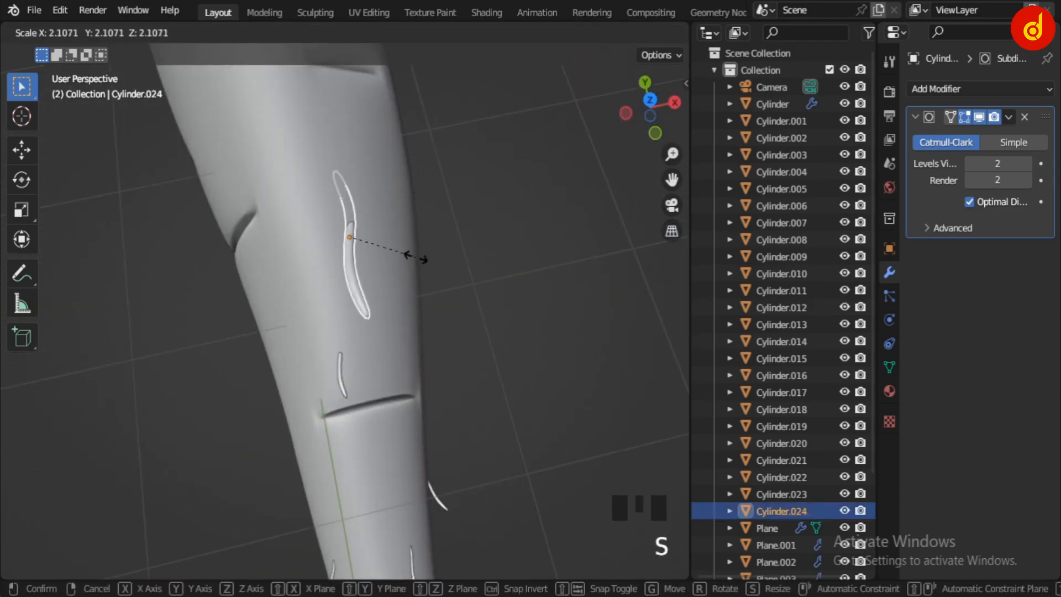
pyautogui.click(394, 249)
pyautogui.scroll(-3, 386, 270)
pyautogui.press('s')
pyautogui.rightClick(386, 283)
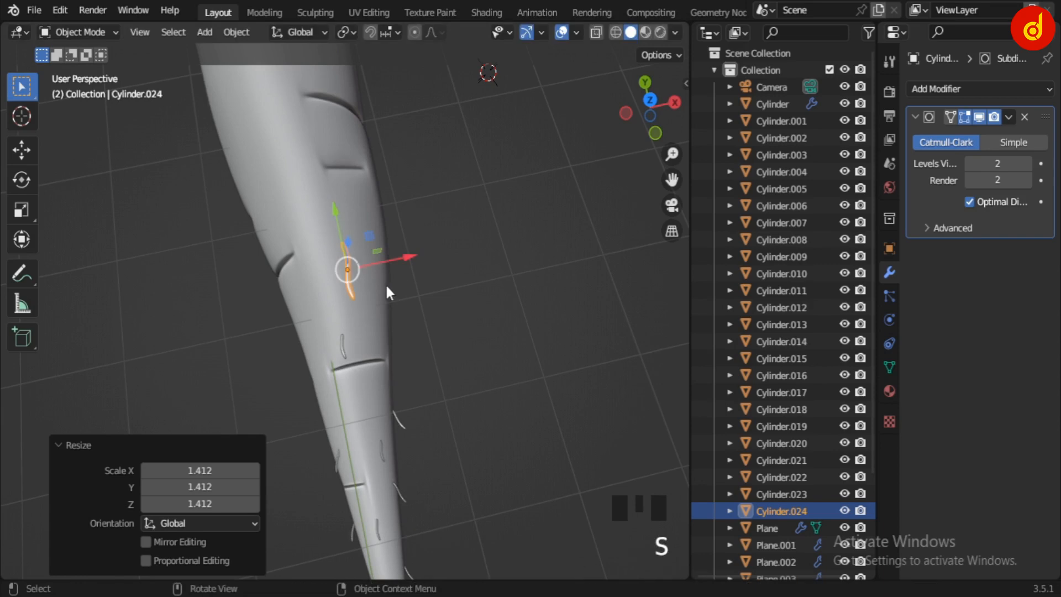
# Step: Move Cylinder.024 about 0.24 m along X and 0.11 m along Y, and raise it onto the upper surface
pyautogui.press('g')
pyautogui.click(402, 307)
pyautogui.moveTo(402, 307); pyautogui.dragTo(161, 155, button='middle')
pyautogui.scroll(2, 398, 304)
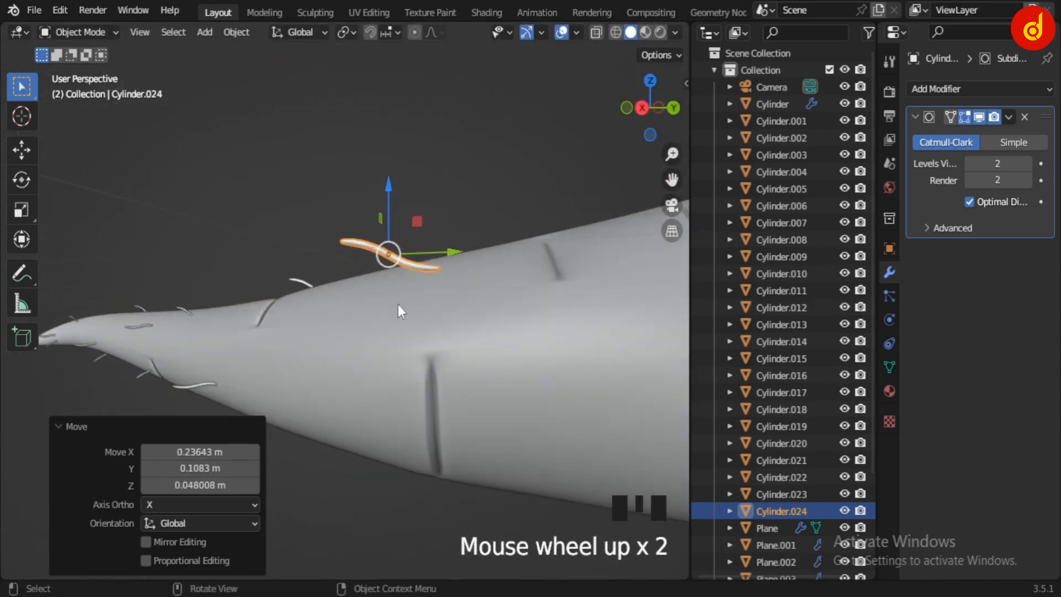
pyautogui.moveTo(396, 218); pyautogui.dragTo(398, 200)
# Step: Move the side roots Cylinder.015 and Cylinder.021 together about 0.84 m up the carrot along Y and -0.23 m along X
pyautogui.scroll(-4, 362, 259)
pyautogui.moveTo(362, 259); pyautogui.dragTo(390, 342, button='middle')
pyautogui.scroll(2, 479, 429)
pyautogui.scroll(-3, 159, 447)
pyautogui.moveTo(158, 448); pyautogui.dragTo(336, 359, button='middle')
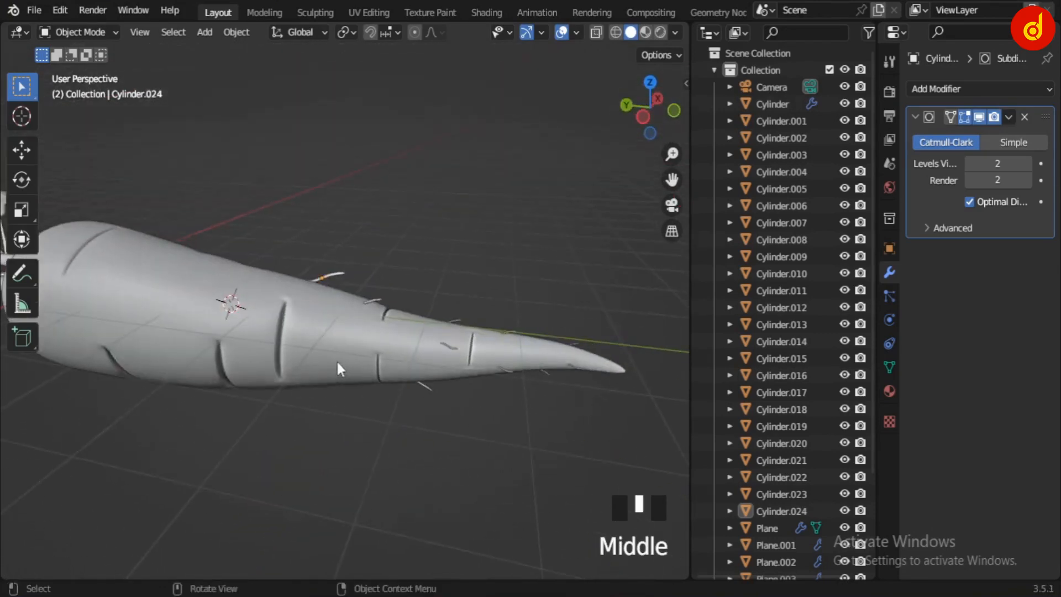
pyautogui.scroll(2, 338, 363)
pyautogui.click(478, 419)
pyautogui.keyDown('shift'); pyautogui.click(497, 387); pyautogui.keyUp('shift')
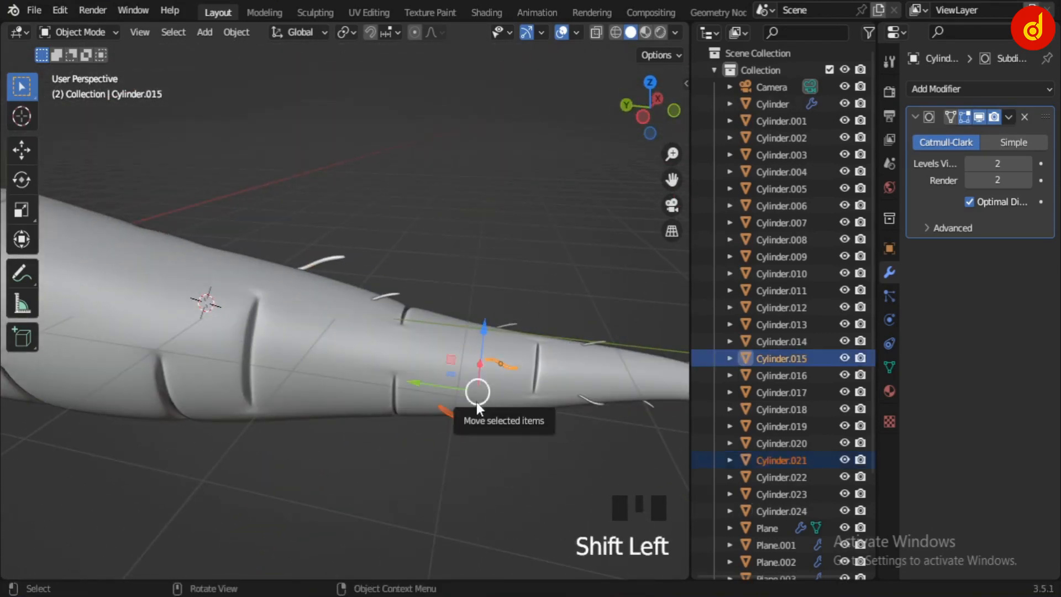
pyautogui.press('g')
pyautogui.click(352, 400)
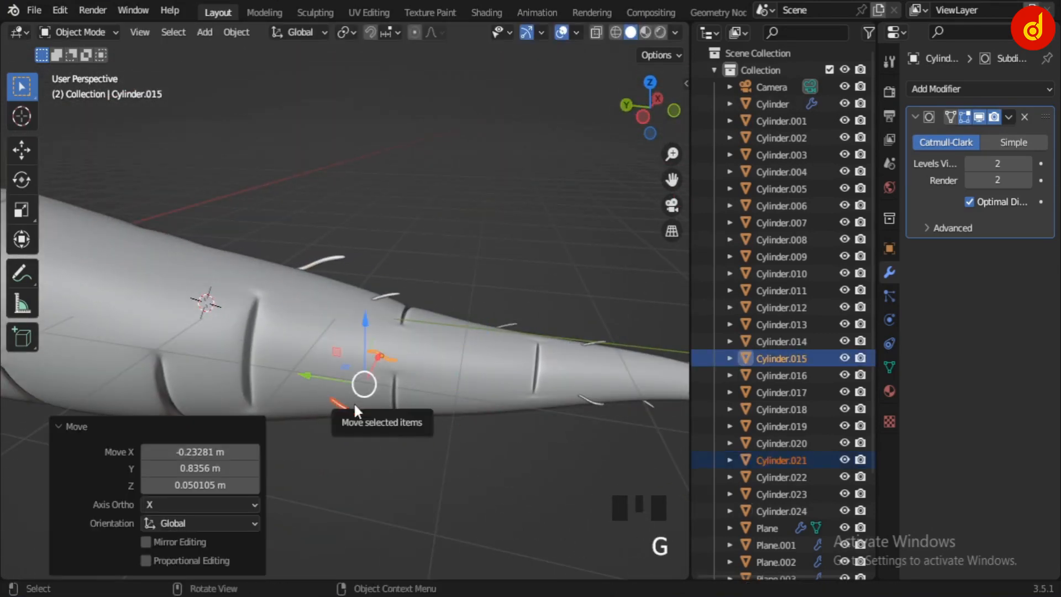
# Step: Shift Cylinder.015 and Cylinder.021 about 0.015 m along X and rotate them about -20.6° around Z
pyautogui.press('KP_Decimal')
pyautogui.moveTo(271, 416); pyautogui.dragTo(395, 469, button='middle')
pyautogui.scroll(-2, 395, 469)
pyautogui.moveTo(310, 258); pyautogui.dragTo(297, 253)
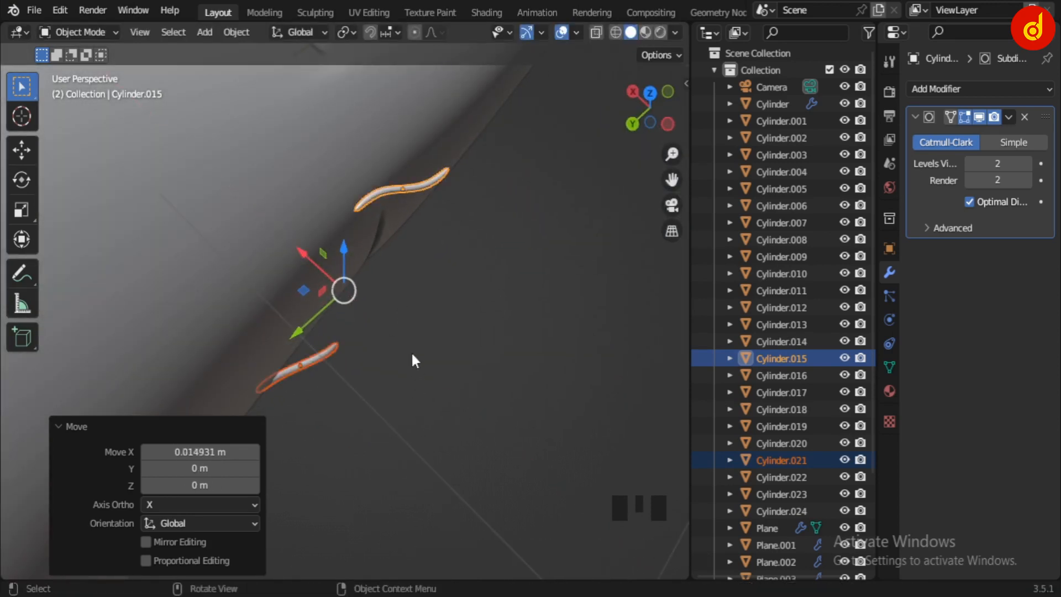
pyautogui.press('r')
pyautogui.press('z')
pyautogui.click(393, 389)
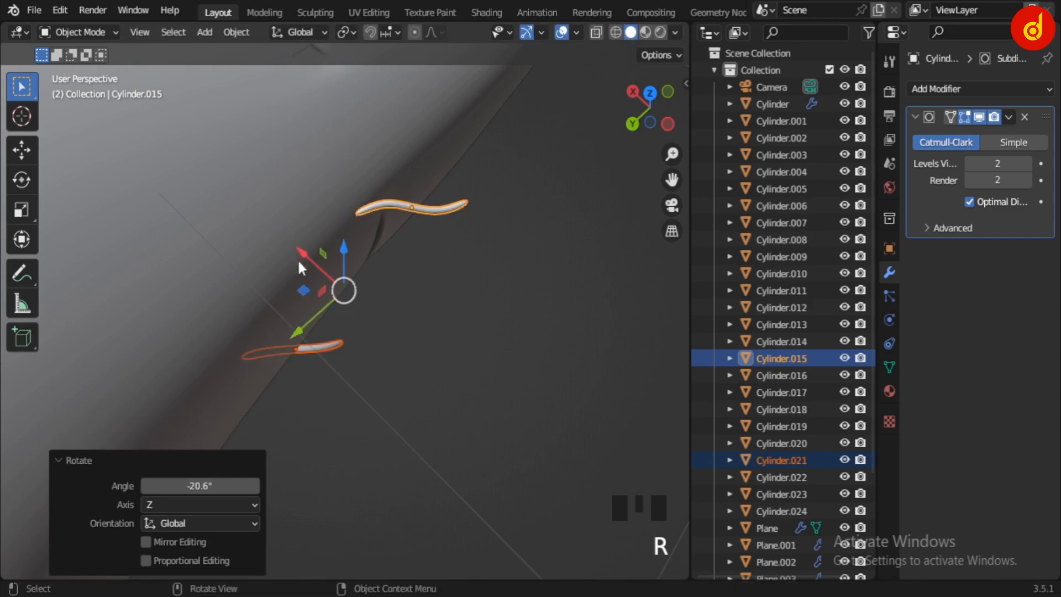
# Step: Slide Cylinder.015 and Cylinder.021 along X, and fit Cylinder.015 against the carrot's surface by moving it about 0.039 m along X
pyautogui.moveTo(304, 255); pyautogui.dragTo(329, 279)
pyautogui.click(485, 234)
pyautogui.moveTo(397, 195); pyautogui.dragTo(362, 148)
pyautogui.moveTo(389, 239); pyautogui.dragTo(376, 97, button='middle')
pyautogui.moveTo(376, 98); pyautogui.dragTo(391, 284)
pyautogui.scroll(2, 398, 310)
pyautogui.moveTo(310, 184); pyautogui.dragTo(366, 251)
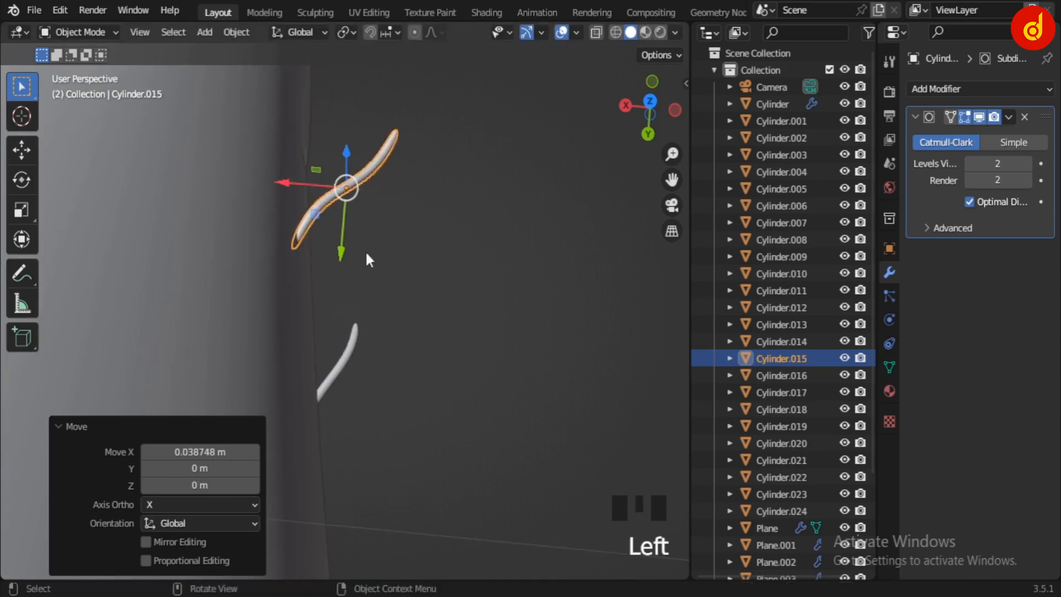
# Step: Check how the roots are spread around the carrot's body and select the root Cylinder.014 on its underside
pyautogui.click(494, 299)
pyautogui.moveTo(494, 300); pyautogui.dragTo(307, 257, button='middle')
pyautogui.scroll(-4, 386, 323)
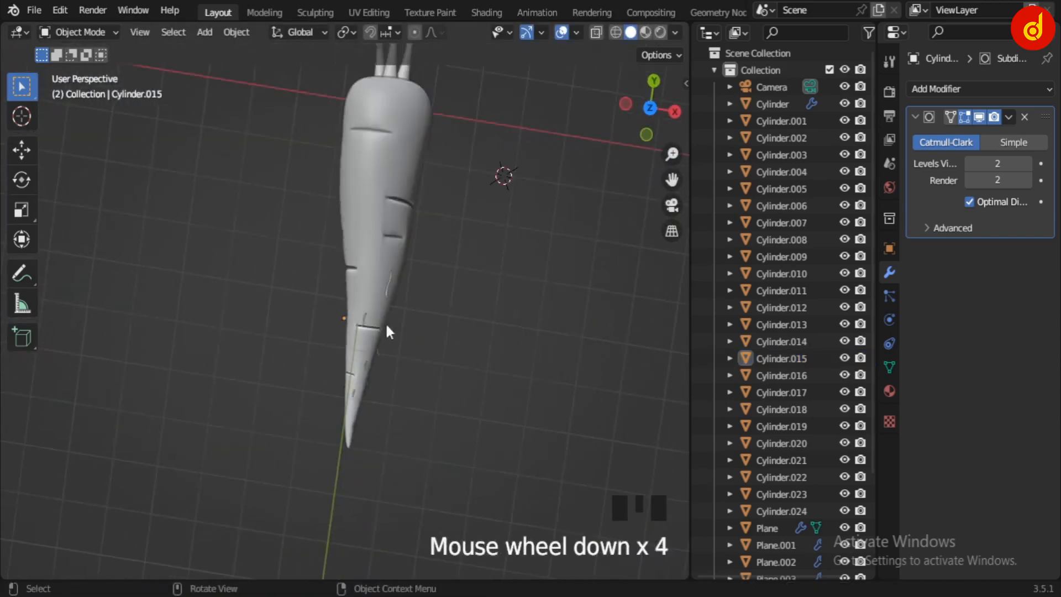
pyautogui.moveTo(386, 323); pyautogui.dragTo(247, 365, button='middle')
pyautogui.scroll(4, 404, 331)
pyautogui.moveTo(403, 331); pyautogui.dragTo(412, 387, button='middle')
pyautogui.moveTo(381, 350); pyautogui.dragTo(416, 420, button='middle')
pyautogui.scroll(3, 415, 419)
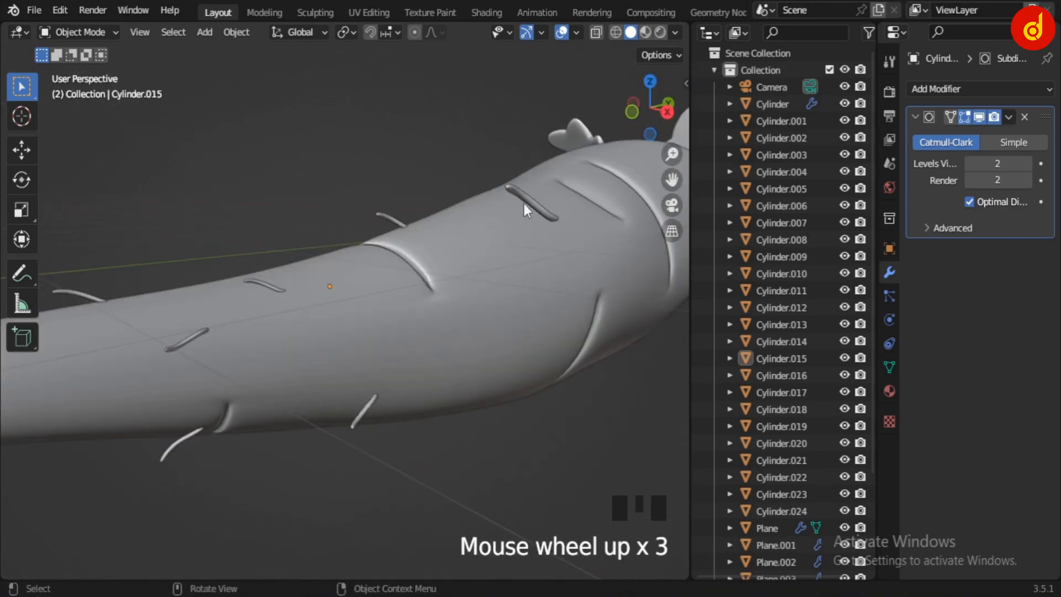
pyautogui.click(363, 413)
pyautogui.press('g')
pyautogui.click(519, 452)
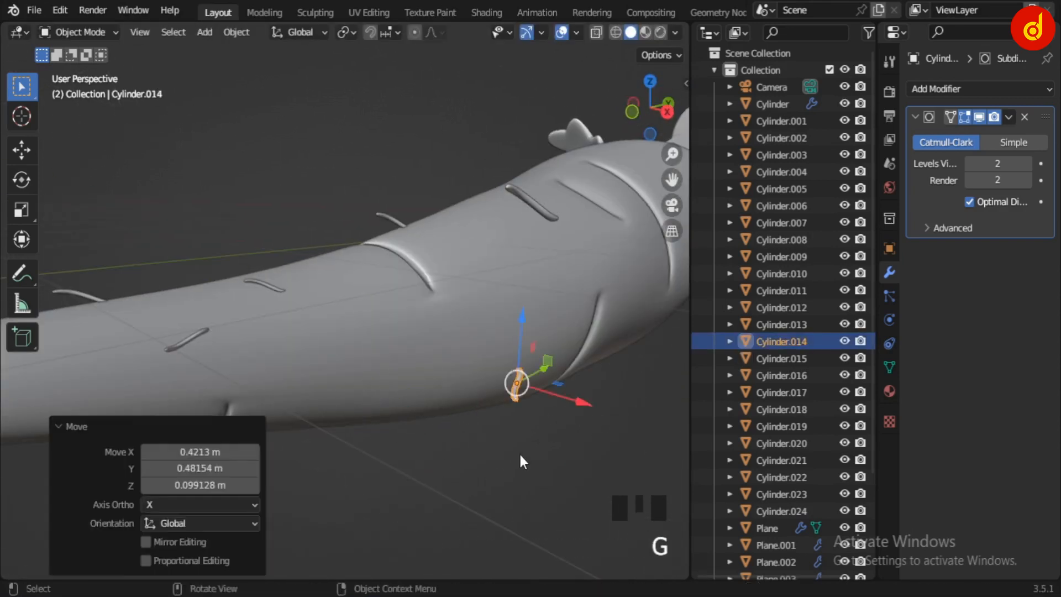
pyautogui.rightClick(516, 452)
pyautogui.press('Escape')
pyautogui.hotkey('ctrl', 'z')
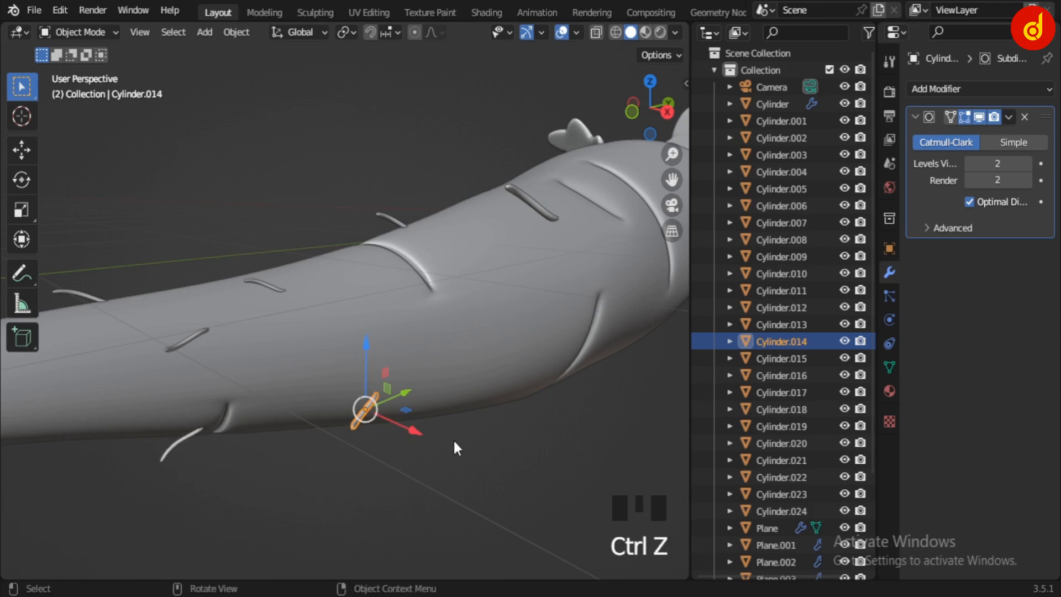
# Step: Duplicate the root Cylinder.014 and fit the copy against another spot on the carrot's side surface
pyautogui.hotkey('shift', 'd')
pyautogui.click(648, 391)
pyautogui.moveTo(630, 403); pyautogui.dragTo(628, 498, button='middle')
pyautogui.moveTo(613, 488); pyautogui.dragTo(553, 427)
pyautogui.moveTo(622, 406); pyautogui.dragTo(487, 170, button='middle')
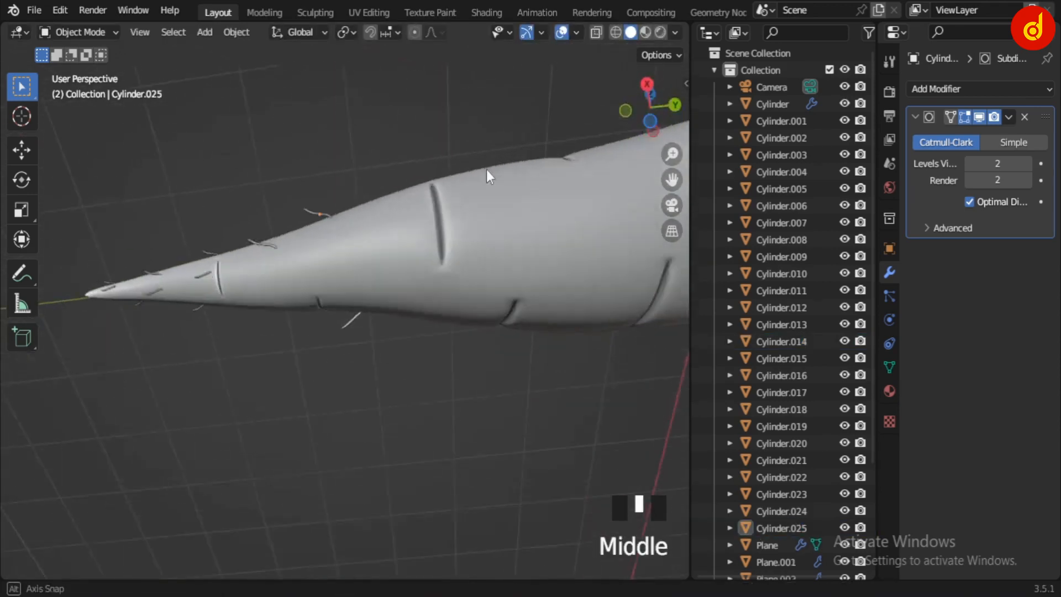
# Step: Duplicate the two neighbouring side roots together, placing the copies about 1.32 m along Y and -0.56 m along Z
pyautogui.scroll(3, 326, 231)
pyautogui.moveTo(326, 231); pyautogui.dragTo(267, 292, button='middle')
pyautogui.click(265, 290)
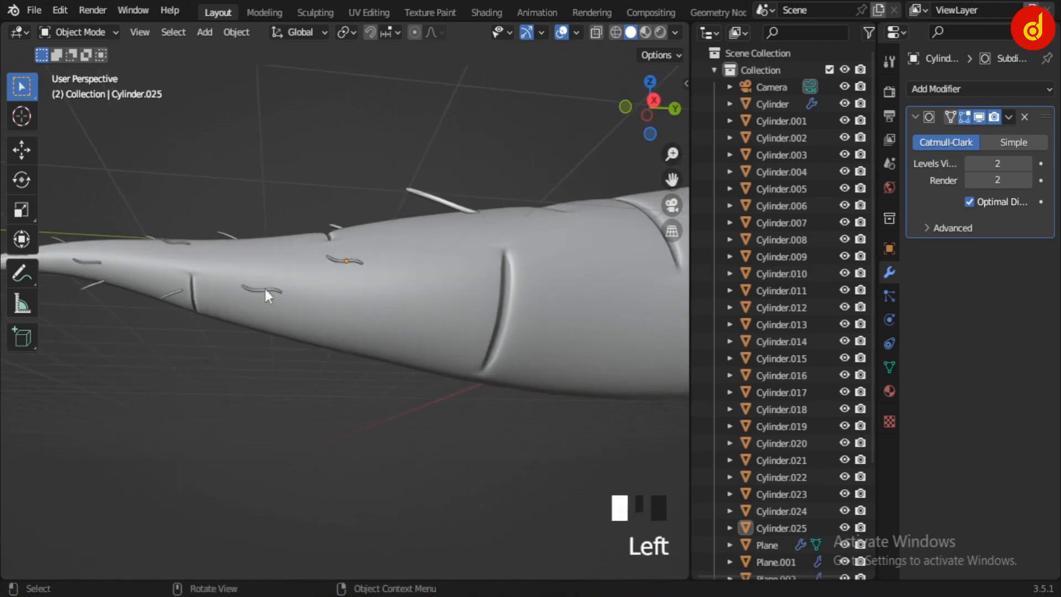
pyautogui.keyDown('shift'); pyautogui.click(350, 257); pyautogui.keyUp('shift')
pyautogui.hotkey('shift', 'd')
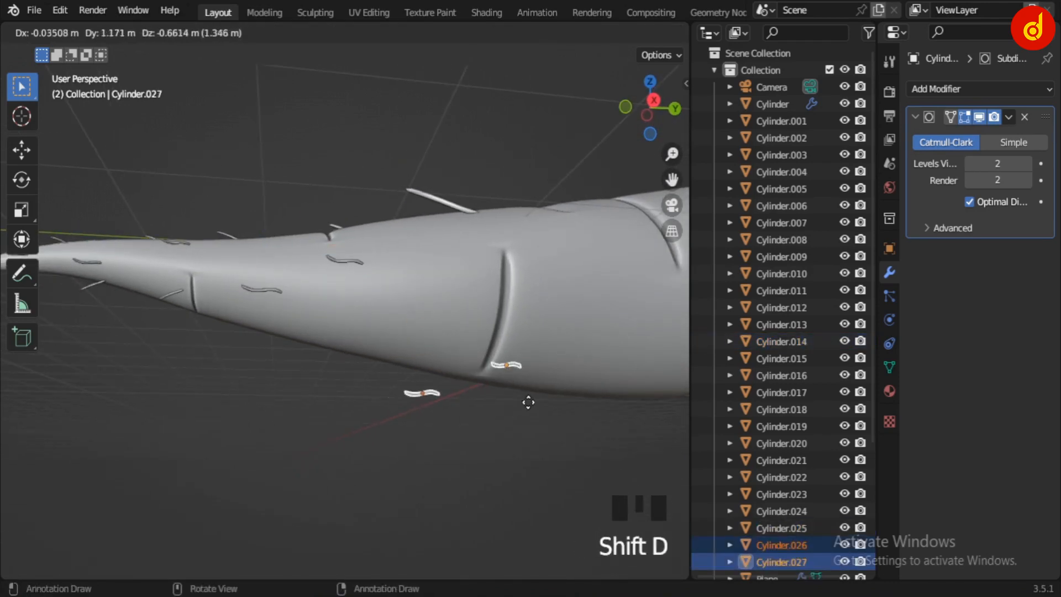
pyautogui.click(554, 415)
pyautogui.moveTo(555, 421); pyautogui.dragTo(426, 409, button='middle')
# Step: Rotate the copies Cylinder.026 and Cylinder.027 about 77.1° around Y and raise them about 0.062 m along Z
pyautogui.press('KP_Decimal')
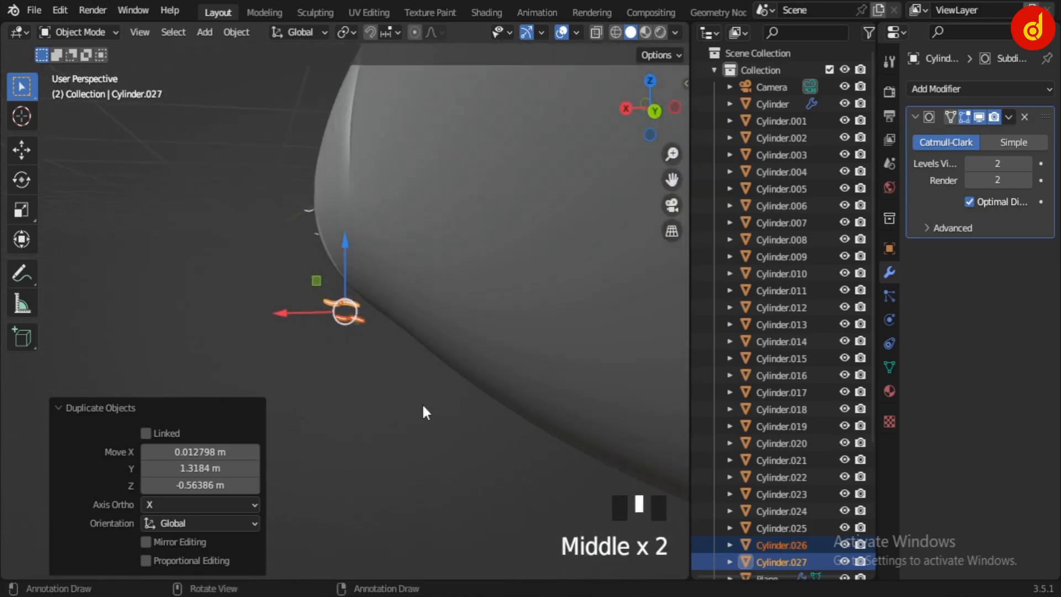
pyautogui.press('r')
pyautogui.press('y')
pyautogui.click(346, 359)
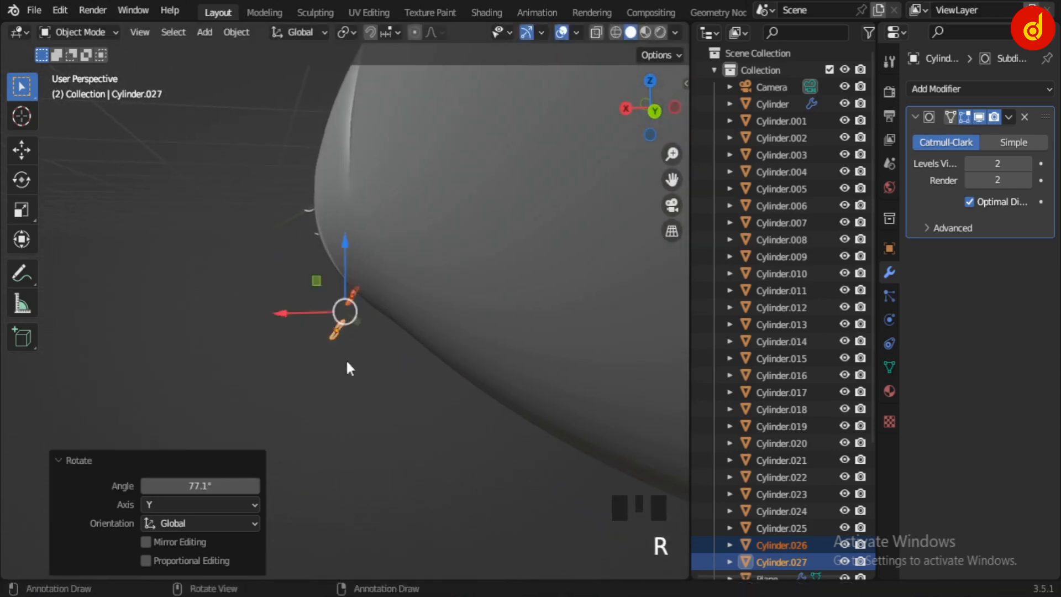
pyautogui.moveTo(346, 359); pyautogui.dragTo(499, 416, button='middle')
pyautogui.moveTo(342, 239)
pyautogui.mouseDown()
pyautogui.moveTo(342, 215)
pyautogui.moveTo(343, 228)
pyautogui.mouseUp()
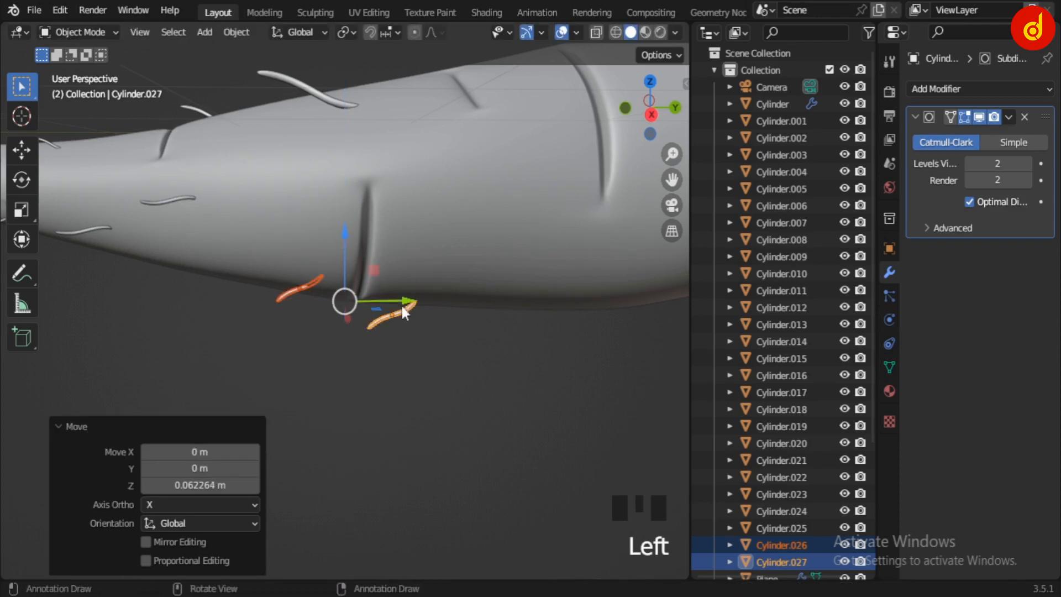
# Step: Move Cylinder.027 about 0.78 m along Y, 0.085 m along Z and -0.11 m along X, and enlarge it by about 1.28
pyautogui.click(402, 308)
pyautogui.press('g')
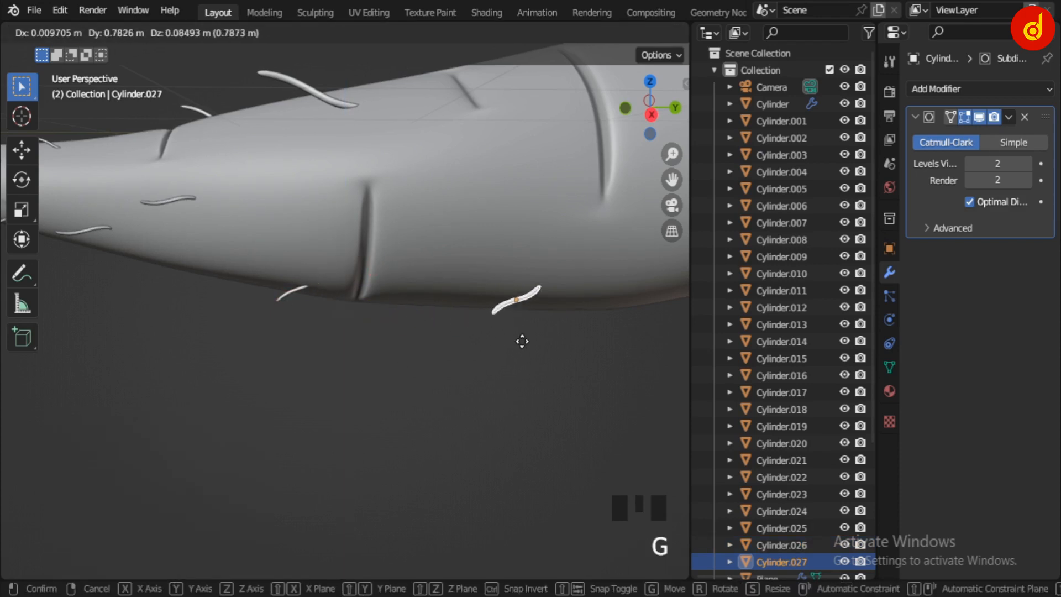
pyautogui.click(522, 341)
pyautogui.moveTo(521, 341); pyautogui.dragTo(372, 305, button='middle')
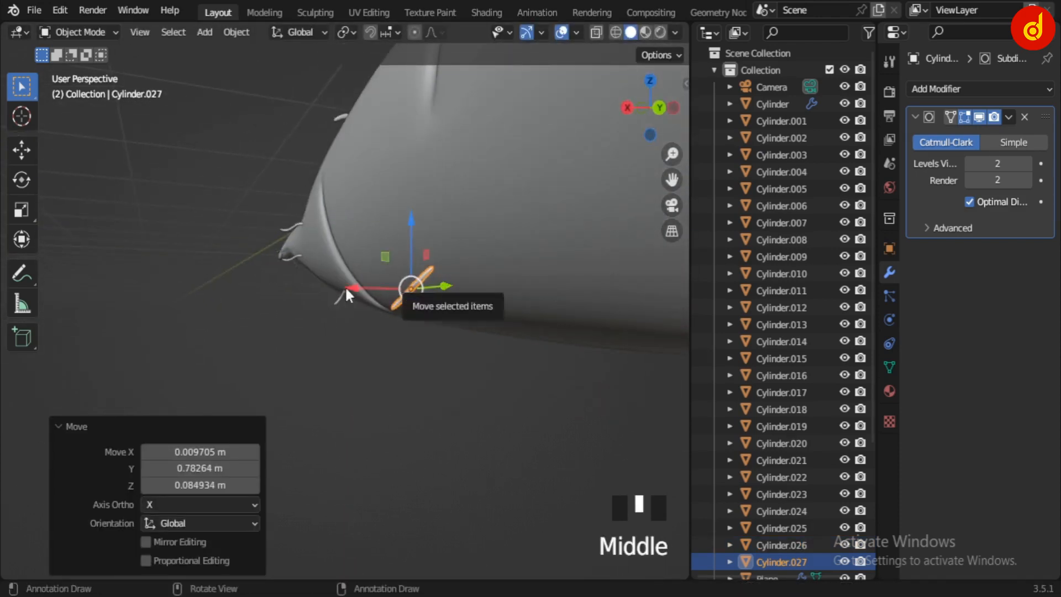
pyautogui.moveTo(354, 289); pyautogui.dragTo(382, 301)
pyautogui.press('s')
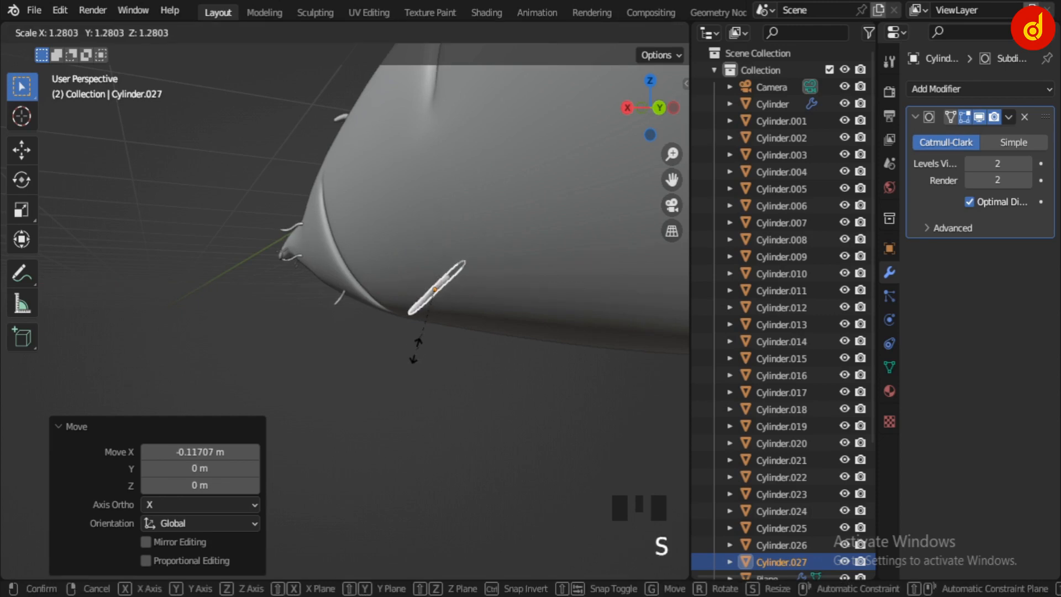
pyautogui.click(425, 296)
pyautogui.click(424, 293)
# Step: Review the whole carrot with its root hairs and leaves from a distance
pyautogui.moveTo(360, 359)
pyautogui.mouseDown(button='middle')
pyautogui.moveTo(437, 385)
pyautogui.moveTo(488, 432)
pyautogui.moveTo(654, 359)
pyautogui.moveTo(509, 434)
pyautogui.moveTo(452, 348)
pyautogui.moveTo(334, 372)
pyautogui.moveTo(475, 324)
pyautogui.moveTo(419, 407)
pyautogui.moveTo(445, 330)
pyautogui.moveTo(353, 376)
pyautogui.mouseUp(button='middle')
pyautogui.scroll(-3, 391, 373)
pyautogui.scroll(-3, 468, 328)
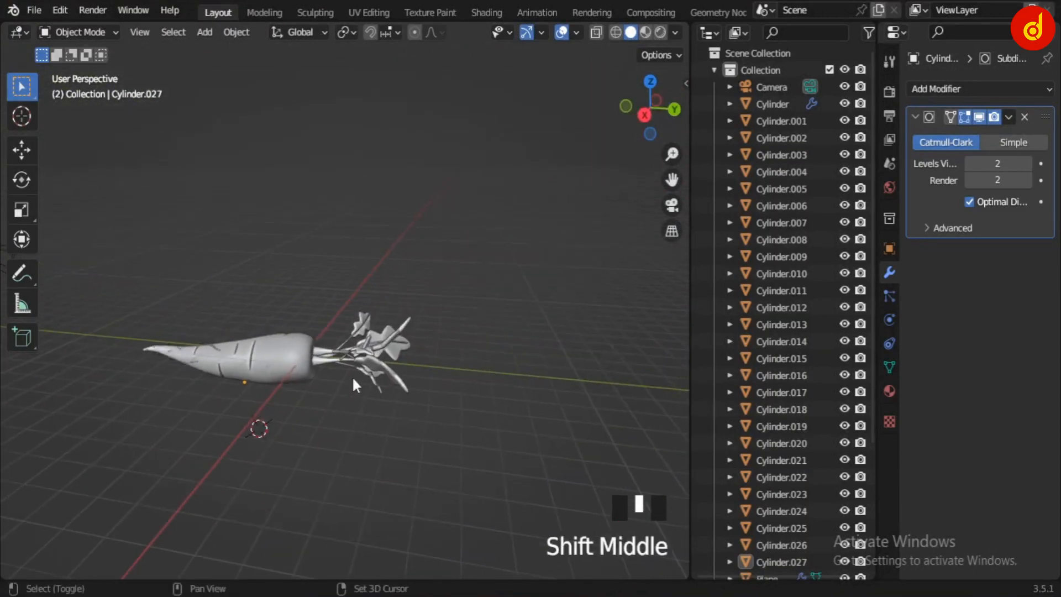
pyautogui.scroll(5, 353, 376)
pyautogui.scroll(-3, 329, 433)
pyautogui.moveTo(329, 430); pyautogui.dragTo(387, 439, button='middle')
pyautogui.keyDown('shift'); pyautogui.moveTo(387, 440); pyautogui.dragTo(472, 484, button='middle'); pyautogui.keyUp('shift')
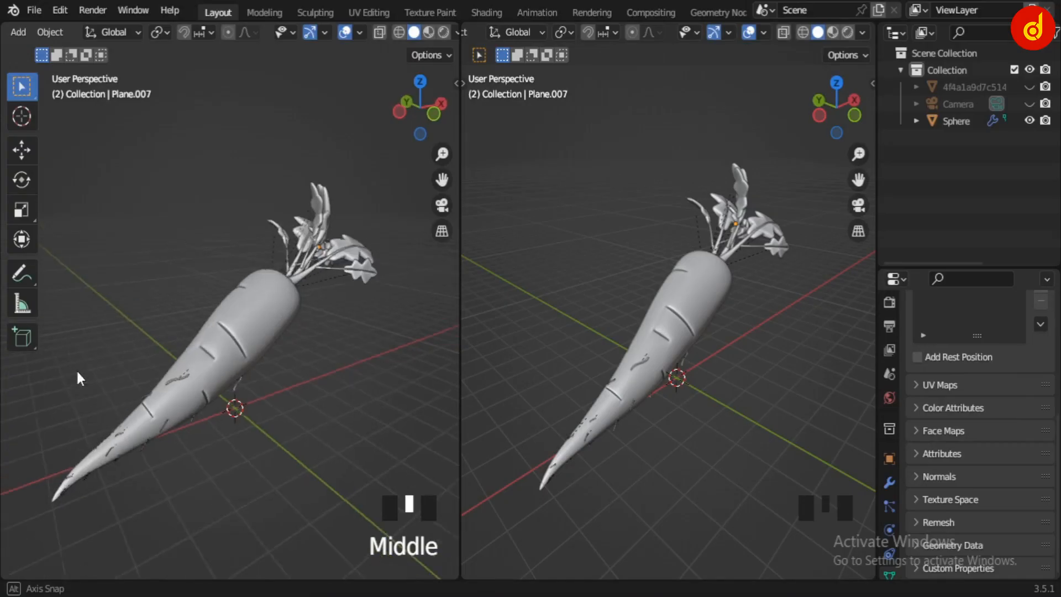
# Step: Switch the second viewport to Material Preview shading and review the coloured carrot
pyautogui.moveTo(76, 370); pyautogui.dragTo(232, 361, button='middle')
pyautogui.scroll(2, 764, 281)
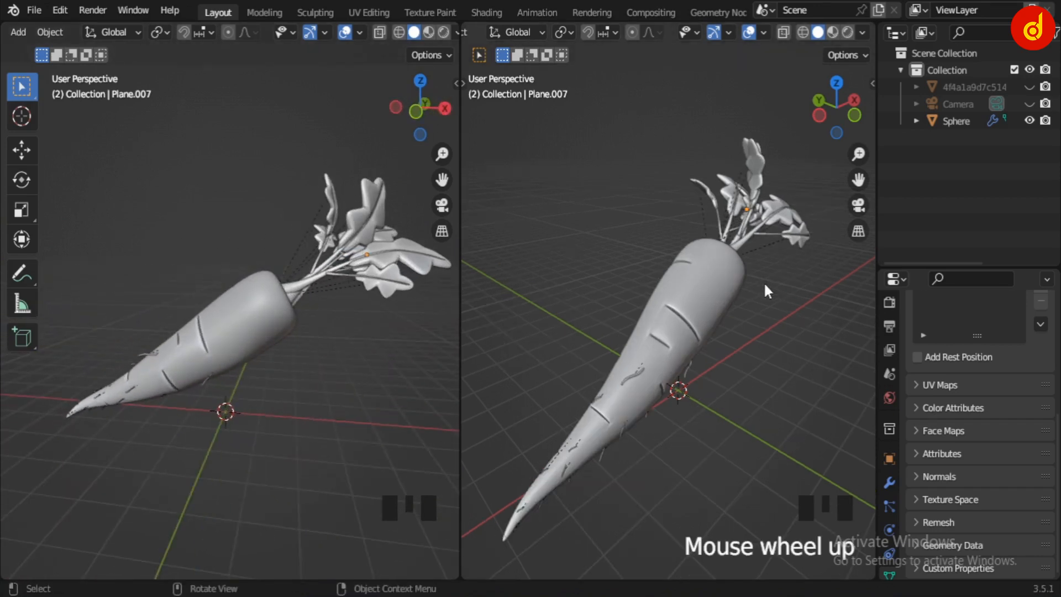
pyautogui.click(833, 31)
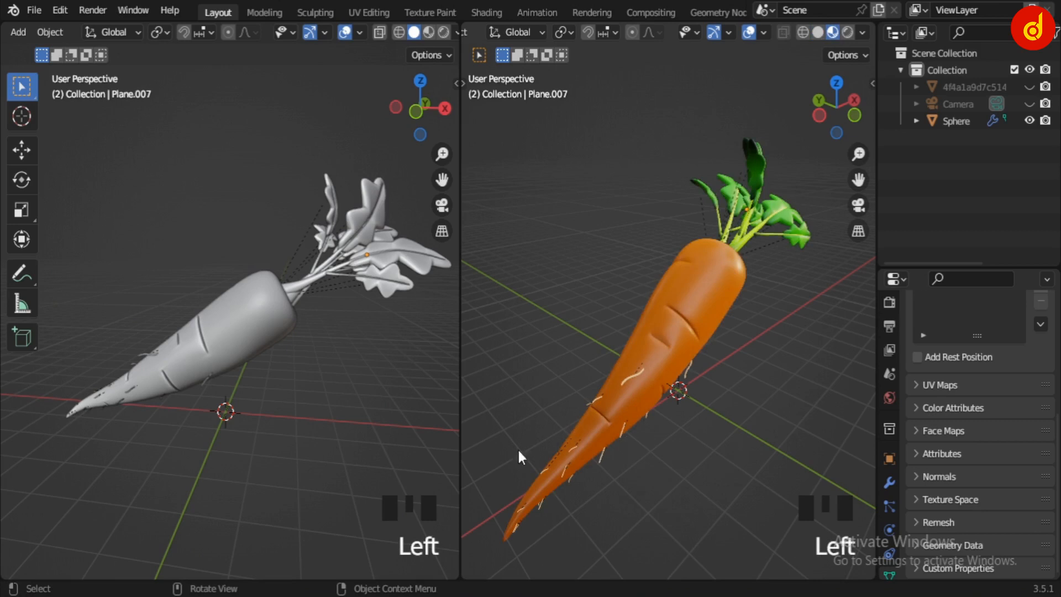
pyautogui.moveTo(501, 487); pyautogui.dragTo(796, 461, button='middle')
pyautogui.moveTo(733, 326); pyautogui.dragTo(706, 302, button='middle')
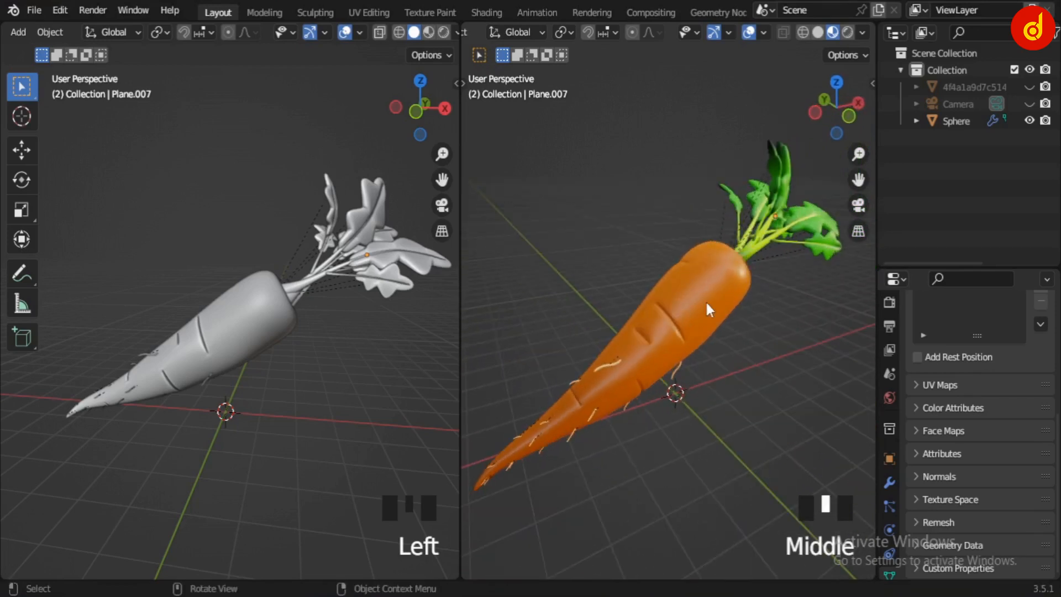
# Step: Isolate the carrot body in local view and change the solid-shaded viewport into a Shader Editor
pyautogui.click(707, 304)
pyautogui.press('/')
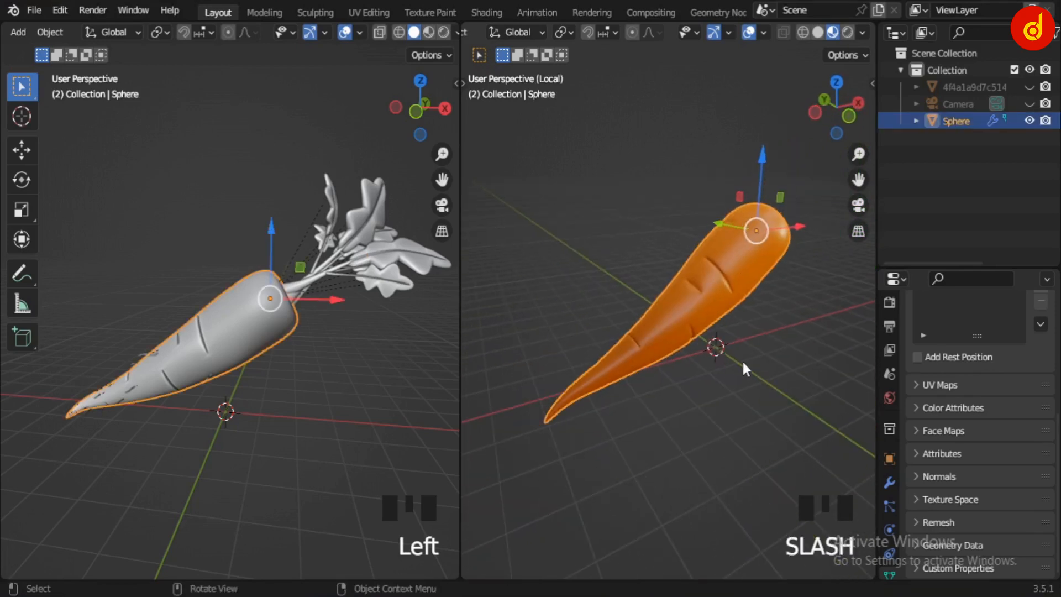
pyautogui.moveTo(742, 362)
pyautogui.mouseDown(button='middle')
pyautogui.moveTo(530, 401)
pyautogui.moveTo(763, 363)
pyautogui.moveTo(741, 353)
pyautogui.mouseUp(button='middle')
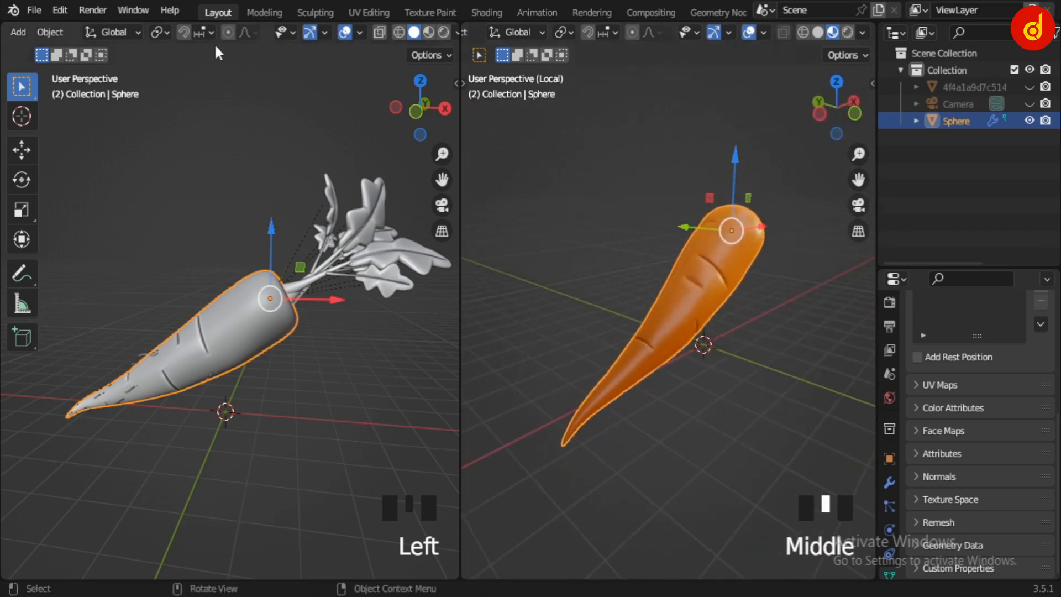
pyautogui.hscroll(-3, 71, 26)
pyautogui.click(20, 32)
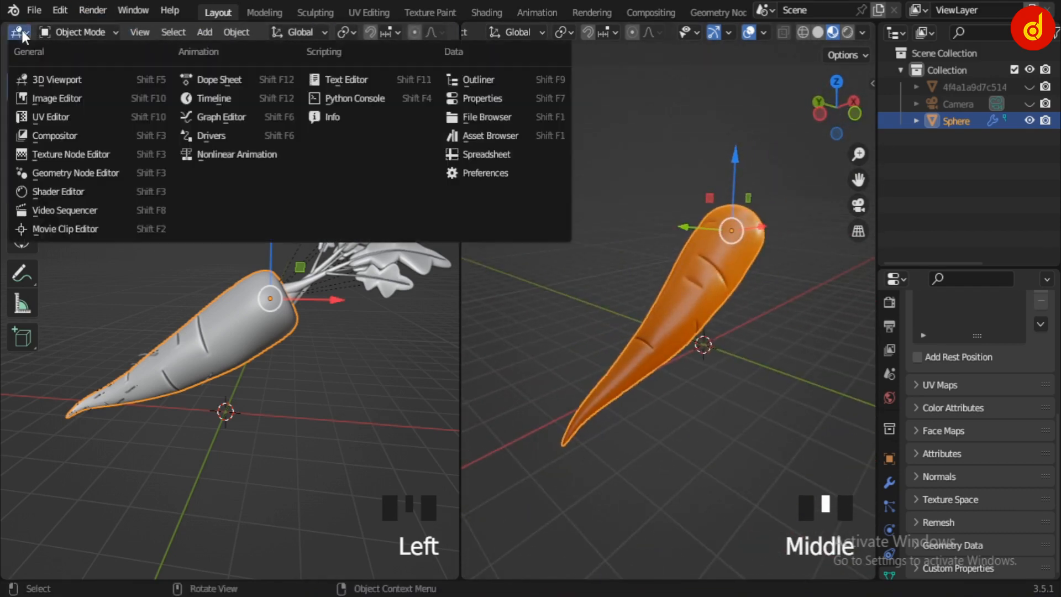
pyautogui.click(61, 188)
# Step: Examine the carrot material's node tree from Texture Coordinate, Mapping, Gradient Texture and ColorRamp through to the Principled BSDF settings
pyautogui.scroll(-5, 130, 230)
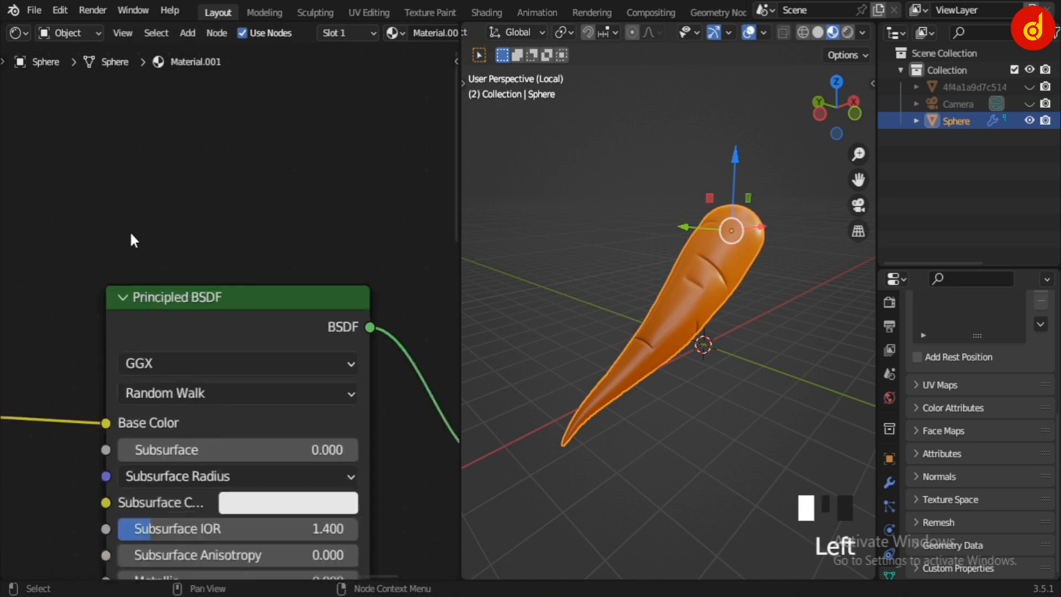
pyautogui.moveTo(137, 280); pyautogui.dragTo(313, 181, button='middle')
pyautogui.scroll(-5, 284, 188)
pyautogui.moveTo(260, 413); pyautogui.dragTo(452, 369, button='middle')
pyautogui.scroll(5, 199, 376)
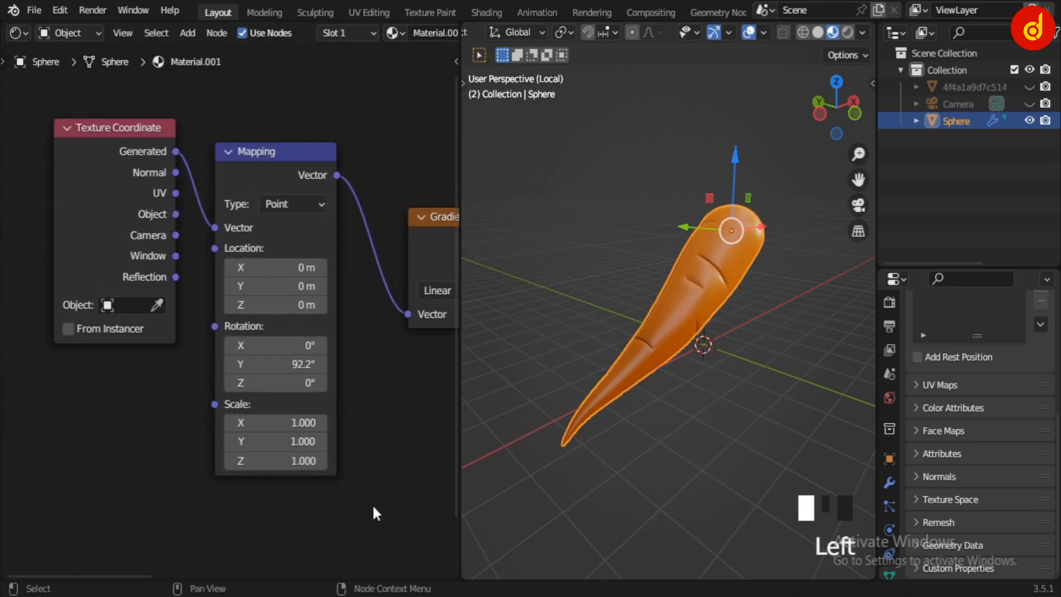
pyautogui.moveTo(379, 533); pyautogui.dragTo(455, 175, button='middle')
pyautogui.scroll(-1, 297, 290)
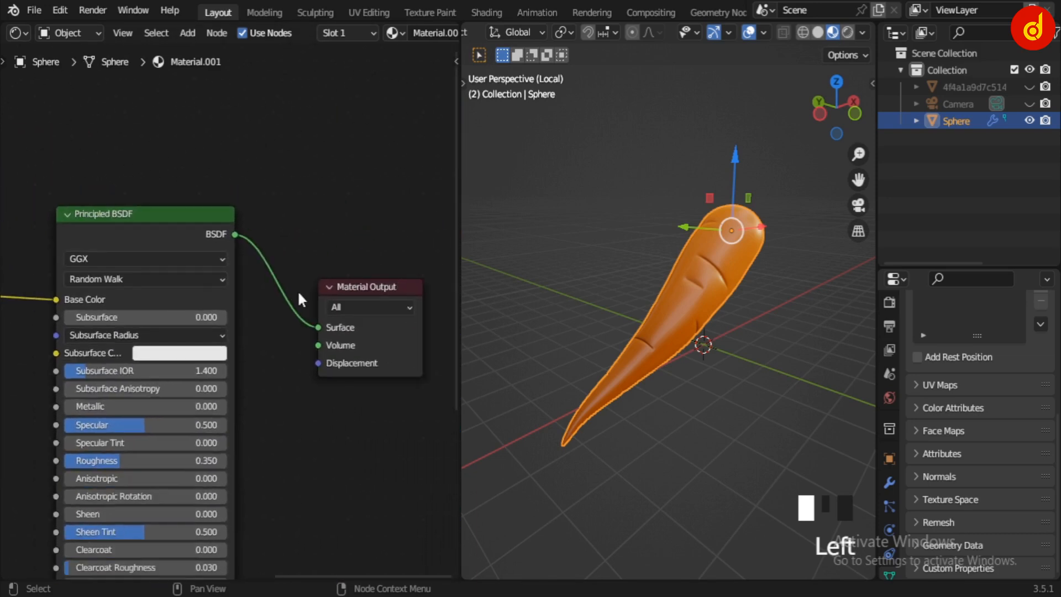
pyautogui.moveTo(304, 431); pyautogui.dragTo(298, 279, button='middle')
pyautogui.scroll(-1, 301, 286)
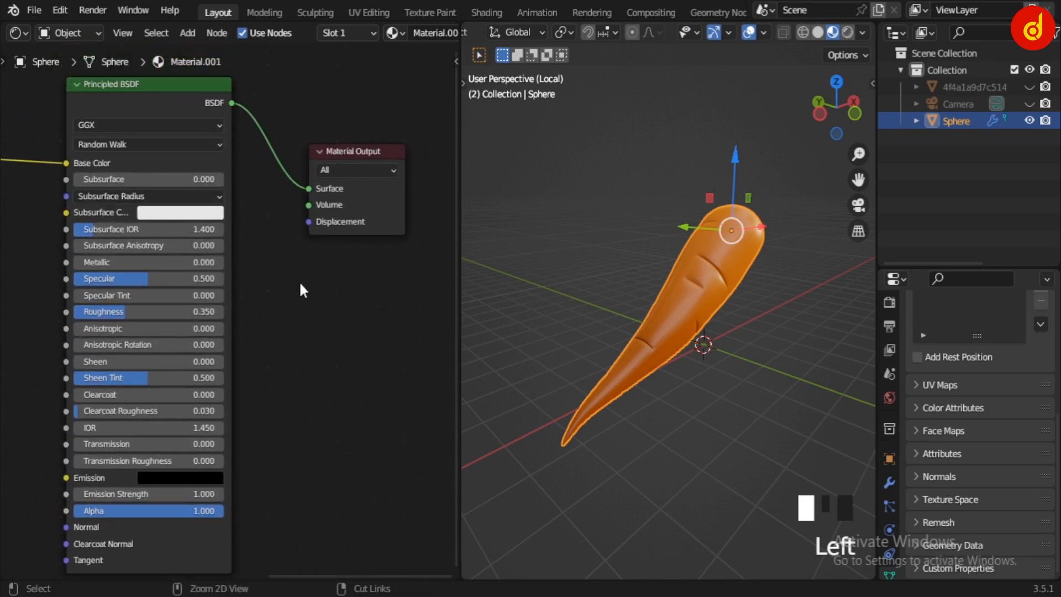
pyautogui.hotkey('ctrl', 'space')
pyautogui.moveTo(589, 339); pyautogui.dragTo(879, 330, button='middle')
pyautogui.scroll(-1, 828, 314)
pyautogui.scroll(-1, 828, 314)
pyautogui.scroll(1, 879, 330)
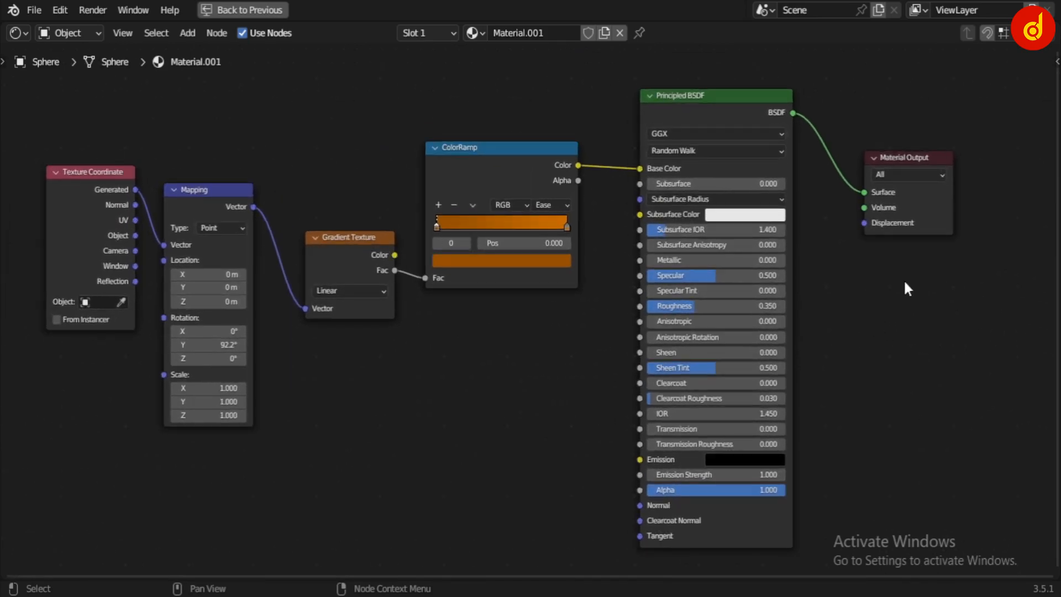
pyautogui.hotkey('ctrl', 'space')
# Step: Inspect the hex colour of the ColorRamp's end stop
pyautogui.moveTo(234, 370); pyautogui.dragTo(294, 403, button='middle')
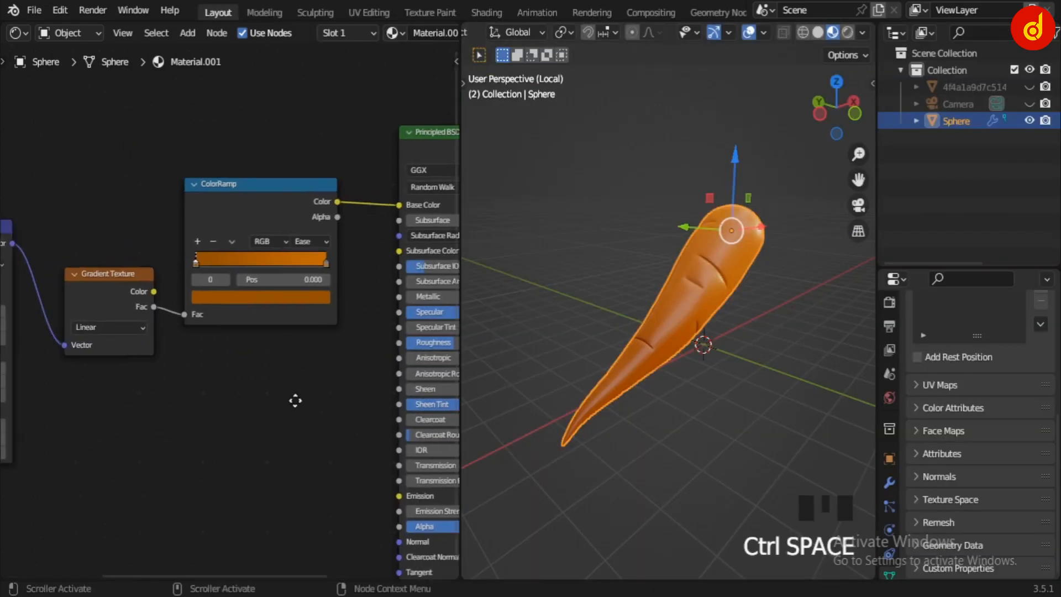
pyautogui.scroll(5, 302, 371)
pyautogui.scroll(2, 301, 371)
pyautogui.moveTo(403, 269); pyautogui.dragTo(341, 346, button='middle')
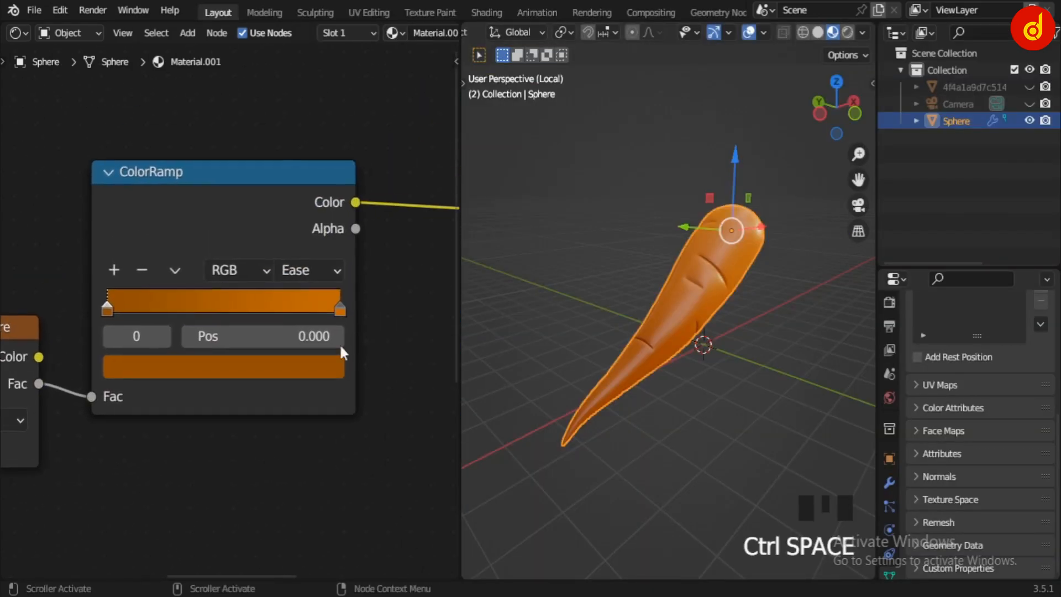
pyautogui.click(337, 310)
pyautogui.click(338, 310)
pyautogui.click(340, 305)
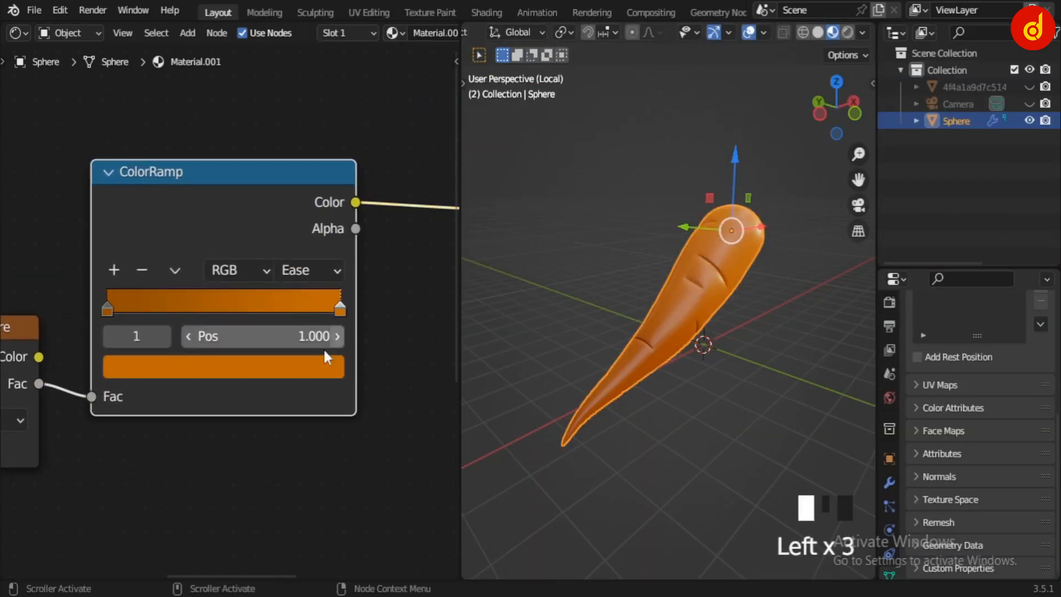
pyautogui.click(313, 366)
pyautogui.click(272, 226)
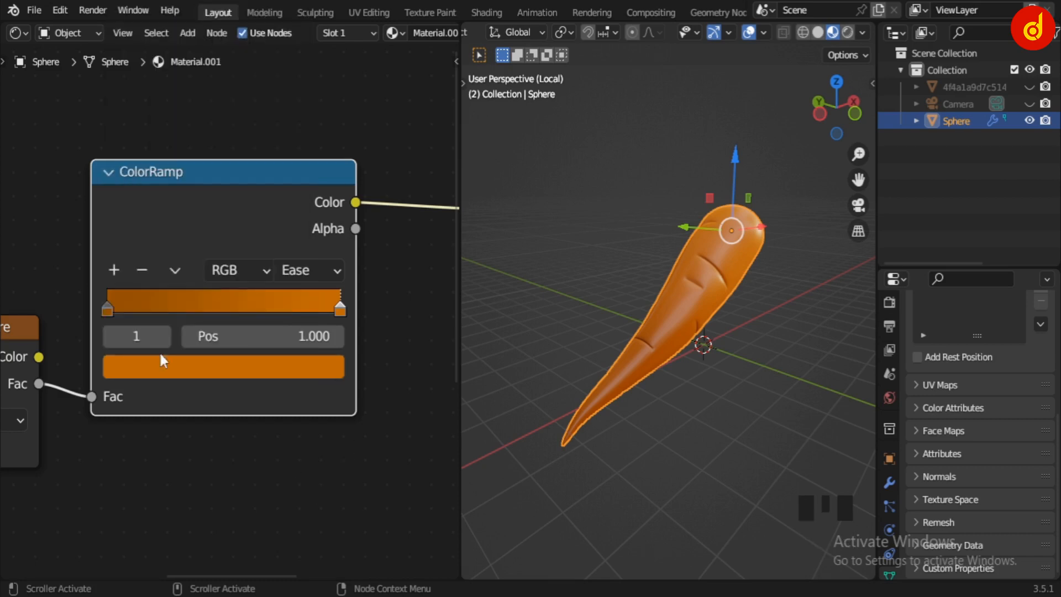
# Step: Inspect the hex colour of the ColorRamp's first stop
pyautogui.click(107, 311)
pyautogui.click(142, 367)
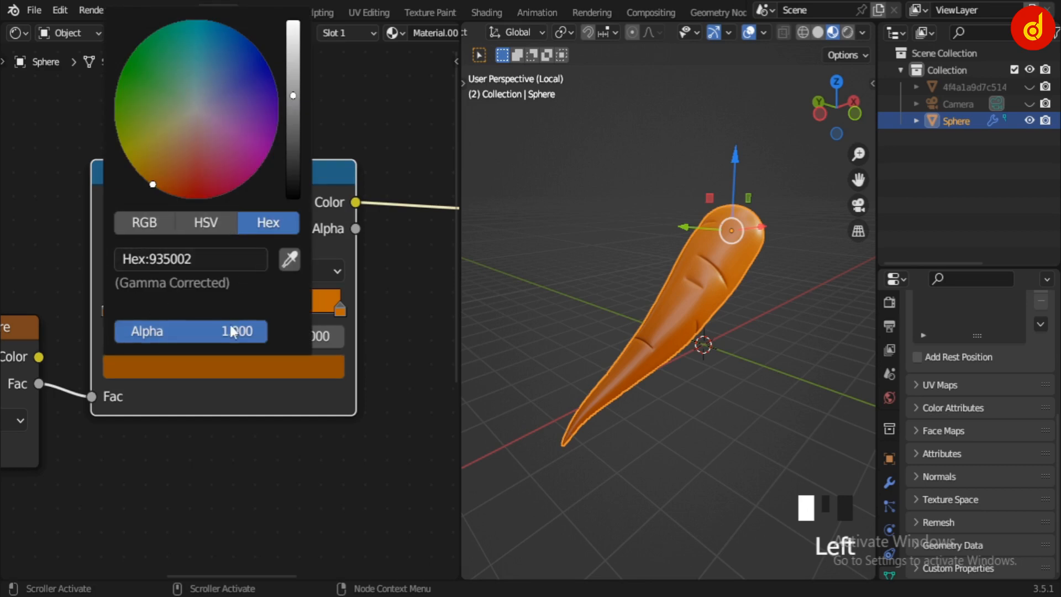
pyautogui.click(319, 498)
# Step: Bring the Principled BSDF and Material Output nodes into view and leave local view to show the complete carrot
pyautogui.scroll(-11, 315, 467)
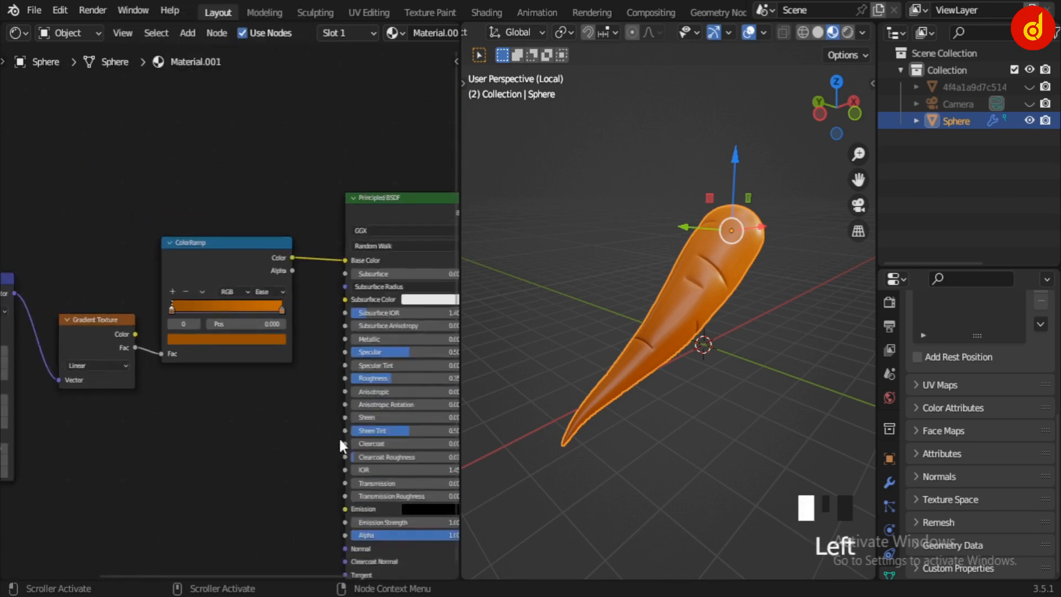
pyautogui.moveTo(315, 444); pyautogui.dragTo(131, 431, button='middle')
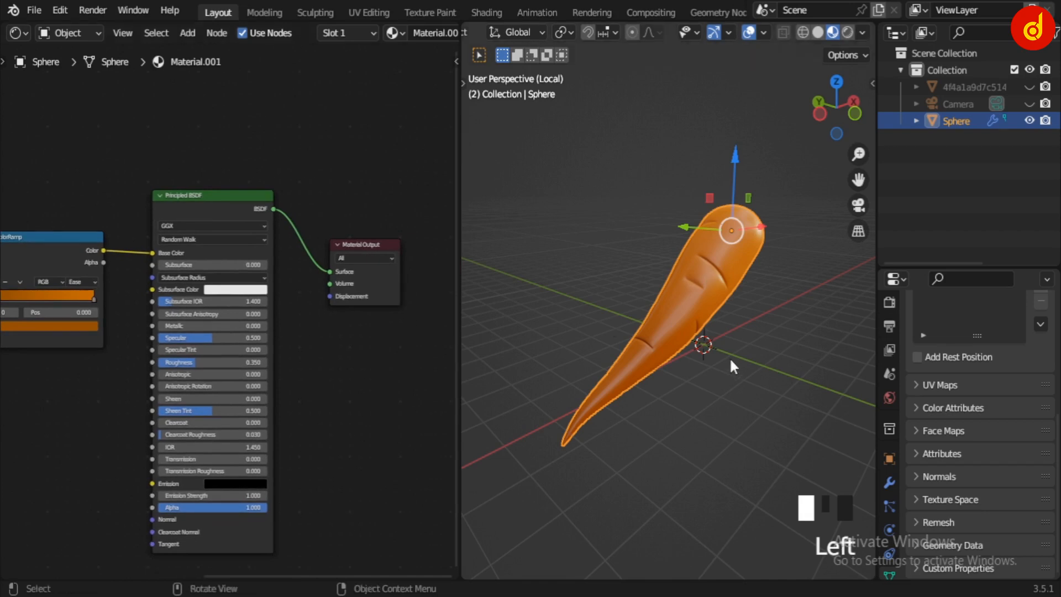
pyautogui.press('KP_Divide')
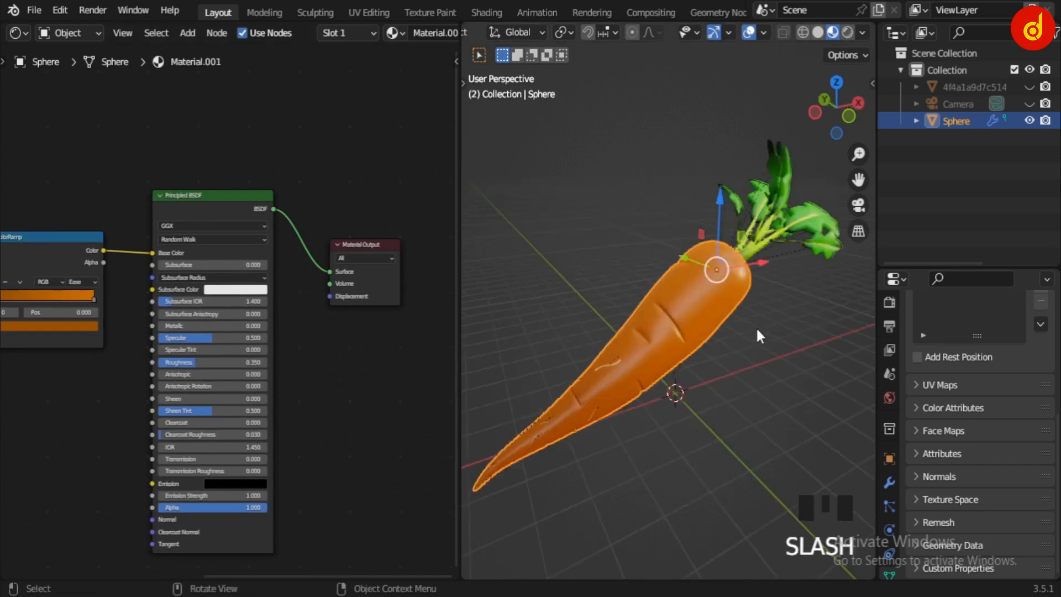
# Step: Select one of the root hairs on the carrot body and inspect the hex value of its material's Base Color
pyautogui.moveTo(738, 337); pyautogui.dragTo(681, 353, button='middle')
pyautogui.scroll(4, 680, 354)
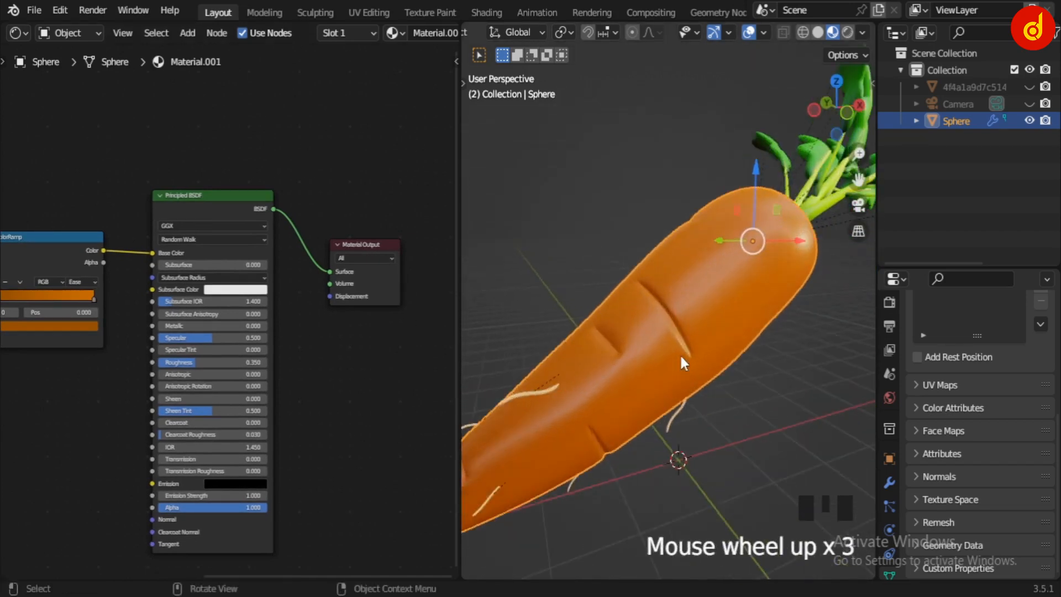
pyautogui.keyDown('shift'); pyautogui.moveTo(628, 390); pyautogui.dragTo(712, 277, button='middle'); pyautogui.keyUp('shift')
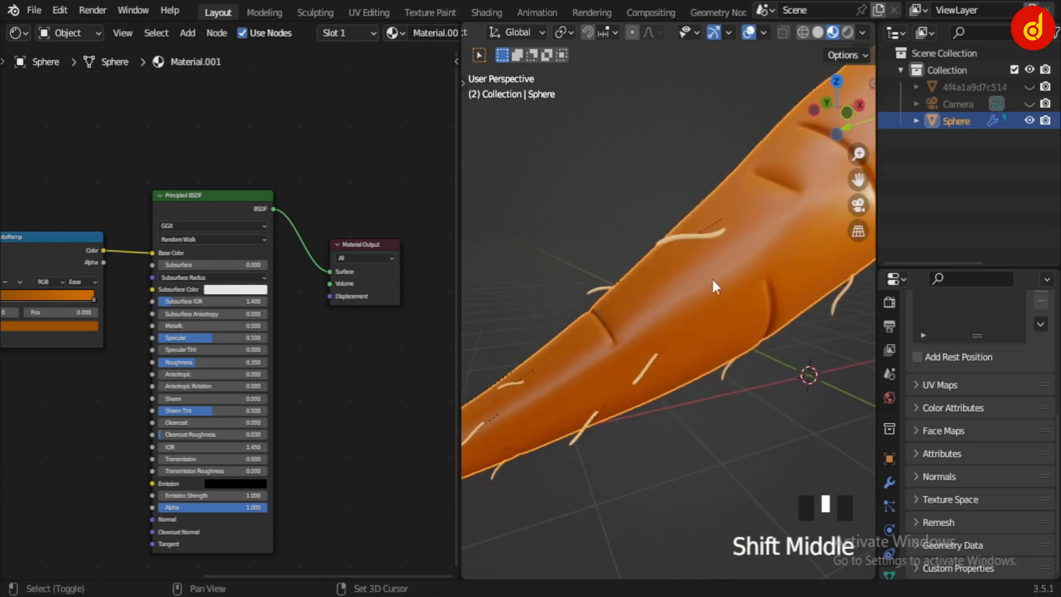
pyautogui.click(705, 235)
pyautogui.scroll(2, 321, 301)
pyautogui.scroll(2, 325, 310)
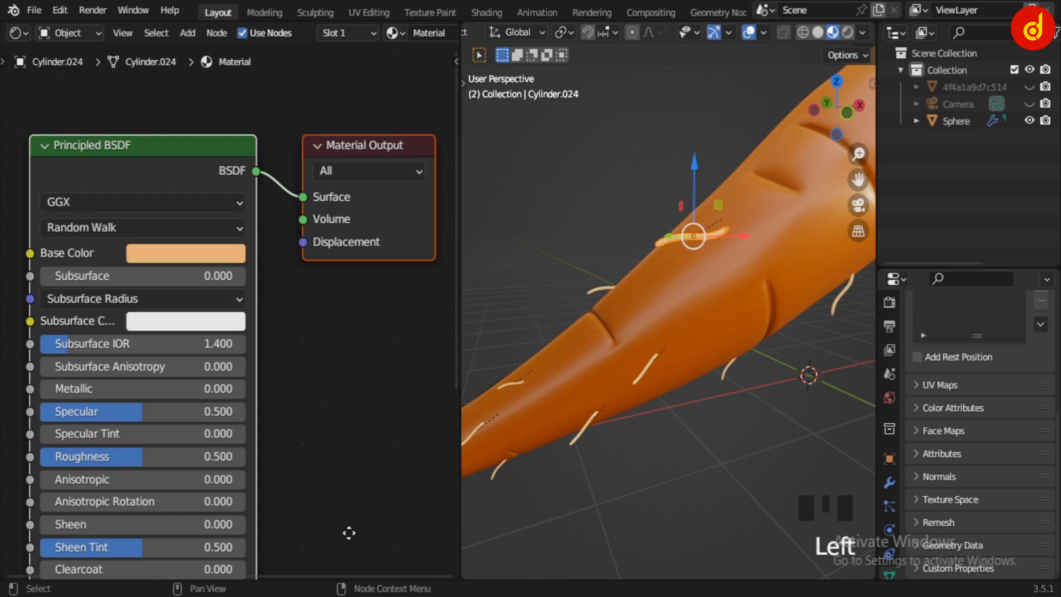
pyautogui.moveTo(348, 531); pyautogui.dragTo(352, 500, button='middle')
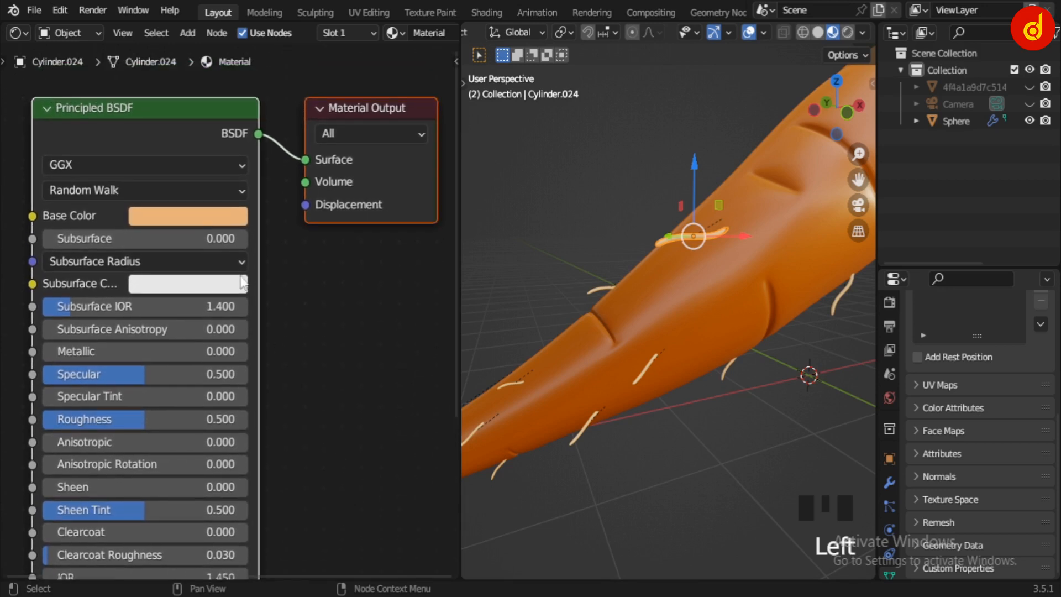
pyautogui.click(222, 221)
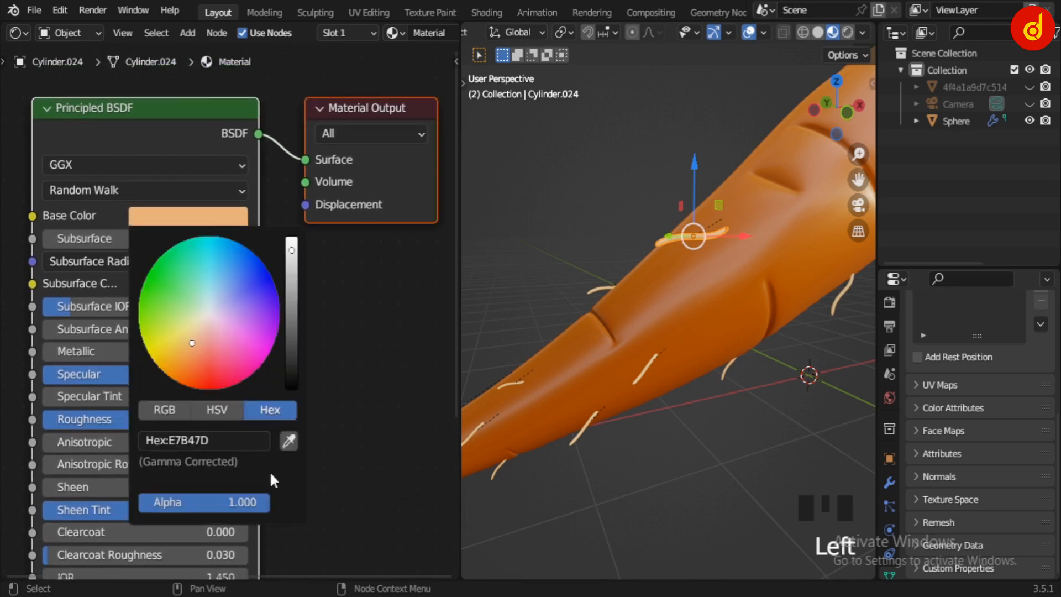
pyautogui.click(353, 510)
# Step: Examine the complete Principled BSDF settings of the root hair material
pyautogui.scroll(-1, 348, 511)
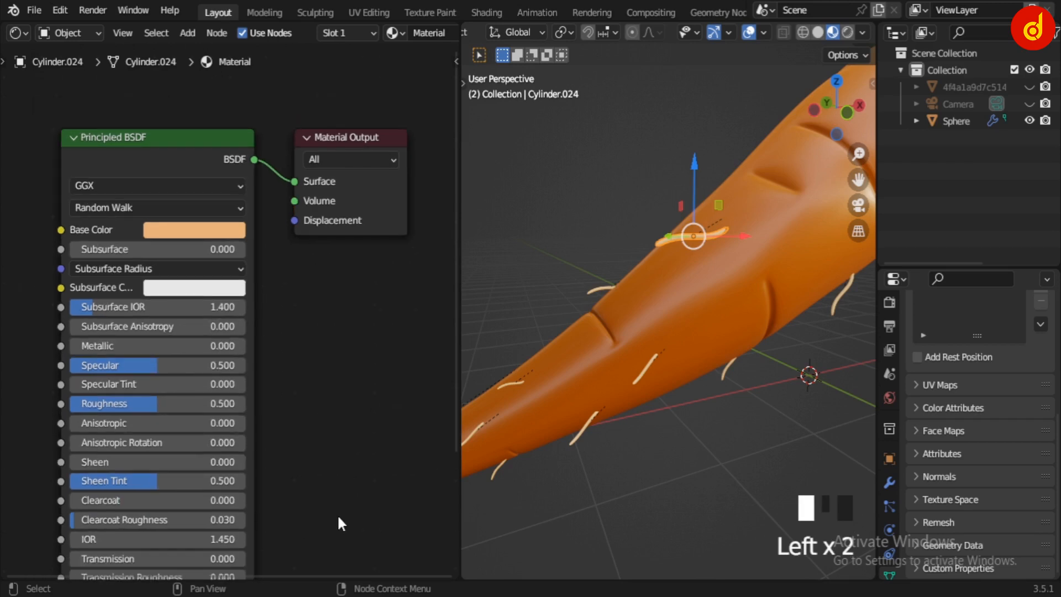
pyautogui.moveTo(337, 514); pyautogui.dragTo(322, 354, button='middle')
pyautogui.scroll(-1, 334, 391)
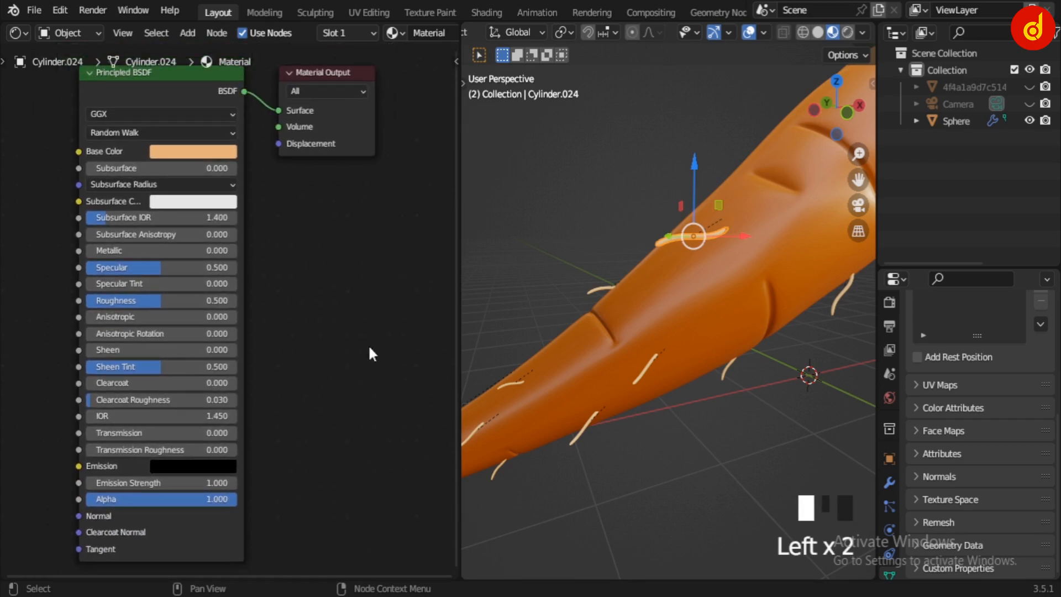
# Step: Select a leaf stalk at the carrot's crown and isolate it in local view
pyautogui.scroll(-4, 697, 346)
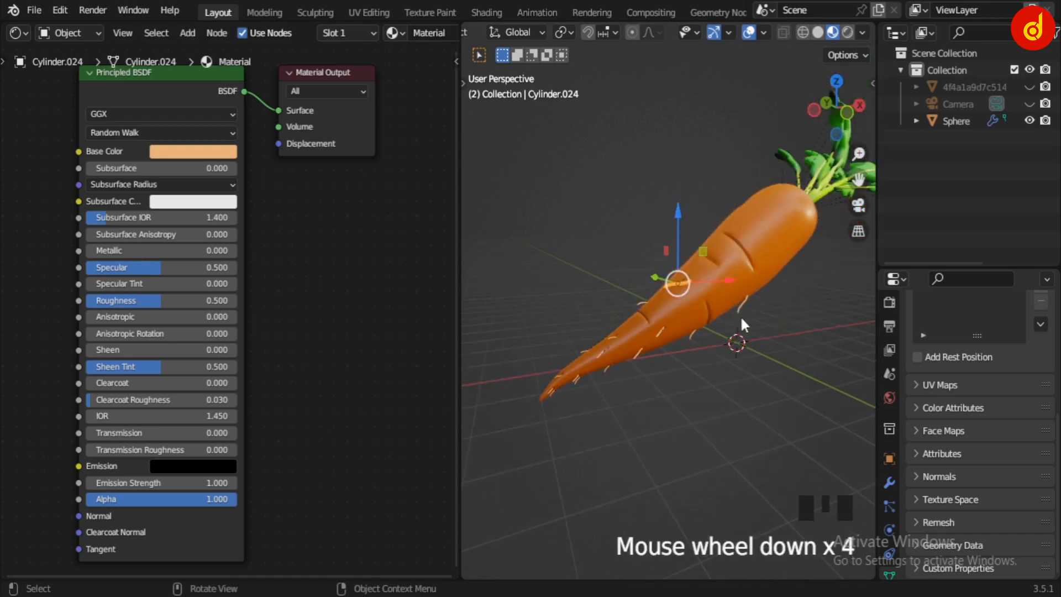
pyautogui.moveTo(742, 320); pyautogui.dragTo(778, 300, button='middle')
pyautogui.keyDown('shift'); pyautogui.moveTo(793, 260); pyautogui.dragTo(630, 387, button='middle'); pyautogui.keyUp('shift')
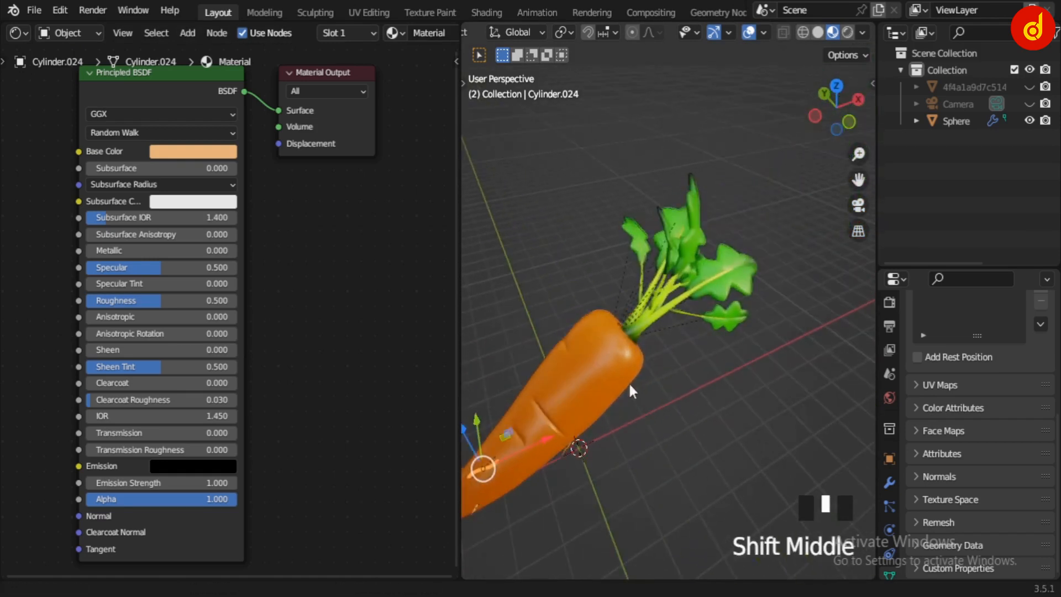
pyautogui.scroll(4, 633, 390)
pyautogui.click(641, 332)
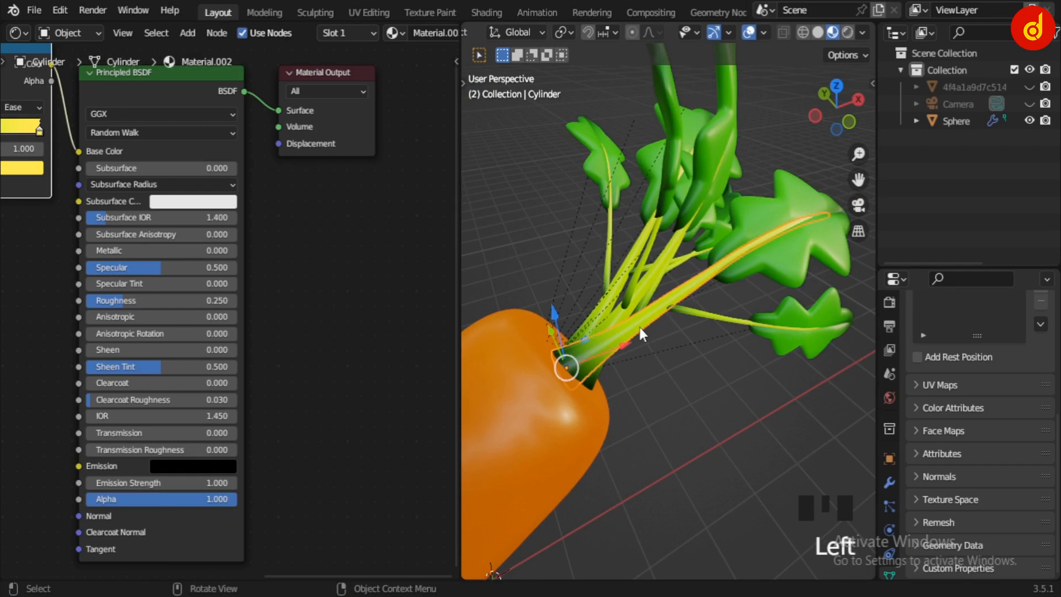
pyautogui.press('/')
pyautogui.moveTo(685, 331); pyautogui.dragTo(600, 315, button='middle')
pyautogui.scroll(-2, 330, 280)
# Step: Maximize the shader editor and examine the stalk material's node tree from Texture Coordinate through to Material Output
pyautogui.moveTo(313, 266); pyautogui.dragTo(419, 313, button='middle')
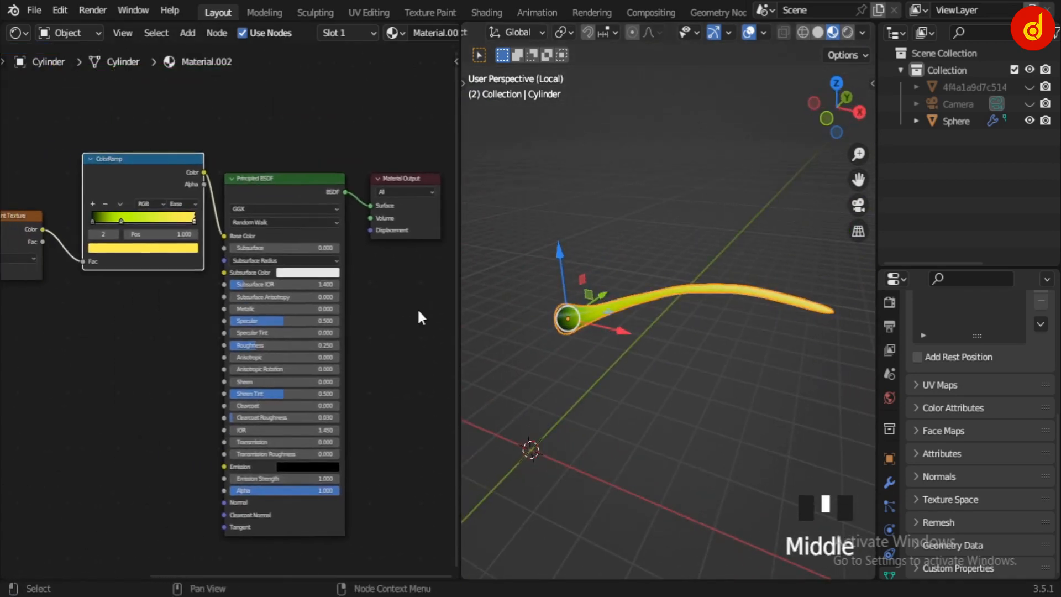
pyautogui.hotkey('ctrl', 'space')
pyautogui.scroll(4, 430, 380)
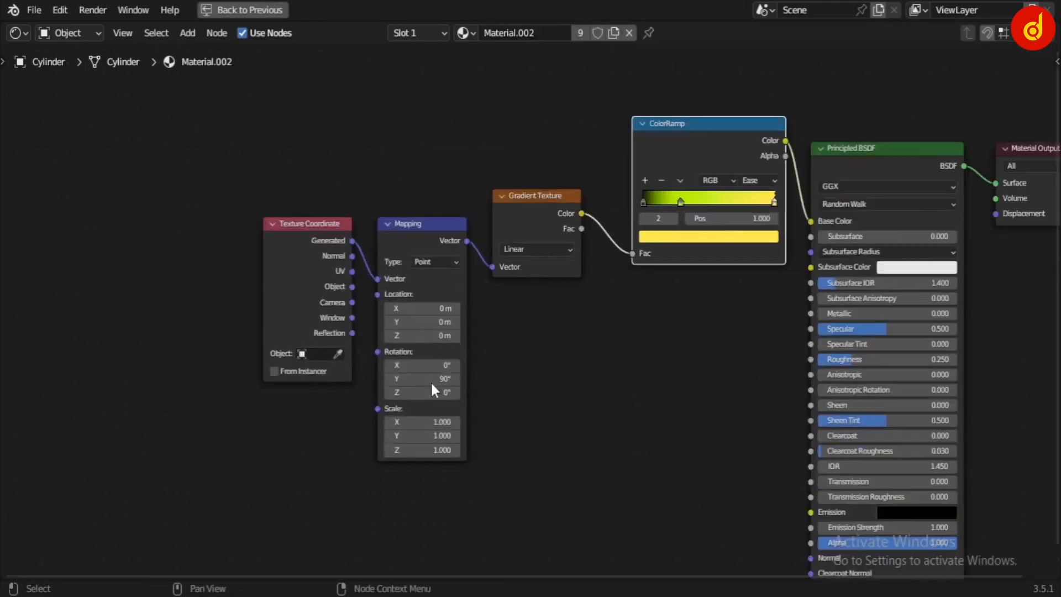
pyautogui.moveTo(529, 418); pyautogui.dragTo(547, 415, button='middle')
pyautogui.click(678, 408)
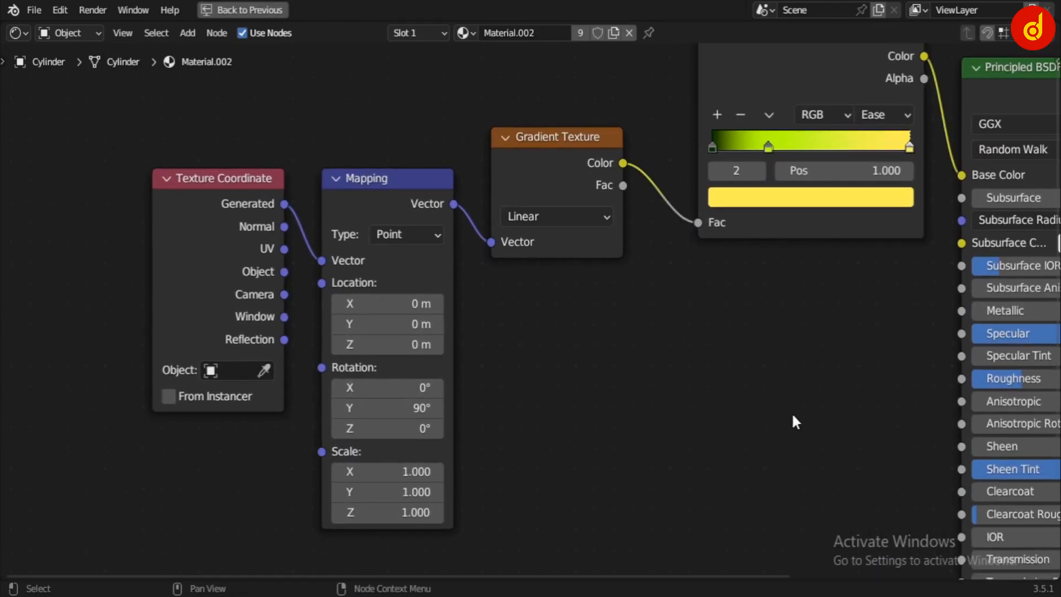
pyautogui.moveTo(833, 396); pyautogui.dragTo(476, 299, button='middle')
pyautogui.scroll(-5, 360, 209)
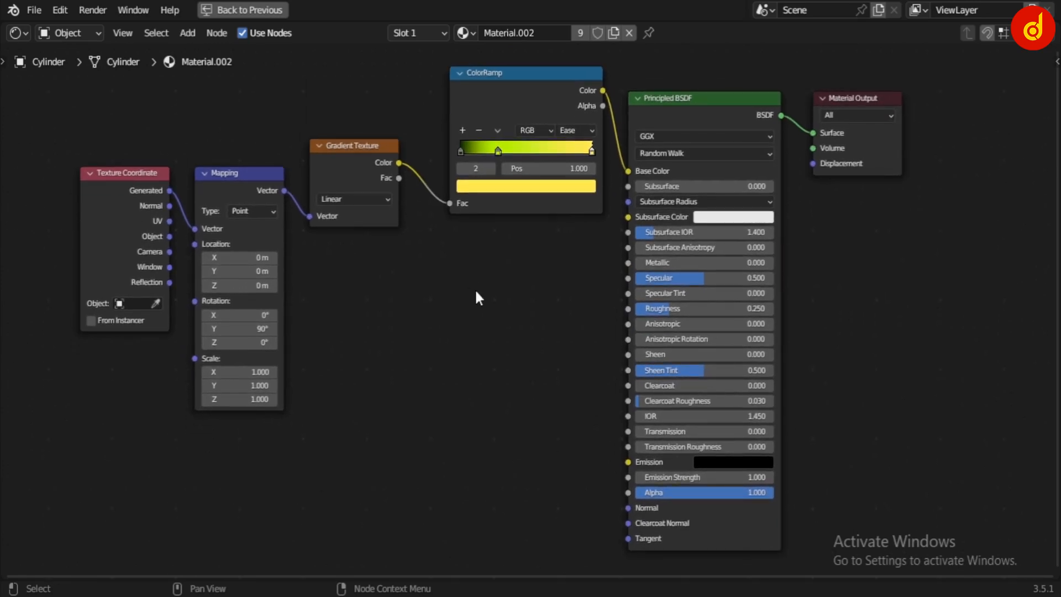
# Step: Restore the split layout and inspect the hex colour of the first stop in the stalk material's ColorRamp
pyautogui.hotkey('ctrl', 'space')
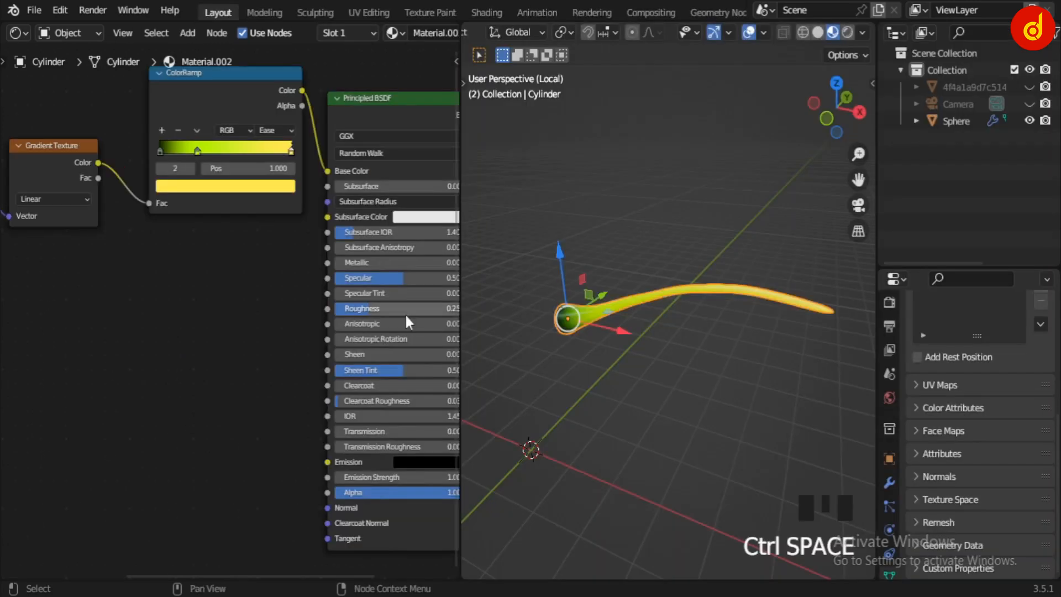
pyautogui.scroll(6, 213, 393)
pyautogui.moveTo(217, 284); pyautogui.dragTo(235, 496, button='middle')
pyautogui.scroll(4, 235, 497)
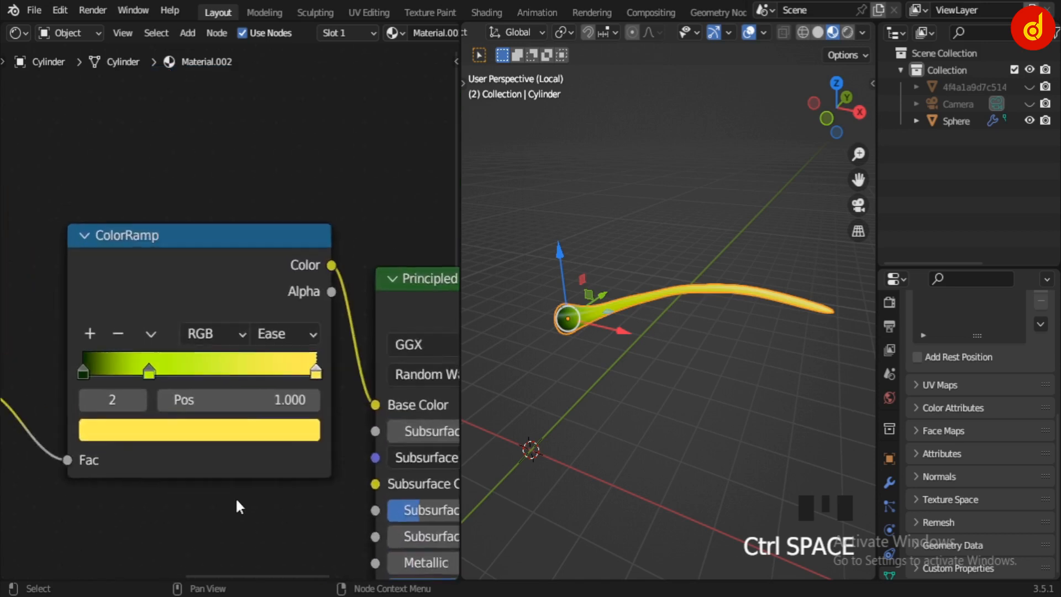
pyautogui.moveTo(273, 562); pyautogui.dragTo(280, 533, button='middle')
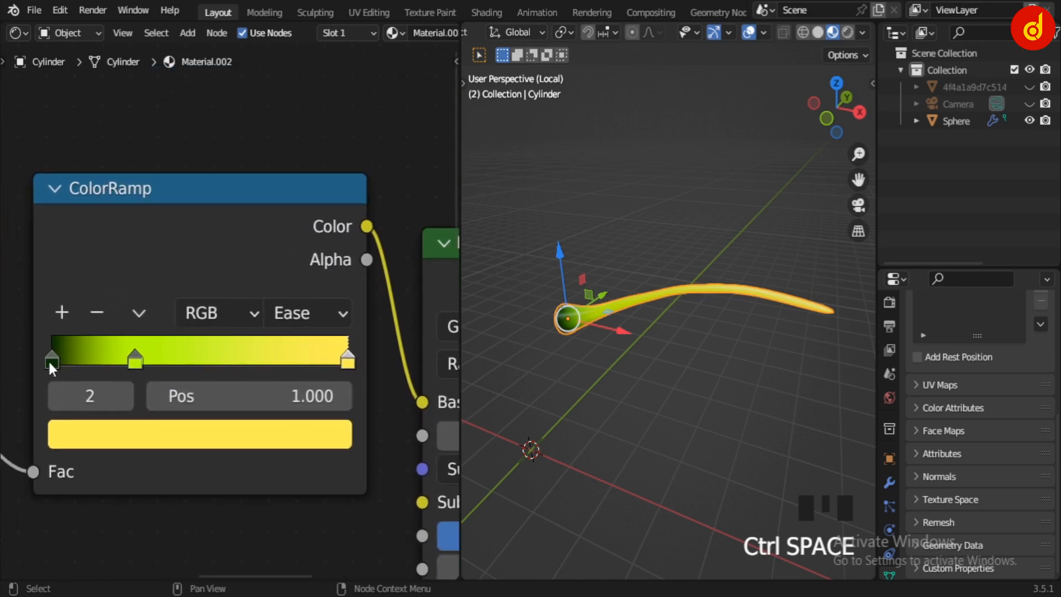
pyautogui.click(49, 361)
pyautogui.click(105, 440)
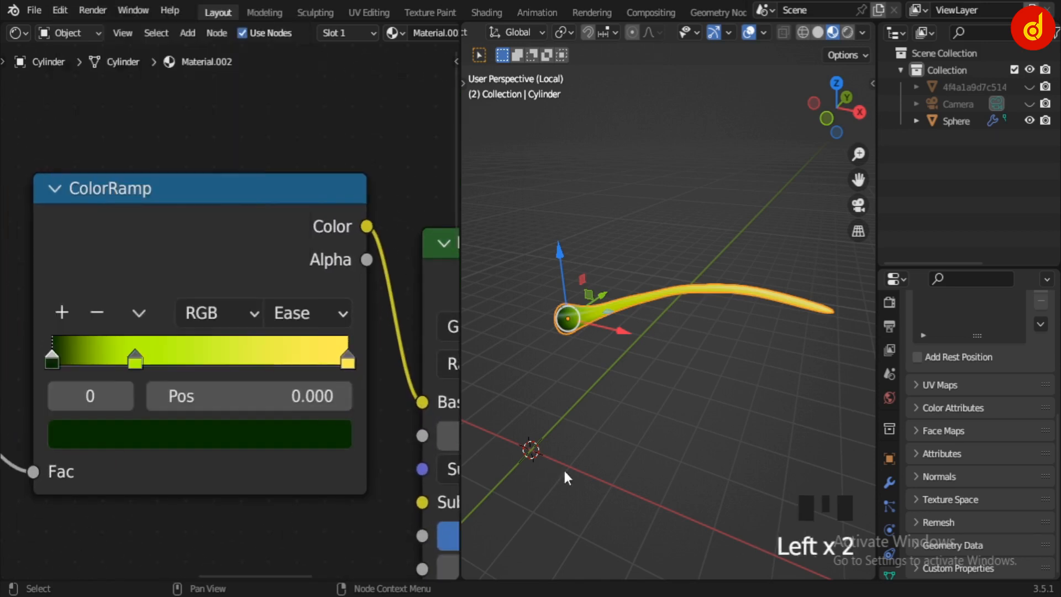
pyautogui.scroll(-2, 298, 468)
pyautogui.moveTo(250, 425); pyautogui.dragTo(256, 482, button='middle')
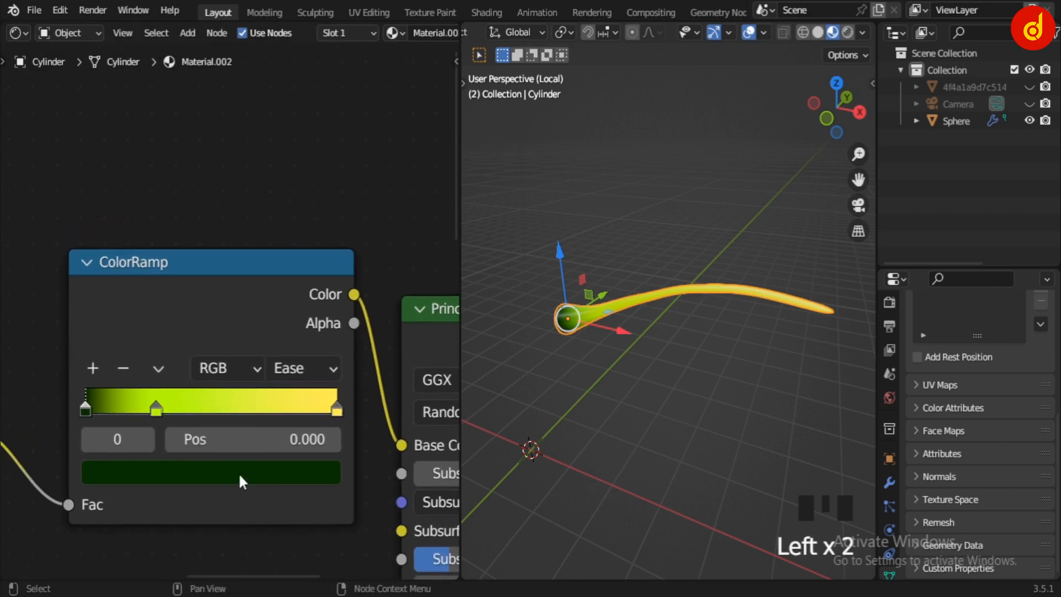
pyautogui.click(239, 474)
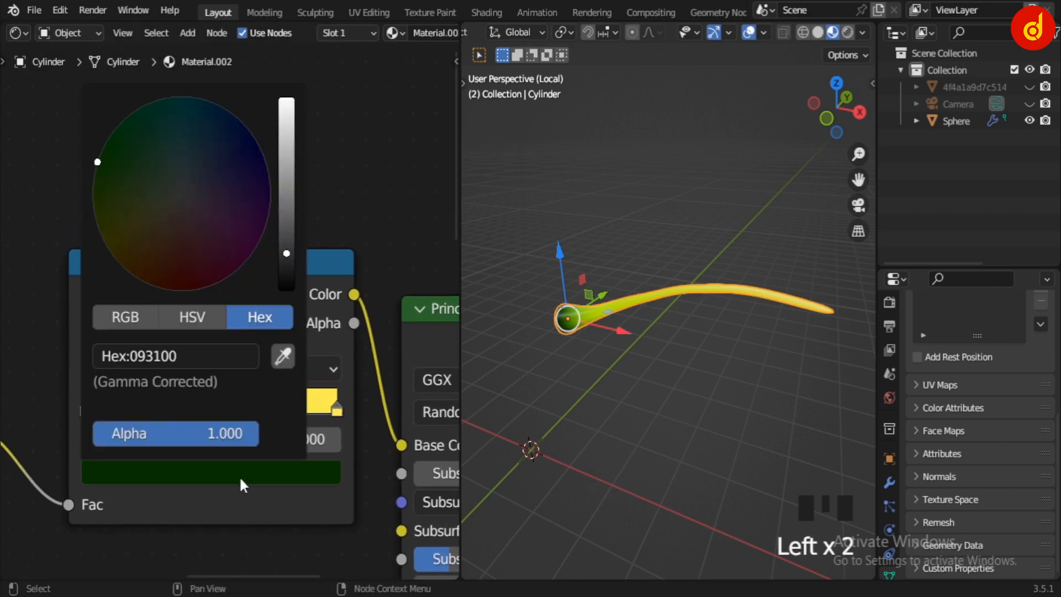
# Step: Inspect the position and hex colour of the middle stop in the stalk material's ColorRamp
pyautogui.click(158, 411)
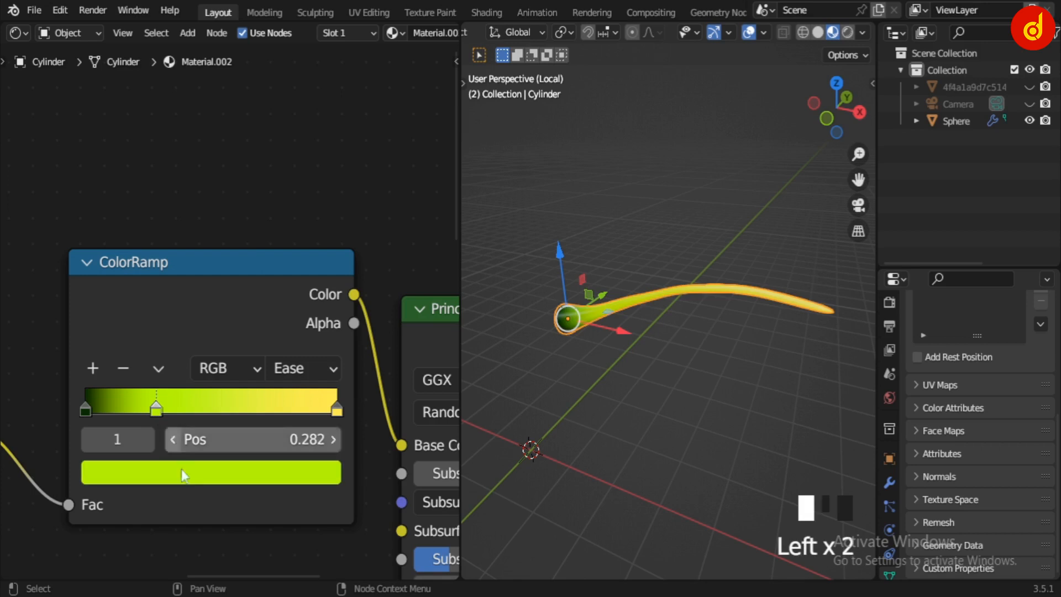
pyautogui.click(195, 483)
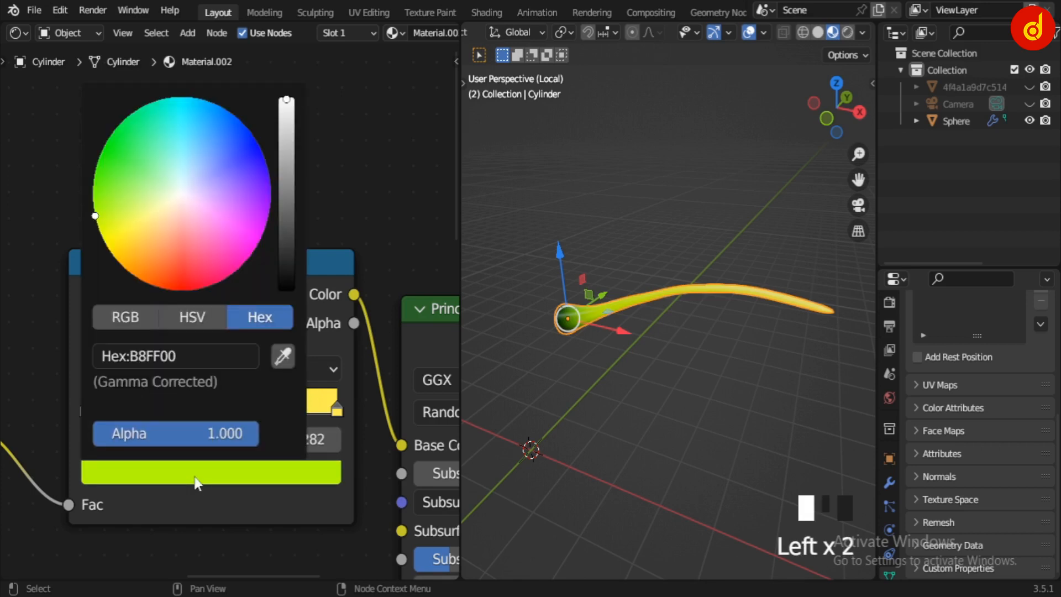
pyautogui.click(357, 479)
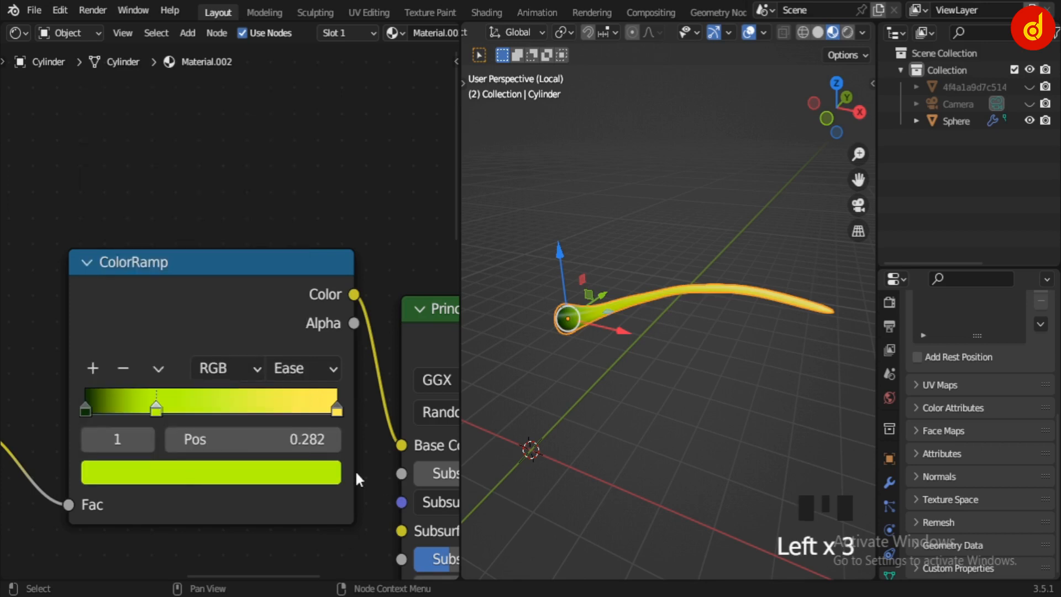
# Step: Inspect the hex colour of the end stop in the stalk material's ColorRamp
pyautogui.click(336, 412)
pyautogui.click(305, 486)
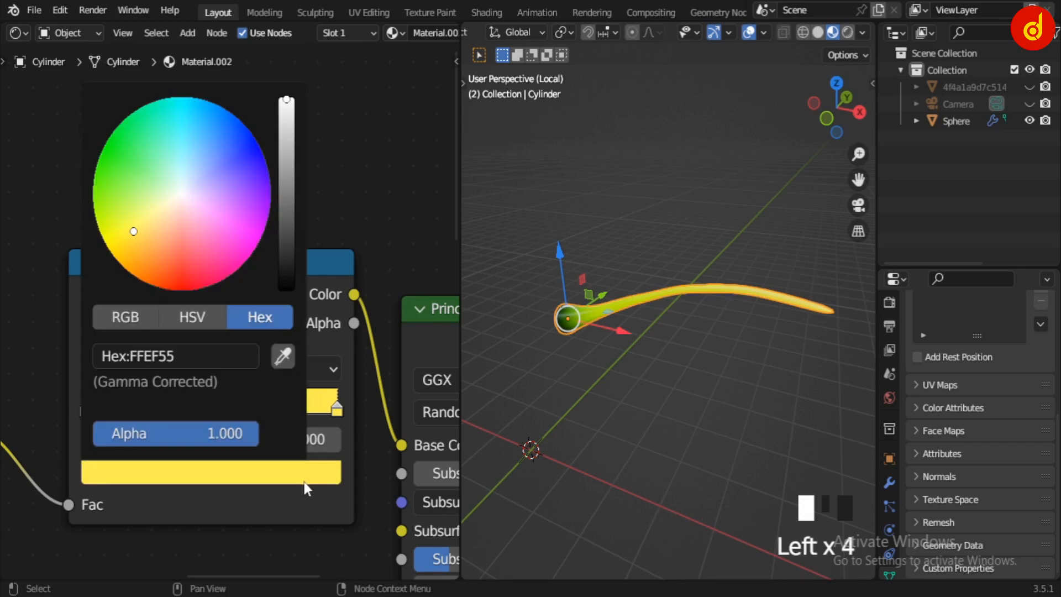
pyautogui.click(393, 191)
pyautogui.scroll(-2, 385, 174)
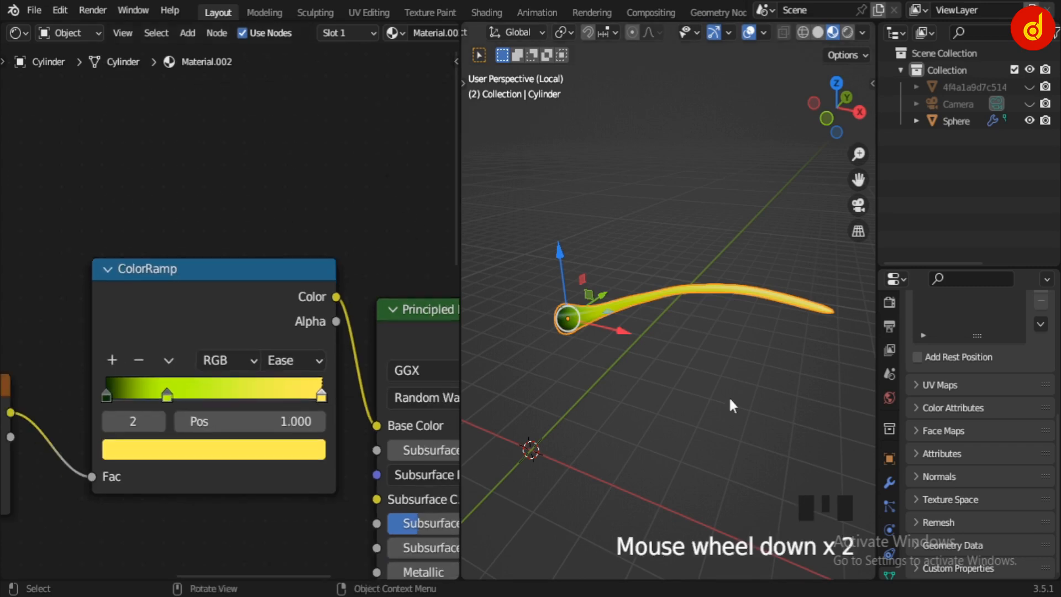
# Step: Leave the stalk's local view, select one of the large leaves and isolate it in local view
pyautogui.scroll(-2, 625, 374)
pyautogui.press('/')
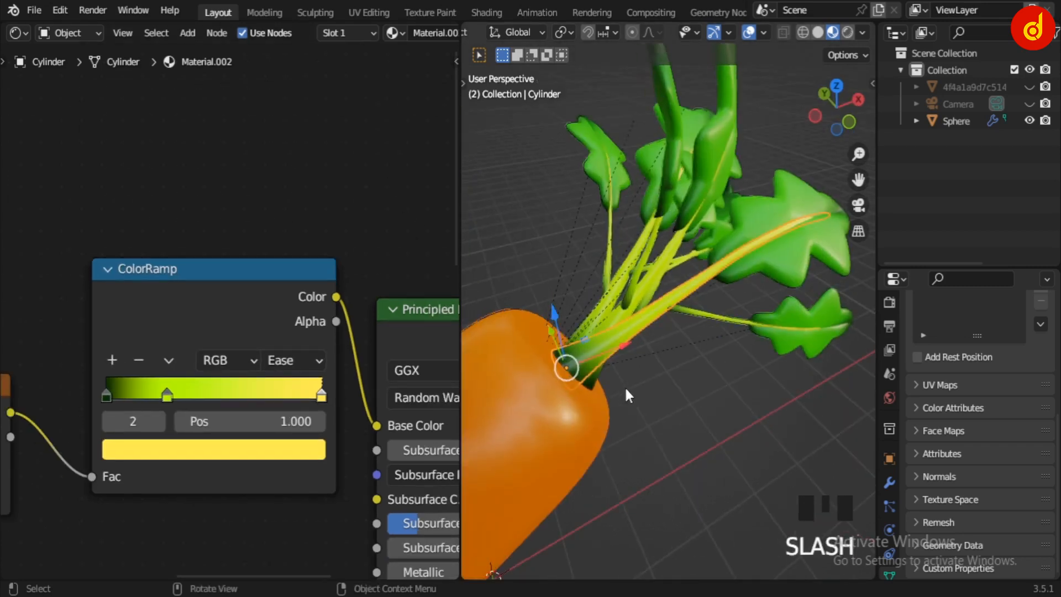
pyautogui.scroll(-3, 675, 365)
pyautogui.moveTo(673, 361); pyautogui.dragTo(784, 326, button='middle')
pyautogui.scroll(5, 636, 360)
pyautogui.click(801, 327)
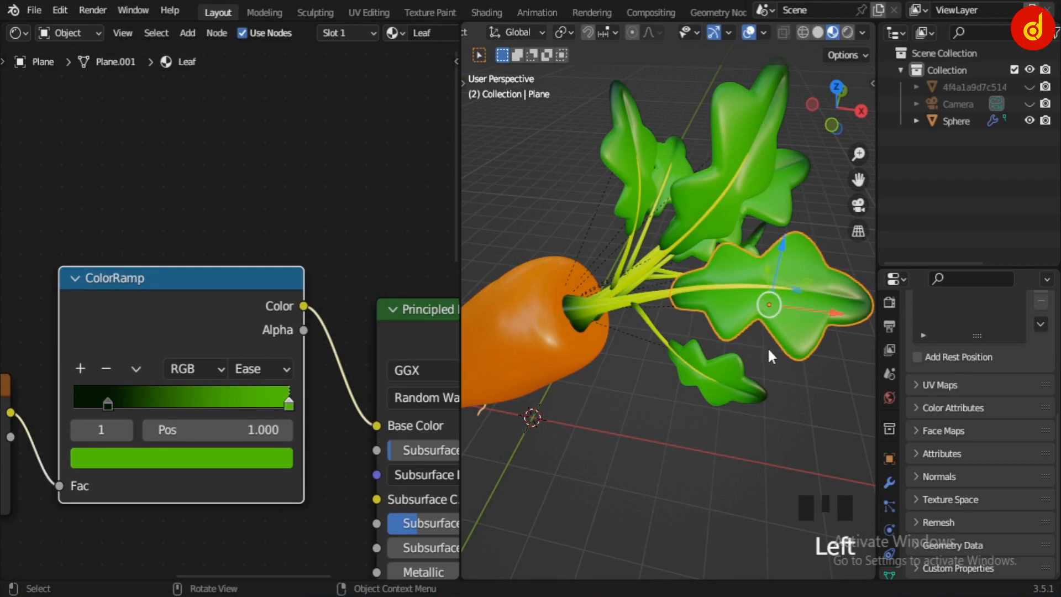
pyautogui.press('/')
pyautogui.moveTo(595, 434); pyautogui.dragTo(575, 387, button='middle')
# Step: Maximize the shader editor and examine the Leaf material's node tree from Texture Coordinate to Material Output
pyautogui.hotkey('ctrl', 'space')
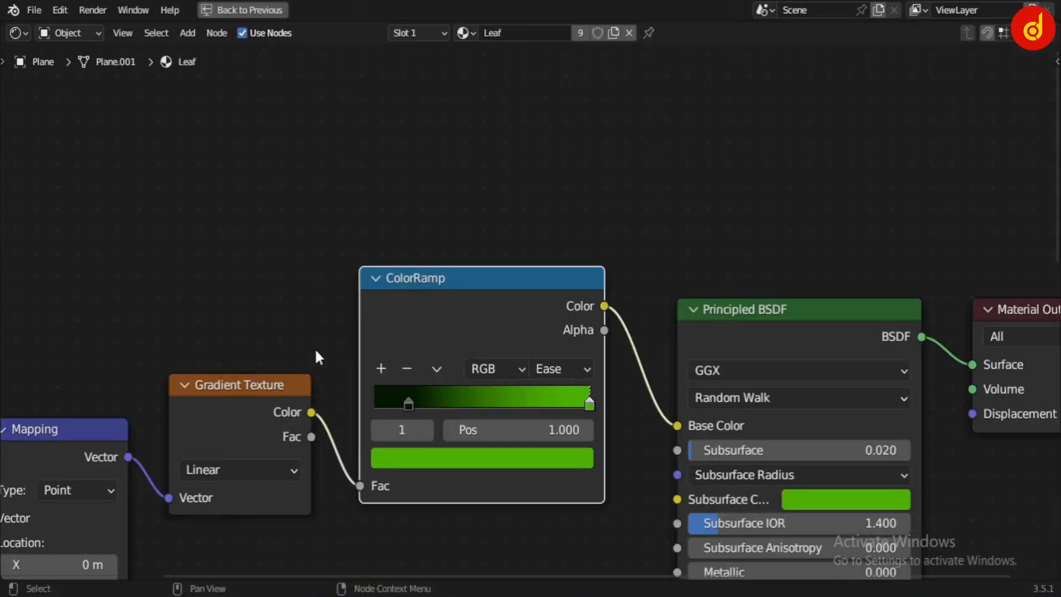
pyautogui.press('Home')
pyautogui.moveTo(252, 276); pyautogui.dragTo(327, 149, button='middle')
pyautogui.moveTo(678, 425); pyautogui.dragTo(407, 348, button='middle')
pyautogui.scroll(-2, 332, 256)
pyautogui.scroll(1, 408, 347)
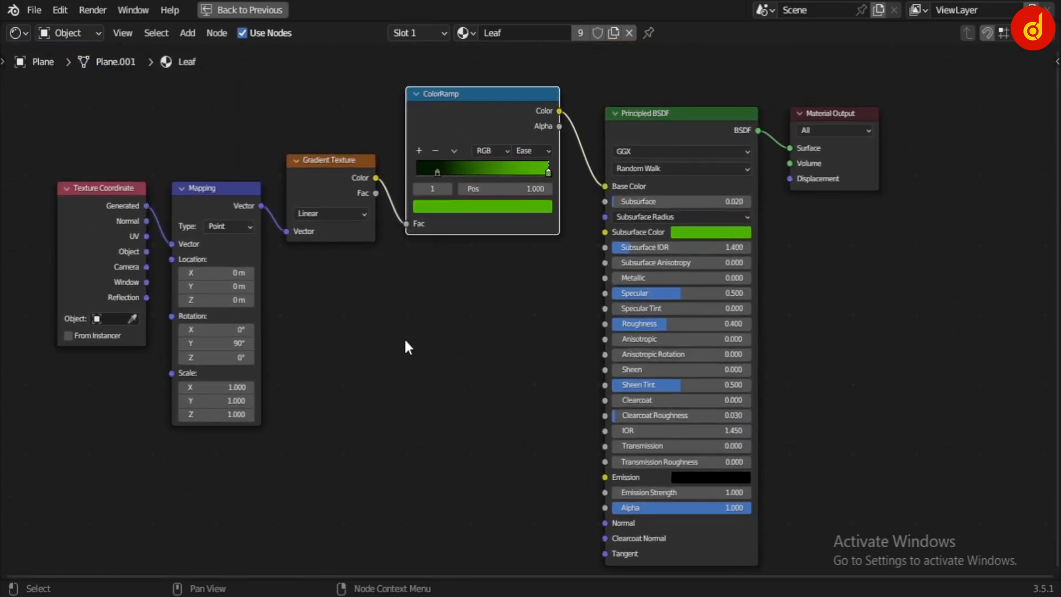
# Step: Inspect the Subsurface amount and Subsurface Color in the Leaf material's Principled BSDF
pyautogui.moveTo(474, 310); pyautogui.dragTo(367, 398, button='middle')
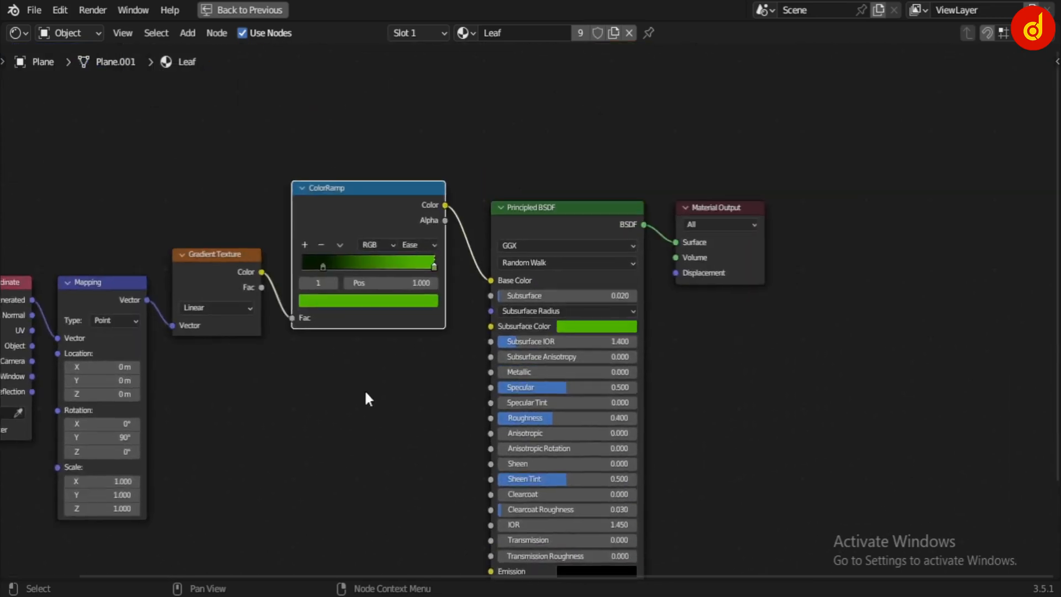
pyautogui.scroll(4, 365, 393)
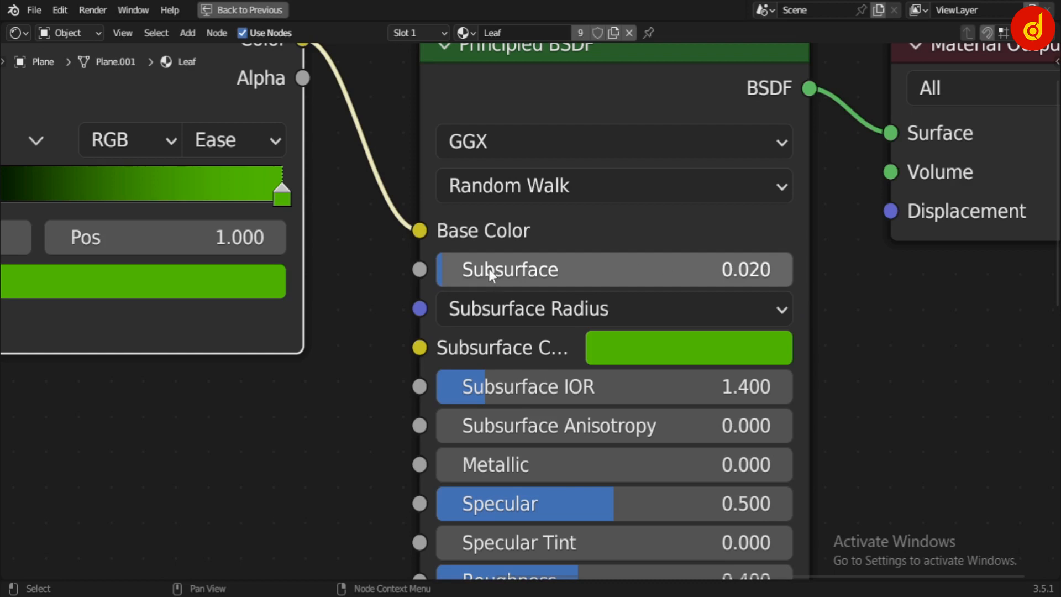
pyautogui.scroll(-5, 784, 276)
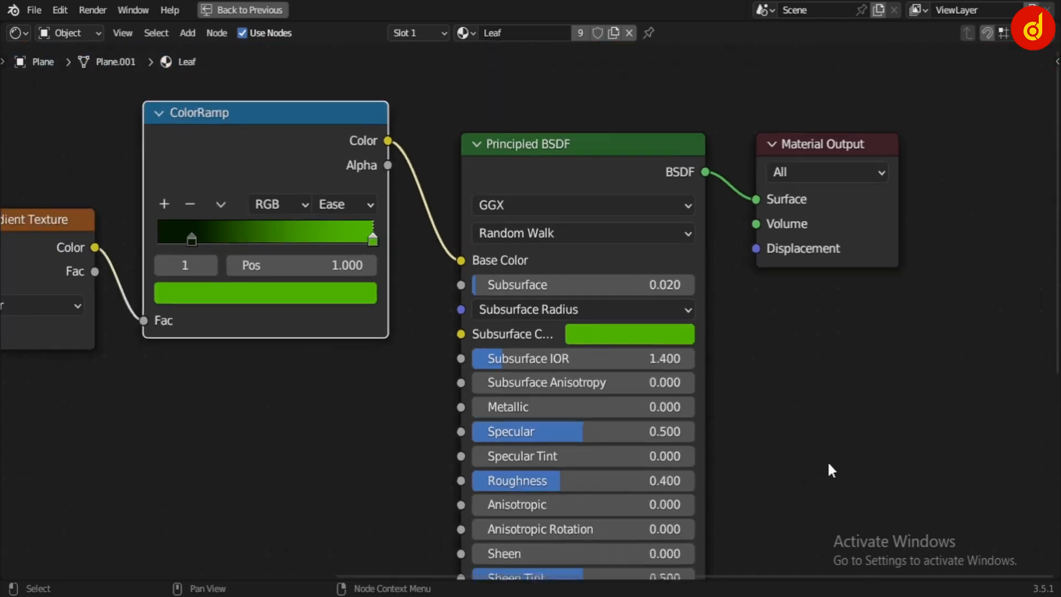
pyautogui.scroll(-3, 832, 470)
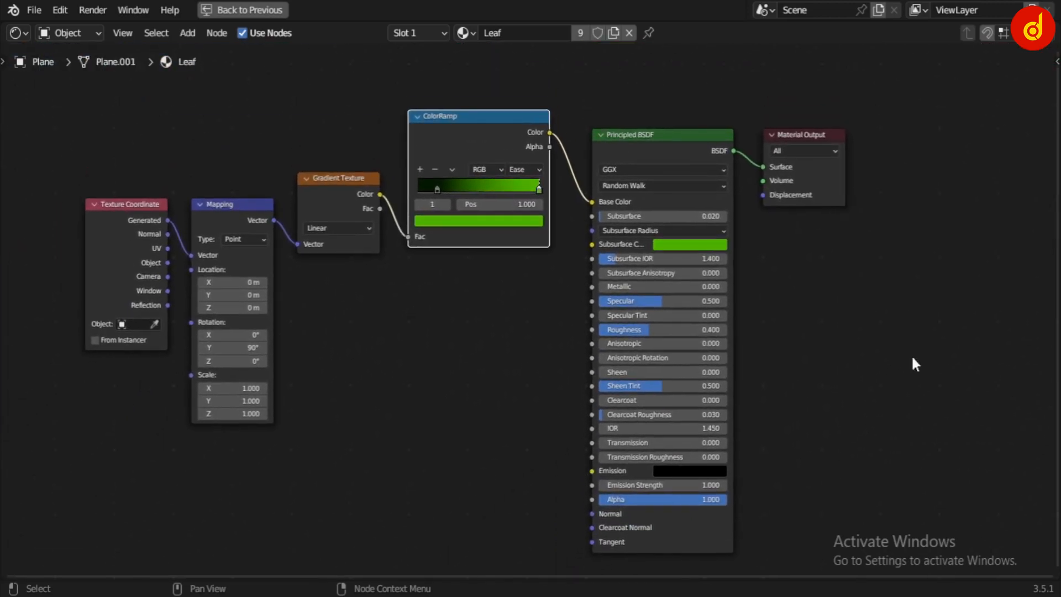
# Step: Restore the split layout and inspect the hex colour of the dark first stop in the Leaf material's ColorRamp
pyautogui.hotkey('ctrl', 'space')
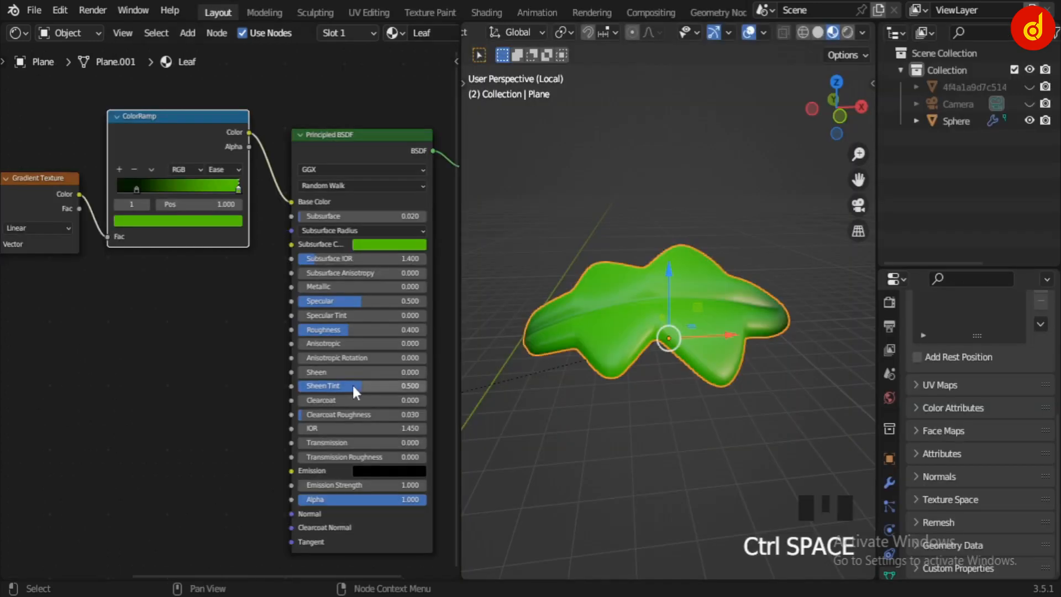
pyautogui.scroll(5, 190, 416)
pyautogui.scroll(2, 191, 409)
pyautogui.moveTo(190, 429); pyautogui.dragTo(240, 507, button='middle')
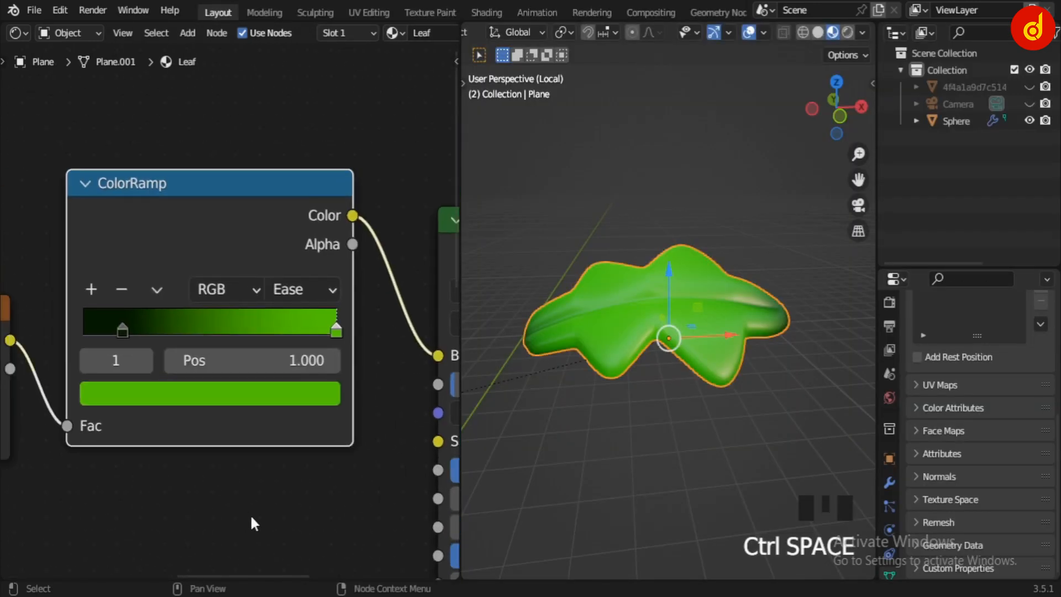
pyautogui.scroll(-1, 251, 517)
pyautogui.moveTo(266, 470); pyautogui.dragTo(277, 530, button='middle')
pyautogui.click(139, 388)
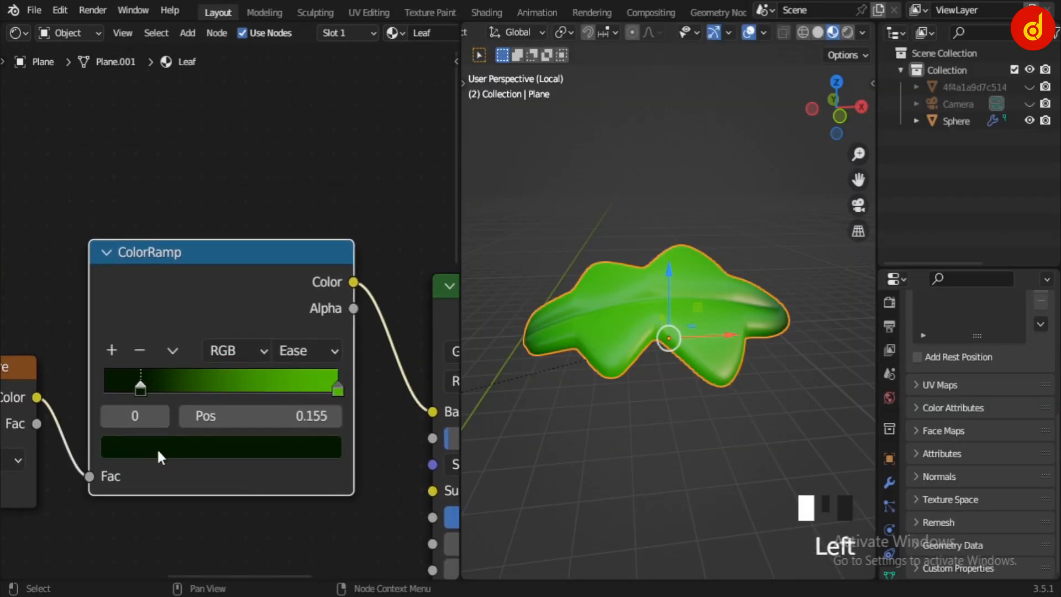
pyautogui.click(157, 447)
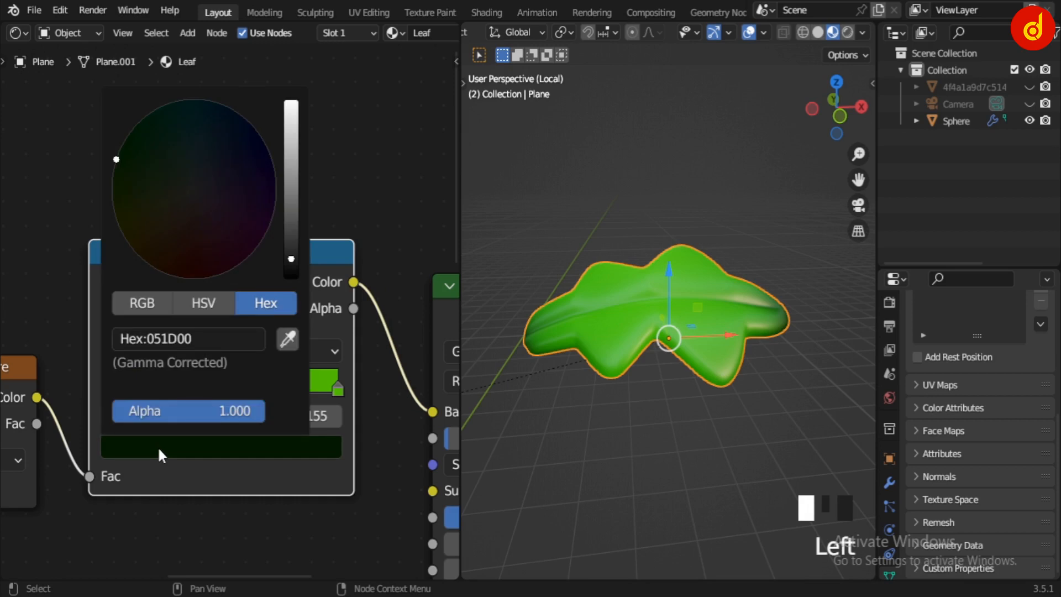
pyautogui.click(345, 499)
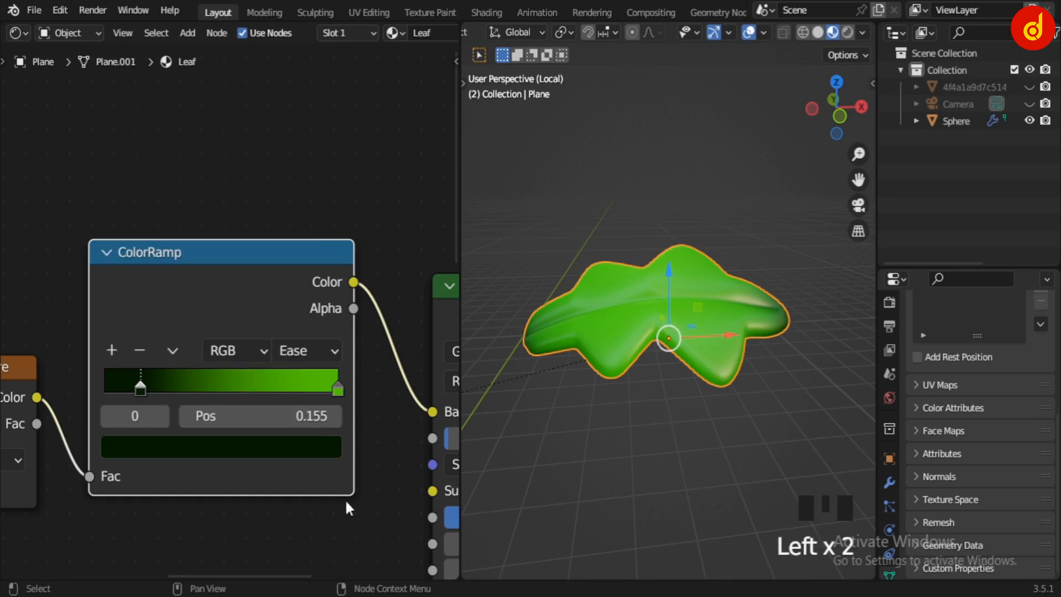
# Step: Inspect the hex colour of the green end stop in the Leaf material's ColorRamp
pyautogui.click(337, 390)
pyautogui.click(319, 449)
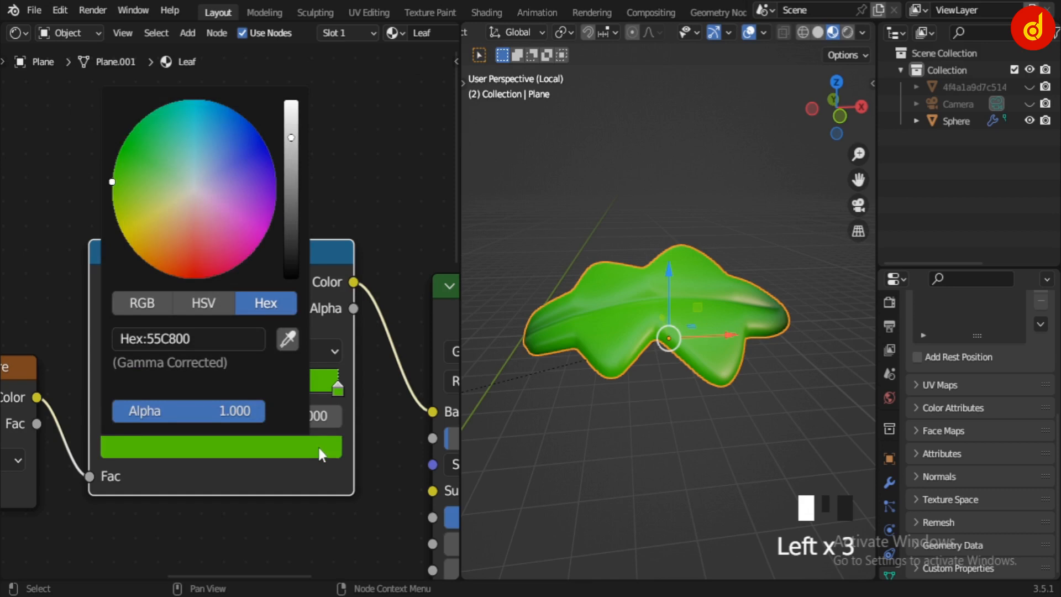
pyautogui.click(685, 472)
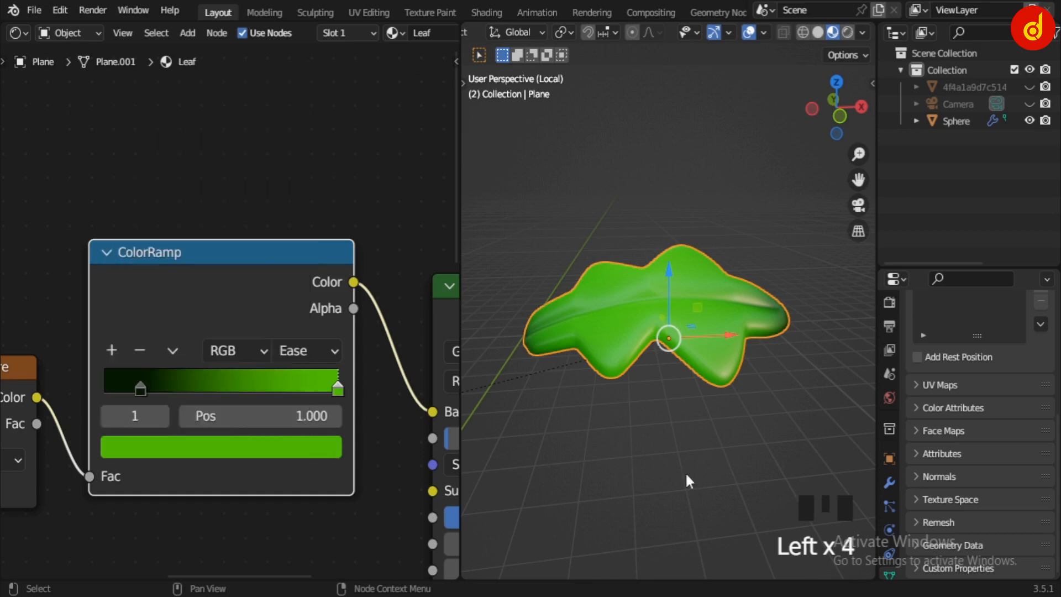
# Step: Deselect the leaf and leave local view to show the whole carrot
pyautogui.click(700, 440)
pyautogui.scroll(-5, 702, 414)
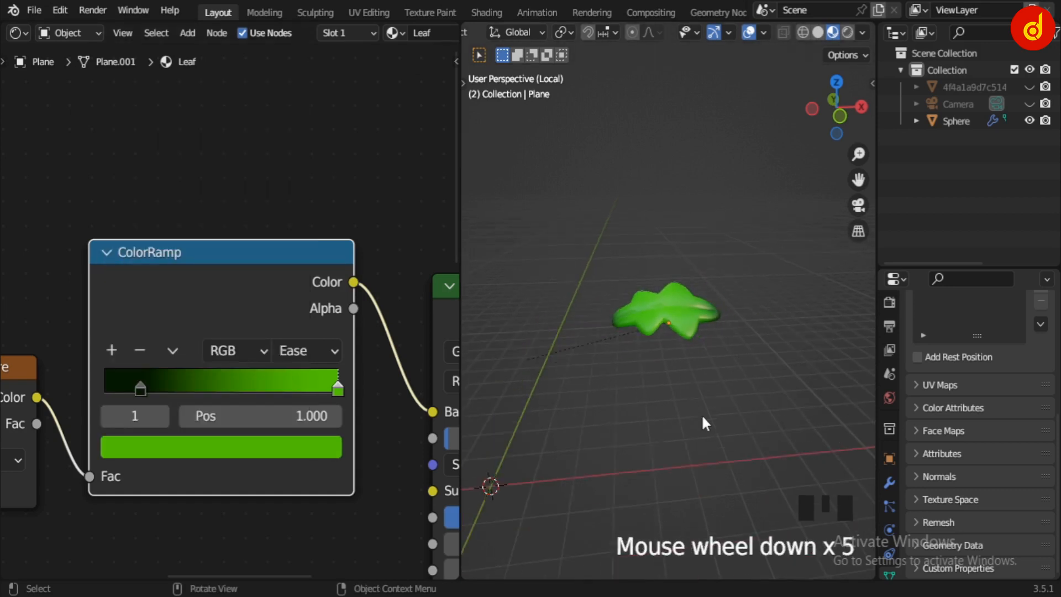
pyautogui.press('/')
pyautogui.scroll(-3, 592, 400)
pyautogui.moveTo(592, 401); pyautogui.dragTo(645, 390, button='middle')
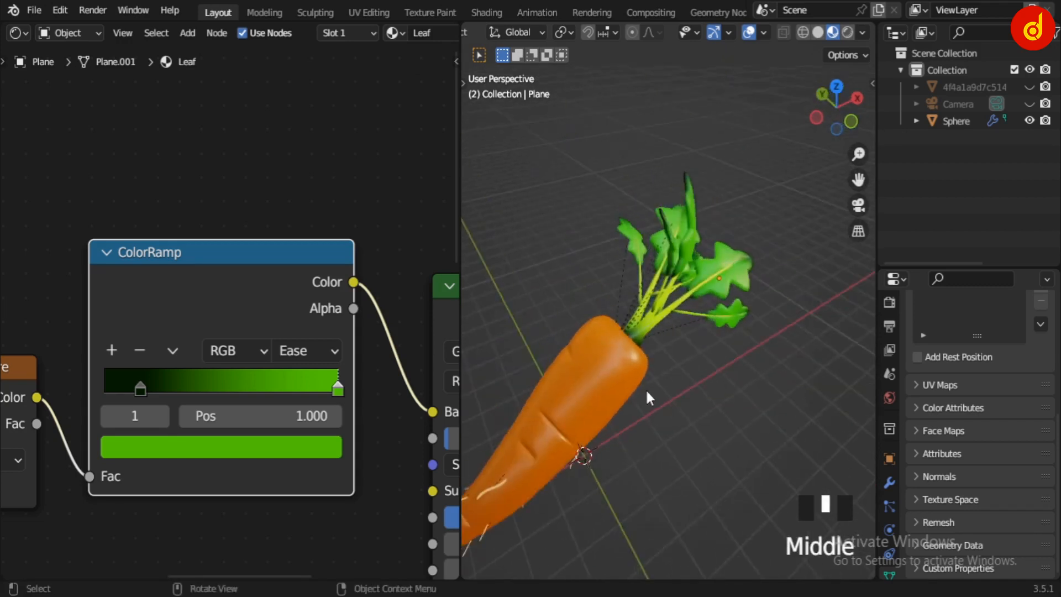
pyautogui.scroll(-2, 585, 434)
pyautogui.moveTo(585, 434); pyautogui.dragTo(614, 460, button='middle')
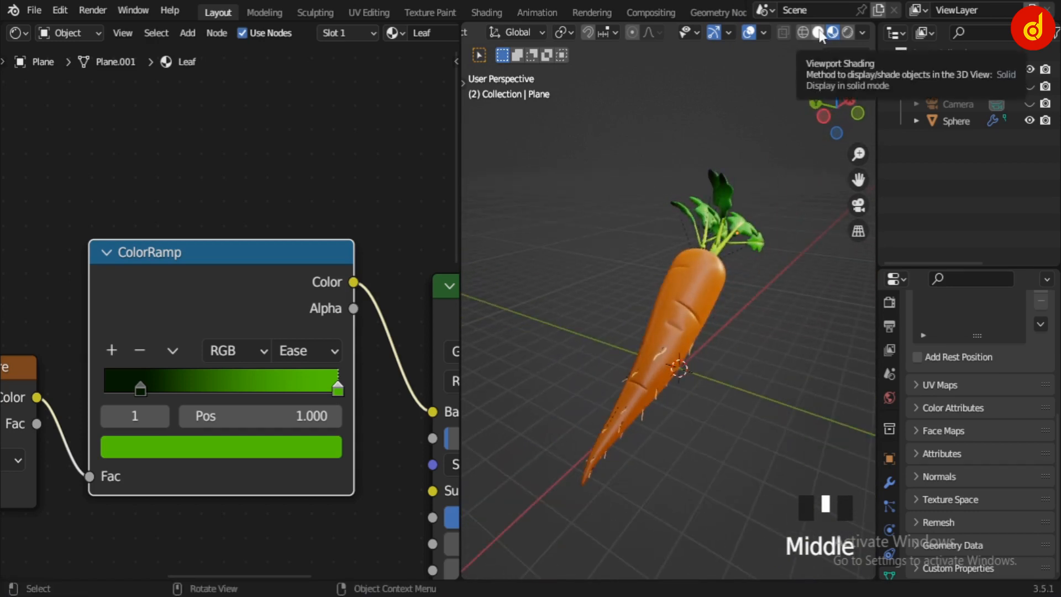
# Step: Unhide the background image plane, select it and frame it in the 3D view
pyautogui.click(1028, 87)
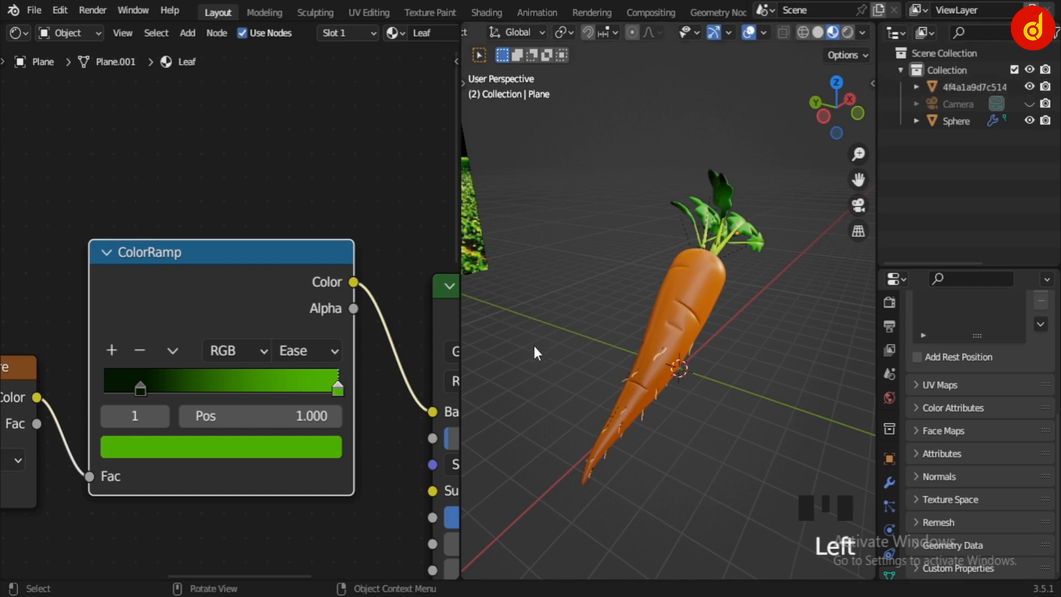
pyautogui.scroll(-10, 546, 324)
pyautogui.moveTo(532, 303); pyautogui.dragTo(635, 416, button='middle')
pyautogui.click(605, 224)
pyautogui.press('KP_Decimal')
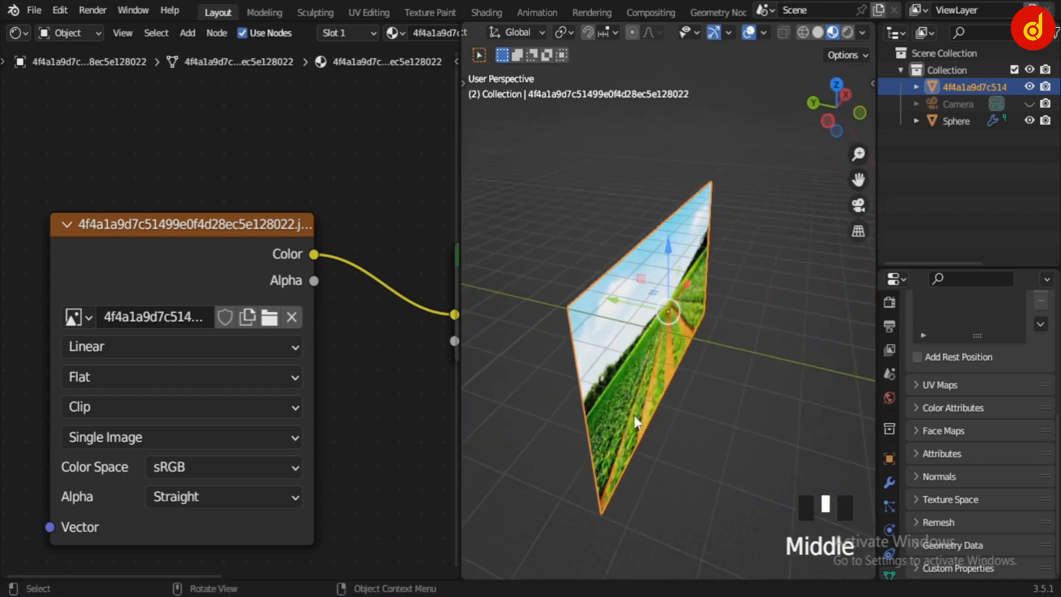
pyautogui.moveTo(607, 354); pyautogui.dragTo(641, 387, button='middle')
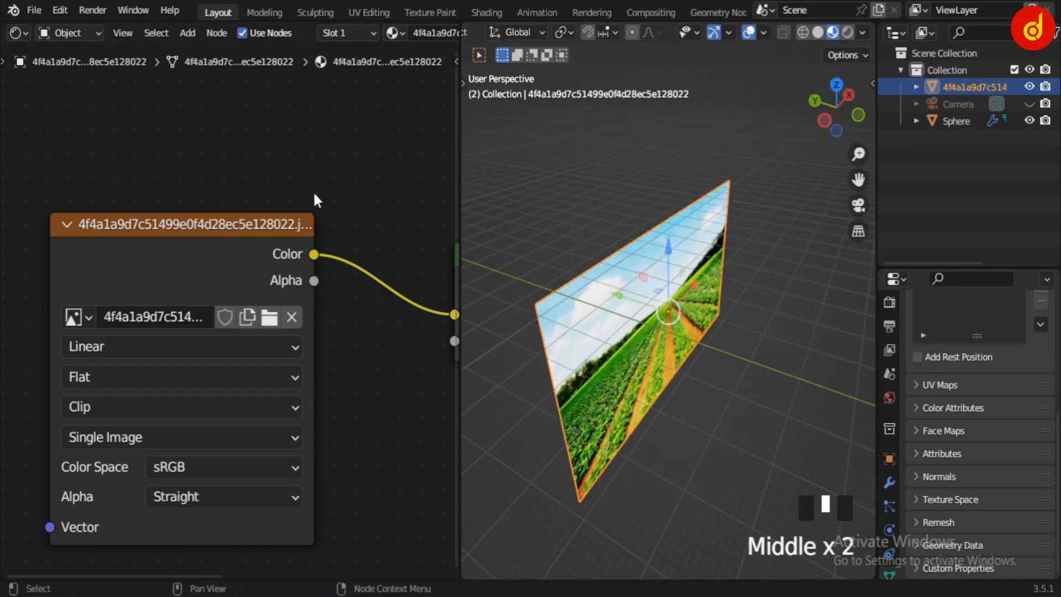
# Step: Maximize the shader editor and examine the background plane's nodes from Image Texture through Emission to Material Output
pyautogui.hotkey('ctrl', 'space')
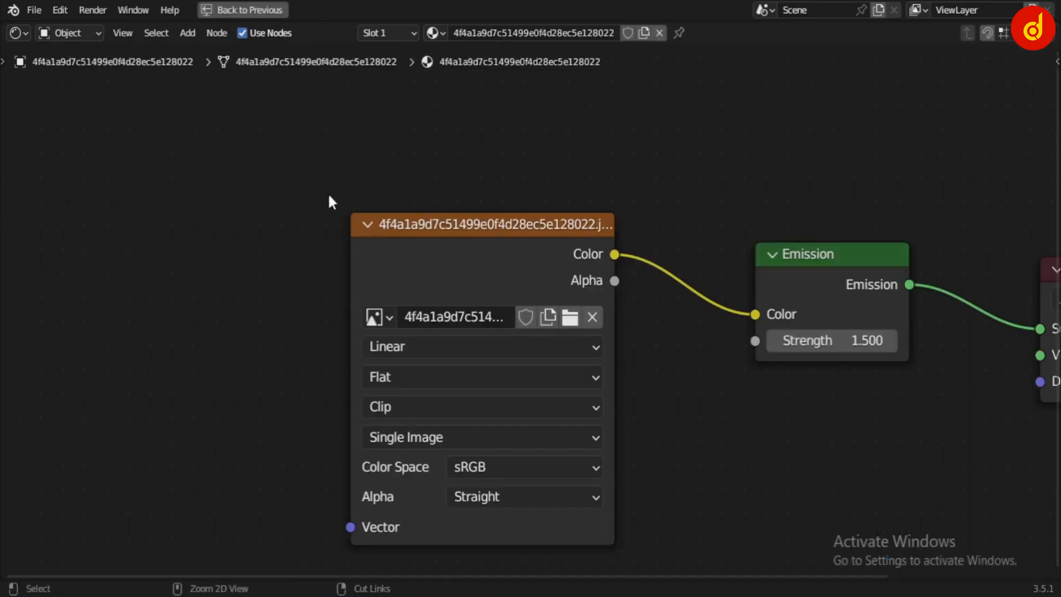
pyautogui.scroll(-5, 652, 332)
pyautogui.moveTo(799, 393); pyautogui.dragTo(639, 391, button='middle')
pyautogui.scroll(1, 640, 432)
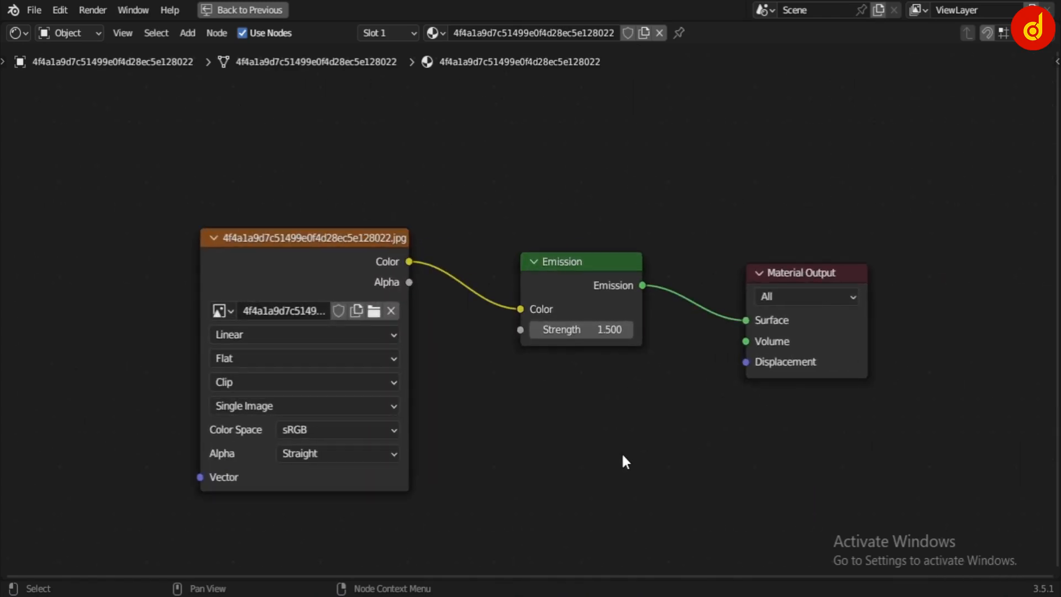
pyautogui.scroll(2, 623, 462)
pyautogui.moveTo(611, 435); pyautogui.dragTo(609, 440, button='middle')
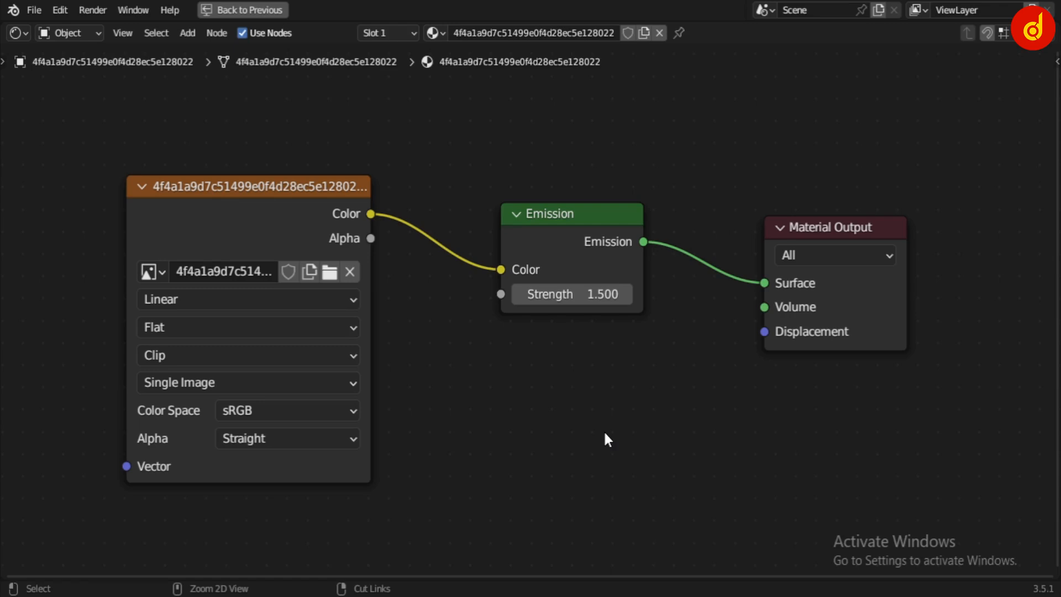
# Step: Restore the split layout, try an Emission Strength of 9.600 on the background plane and undo the change
pyautogui.hotkey('ctrl', 'space')
pyautogui.moveTo(605, 438); pyautogui.dragTo(741, 441, button='middle')
pyautogui.scroll(1, 267, 335)
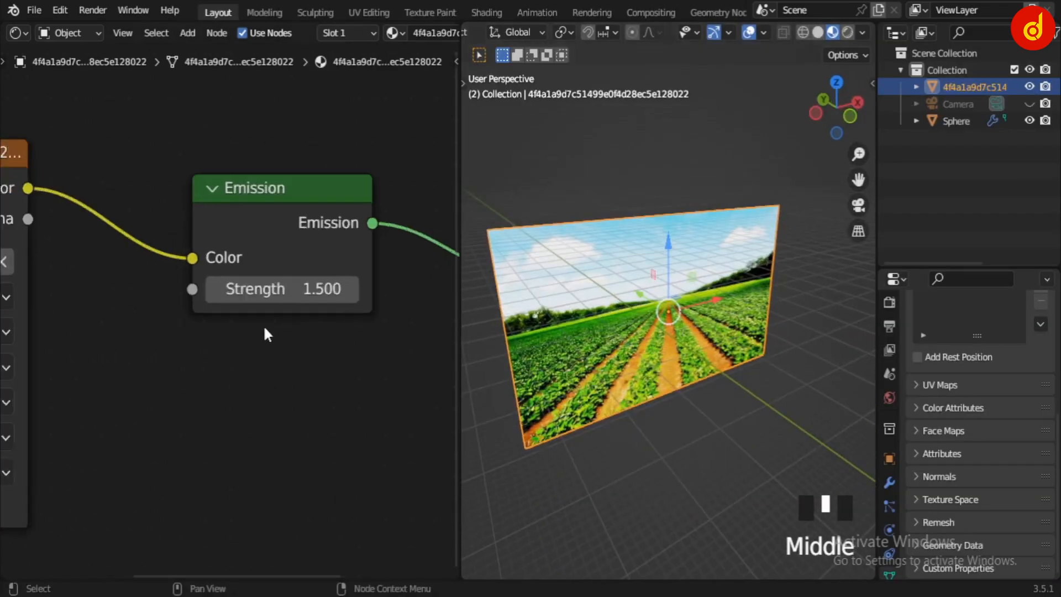
pyautogui.scroll(3, 283, 334)
pyautogui.moveTo(293, 333); pyautogui.dragTo(222, 417, button='middle')
pyautogui.moveTo(220, 362); pyautogui.dragTo(260, 362)
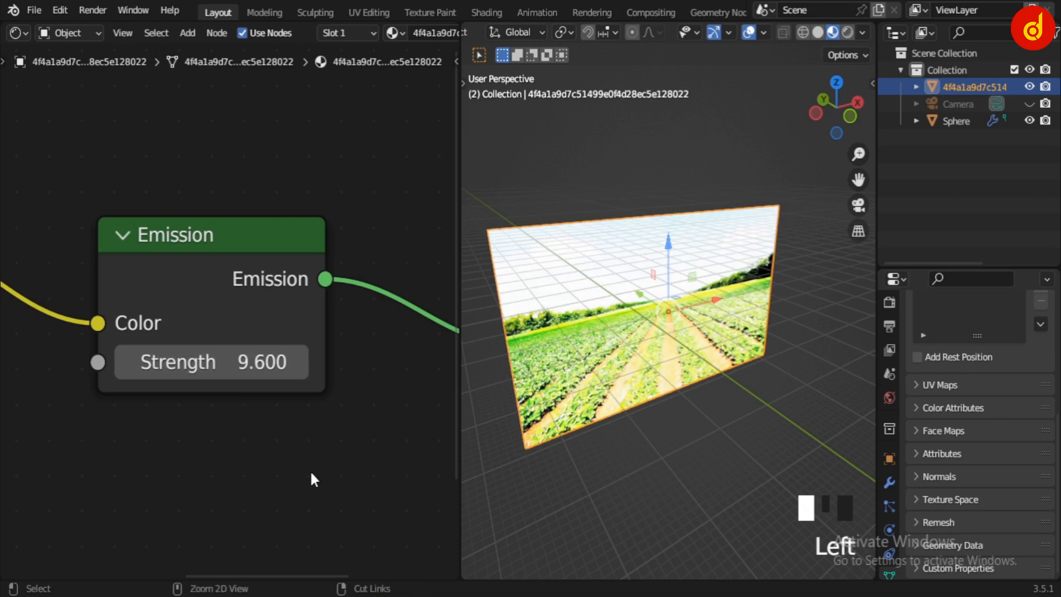
pyautogui.hotkey('ctrl', 'z')
# Step: View the background plane in Solid shading, then return to Material Preview
pyautogui.click(818, 32)
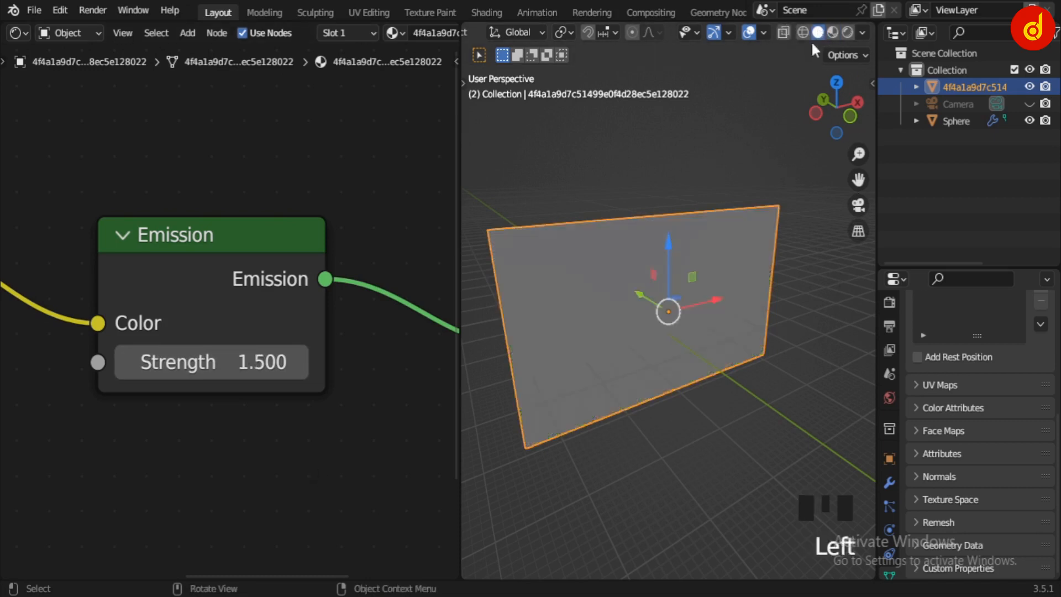
pyautogui.scroll(-2, 602, 441)
pyautogui.moveTo(602, 441); pyautogui.dragTo(794, 62, button='middle')
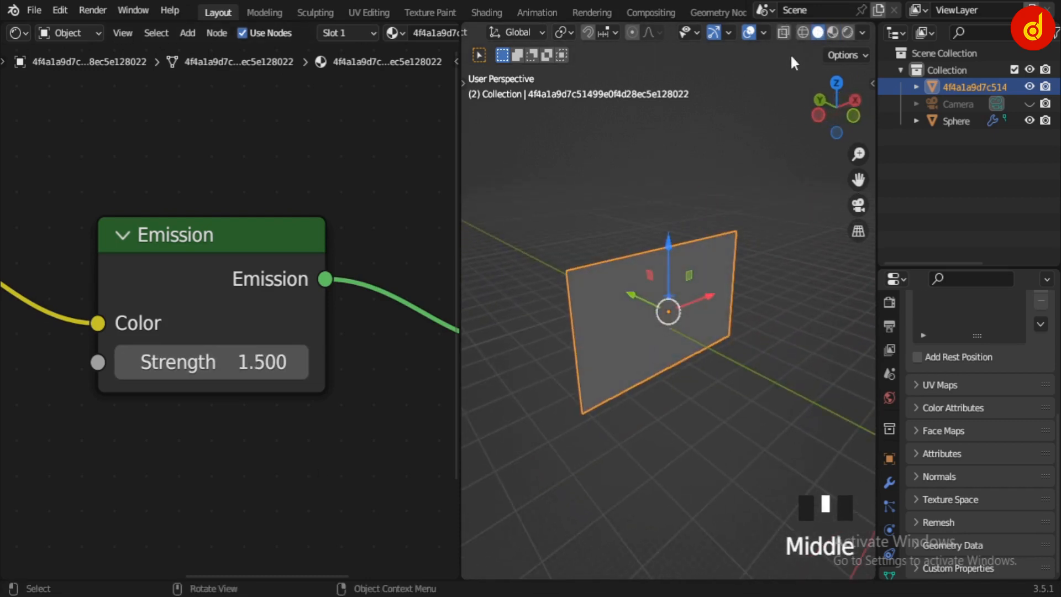
pyautogui.click(834, 32)
# Step: Unhide the camera and select it in front of the carrot
pyautogui.scroll(-5, 752, 330)
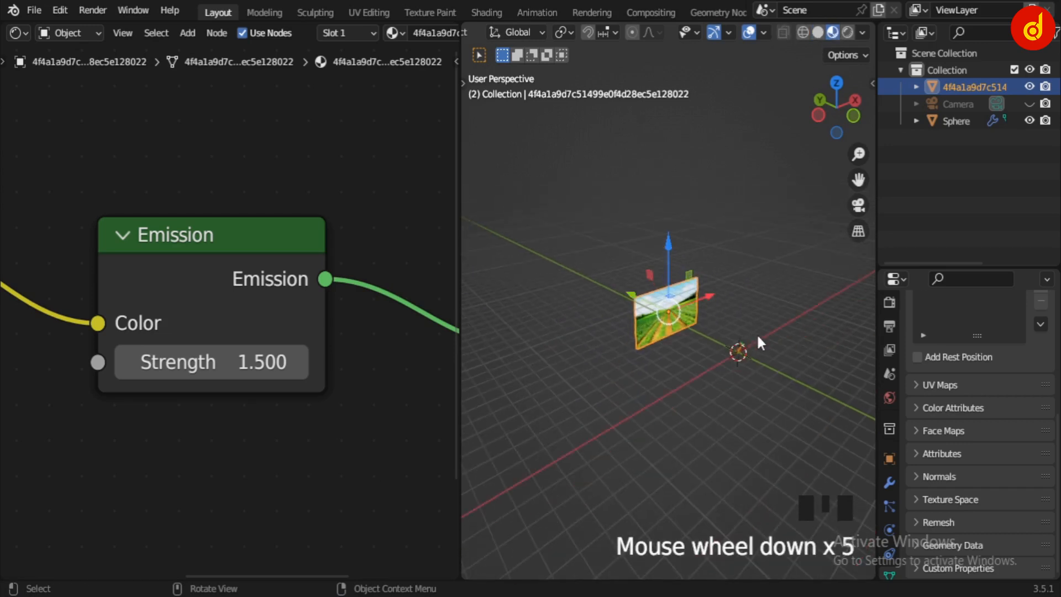
pyautogui.keyDown('shift'); pyautogui.moveTo(757, 334); pyautogui.dragTo(671, 337, button='middle'); pyautogui.keyUp('shift')
pyautogui.scroll(2, 672, 341)
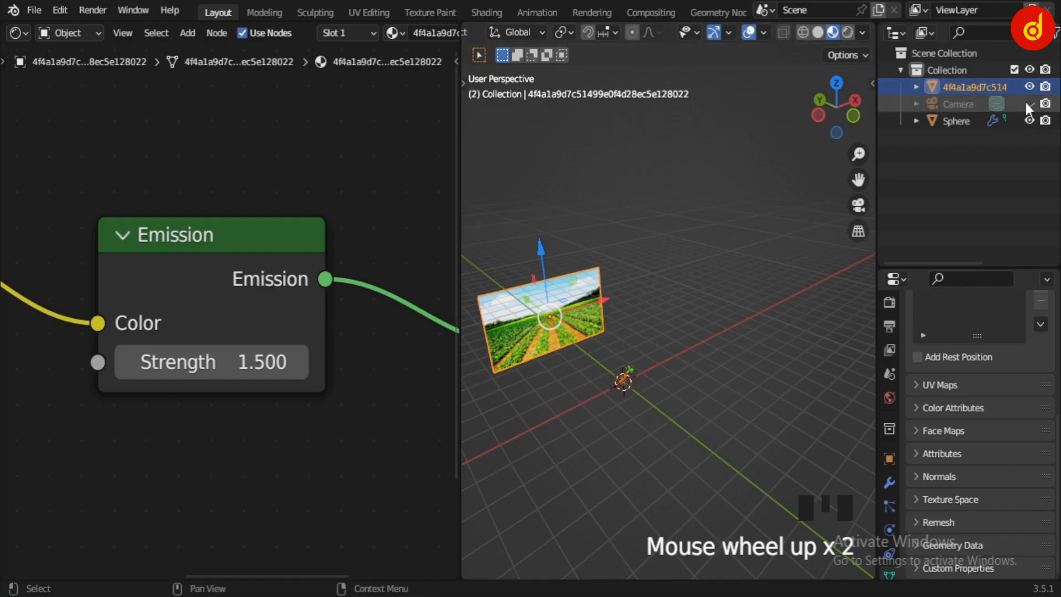
pyautogui.click(1029, 103)
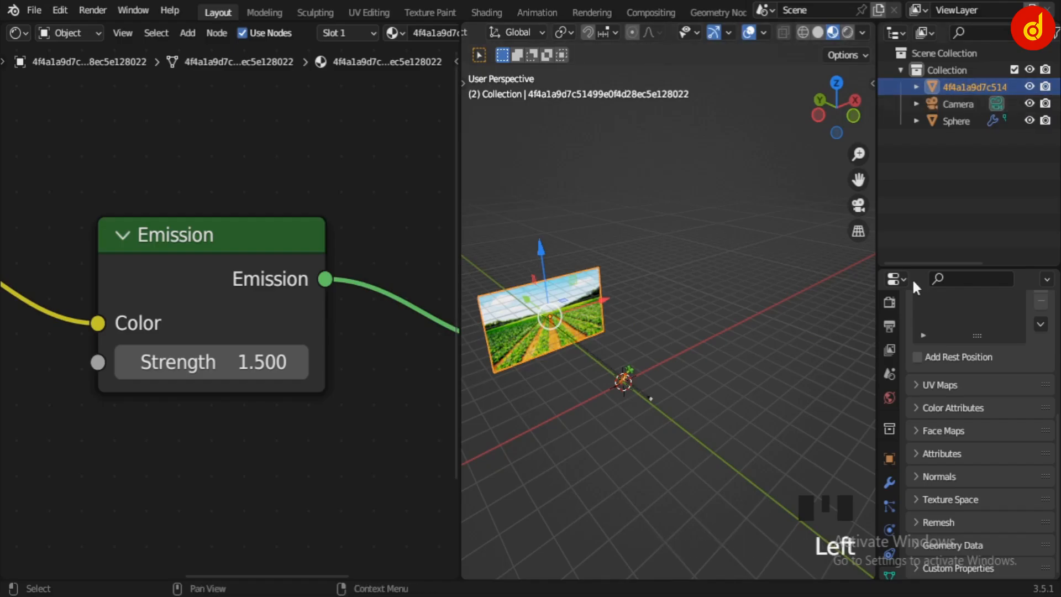
pyautogui.scroll(6, 657, 414)
pyautogui.keyDown('shift'); pyautogui.moveTo(665, 434); pyautogui.dragTo(718, 345, button='middle'); pyautogui.keyUp('shift')
pyautogui.click(761, 310)
pyautogui.scroll(-2, 762, 311)
pyautogui.scroll(2, 725, 435)
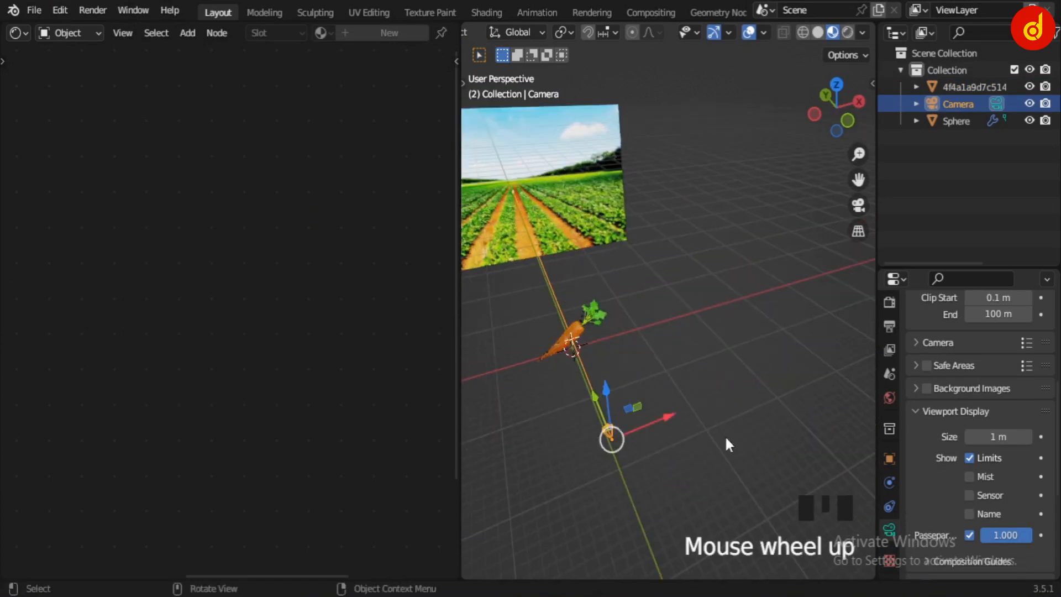
pyautogui.keyDown('shift'); pyautogui.scroll(2, 784, 380); pyautogui.keyUp('shift')
pyautogui.scroll(2, 758, 318)
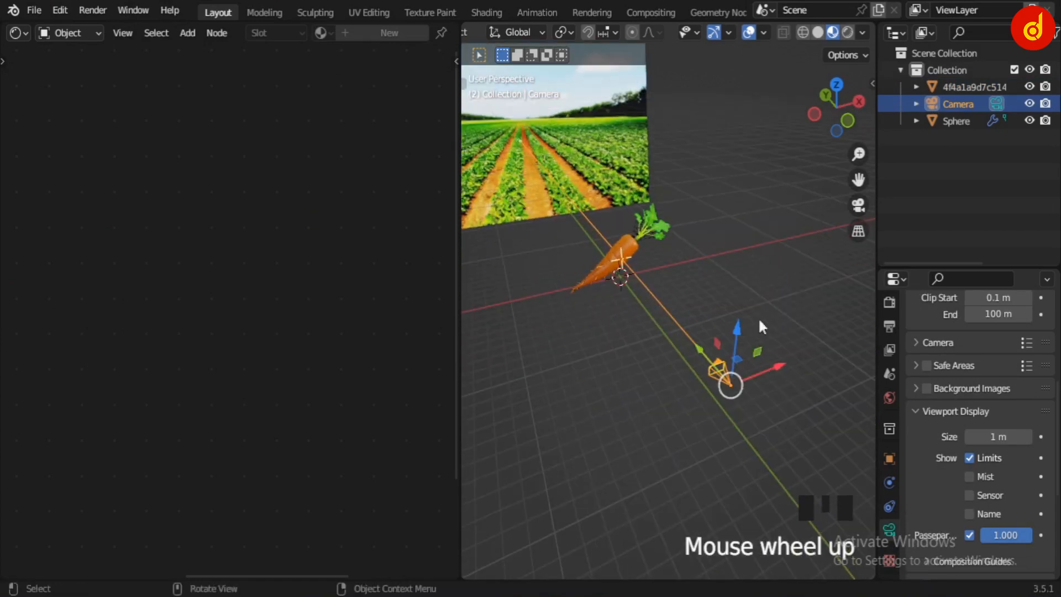
# Step: Change the shader editor area to a 3D Viewport and enlarge the Properties editor to show the camera's lens settings
pyautogui.click(13, 34)
pyautogui.click(42, 82)
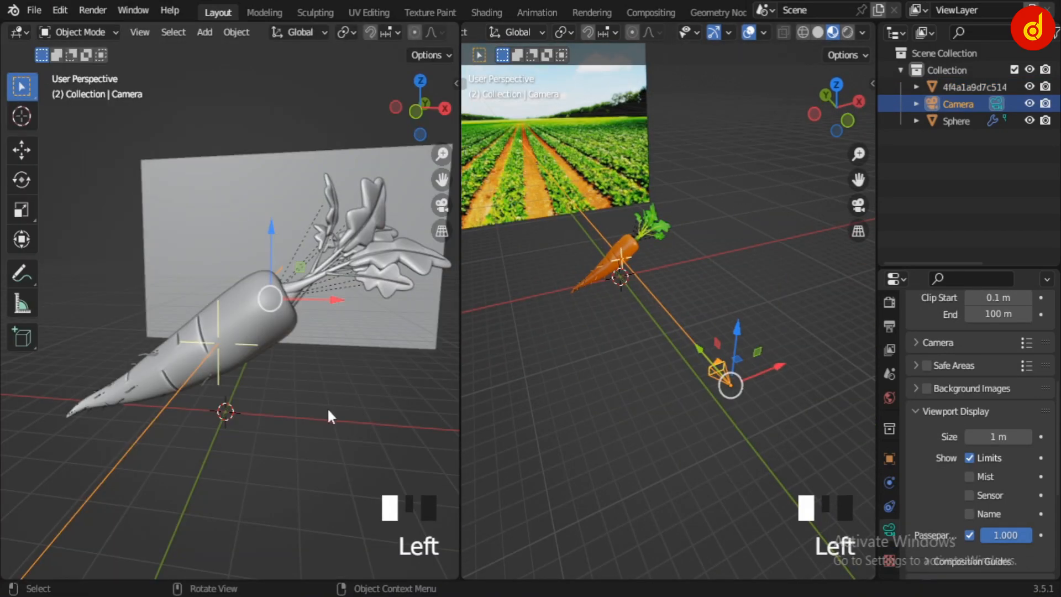
pyautogui.scroll(-4, 250, 410)
pyautogui.moveTo(250, 410); pyautogui.dragTo(288, 429, button='middle')
pyautogui.scroll(-5, 297, 462)
pyautogui.moveTo(929, 269); pyautogui.dragTo(930, 149)
pyautogui.scroll(6, 932, 214)
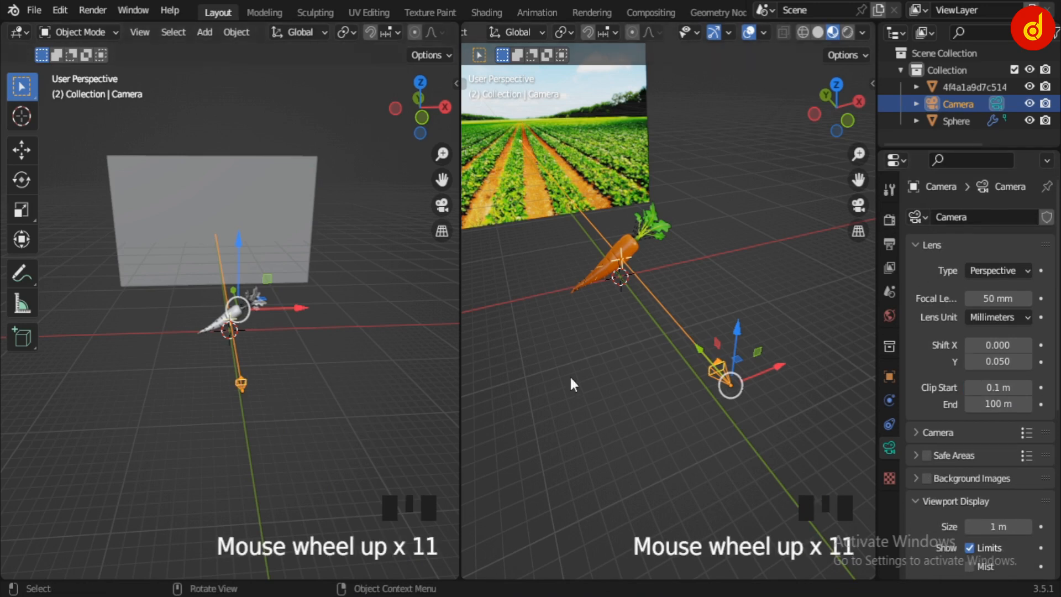
# Step: Look through the camera and try a Passepartout value of 5 in its Viewport Display settings
pyautogui.press('KP_0')
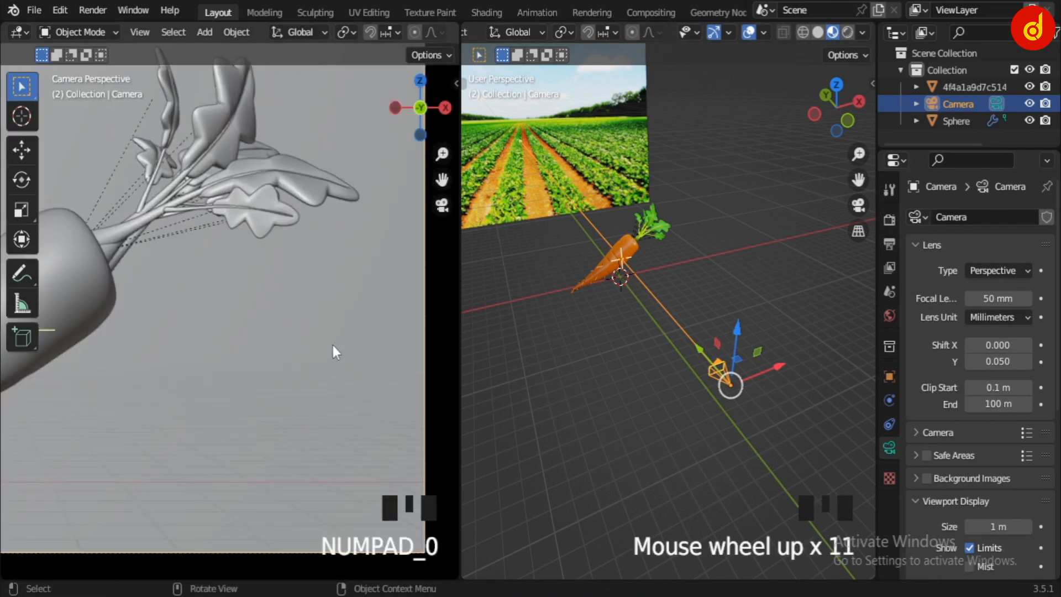
pyautogui.scroll(-5, 1010, 473)
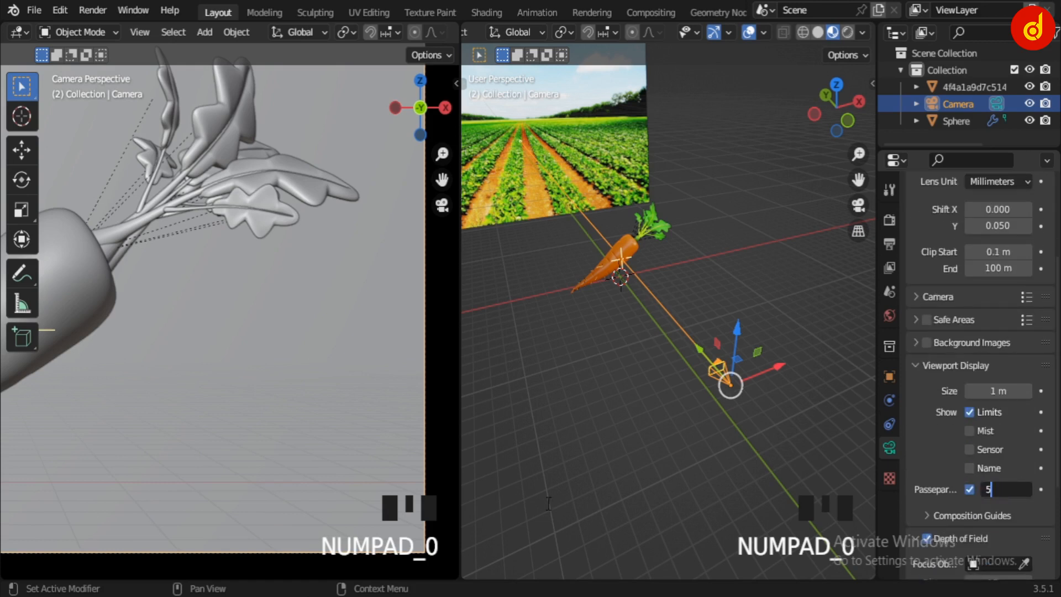
pyautogui.press('Return')
pyautogui.scroll(-4, 301, 382)
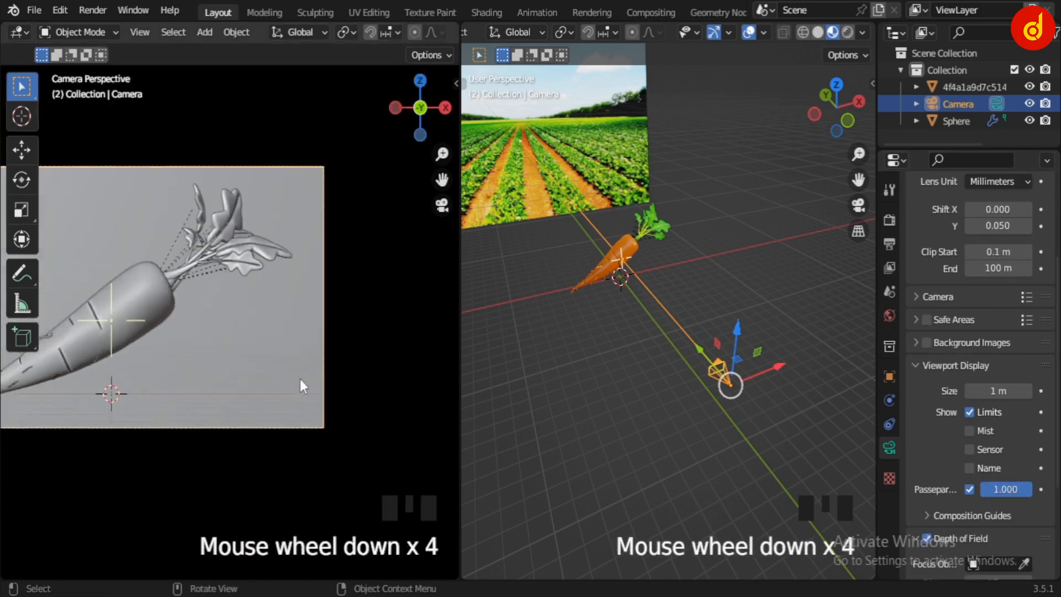
# Step: Leave the camera view and set the camera's Passepartout to 0.5
pyautogui.moveTo(302, 381); pyautogui.dragTo(315, 407, button='middle')
pyautogui.scroll(-5, 315, 407)
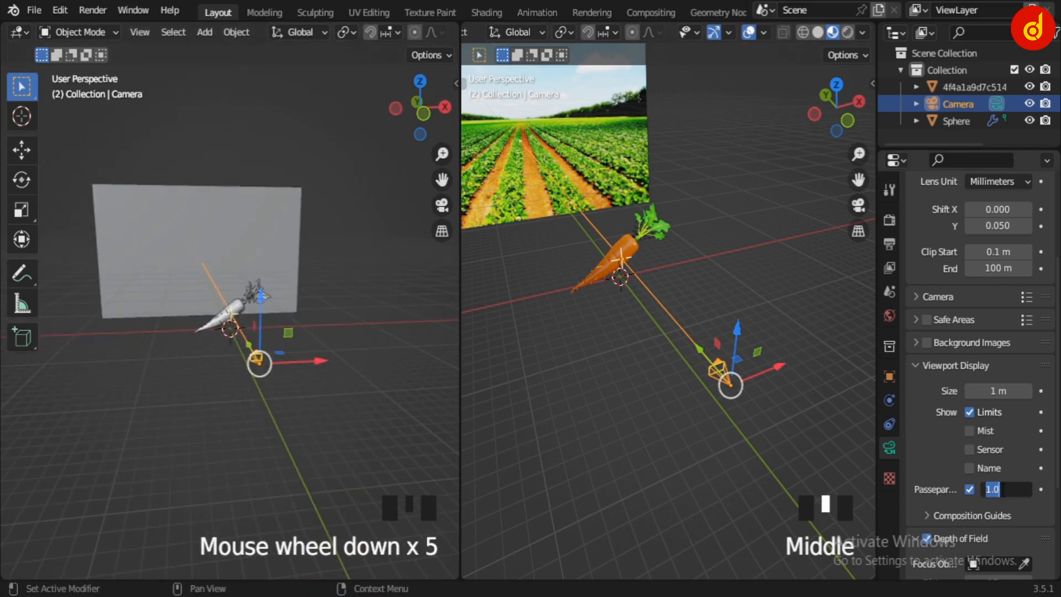
pyautogui.press('Return')
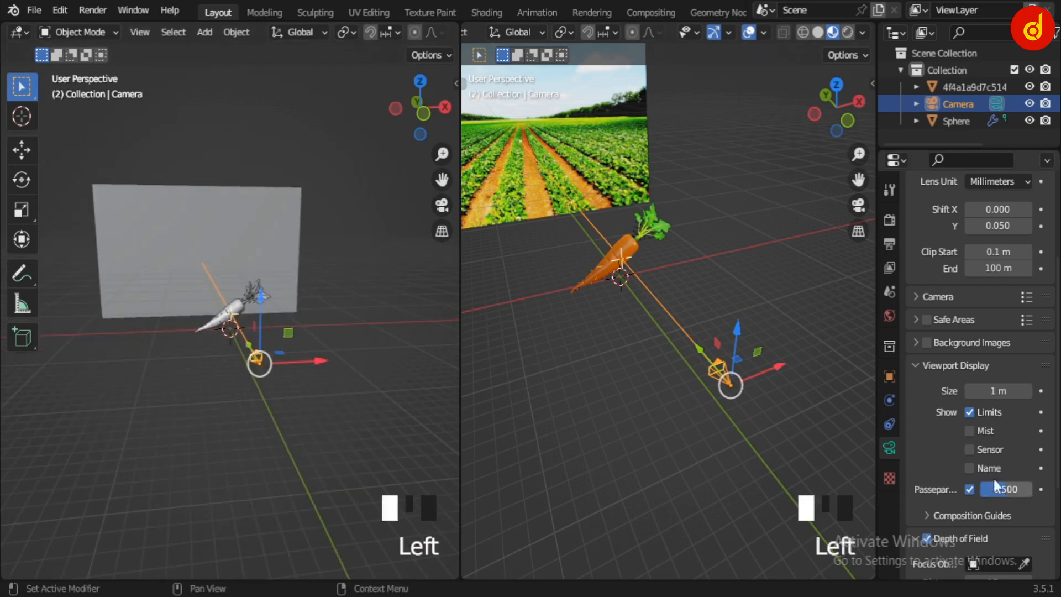
# Step: Look through the camera again and fit its whole frame in the view to check the carrot's composition
pyautogui.moveTo(270, 346); pyautogui.dragTo(285, 370, button='middle')
pyautogui.press('KP_0')
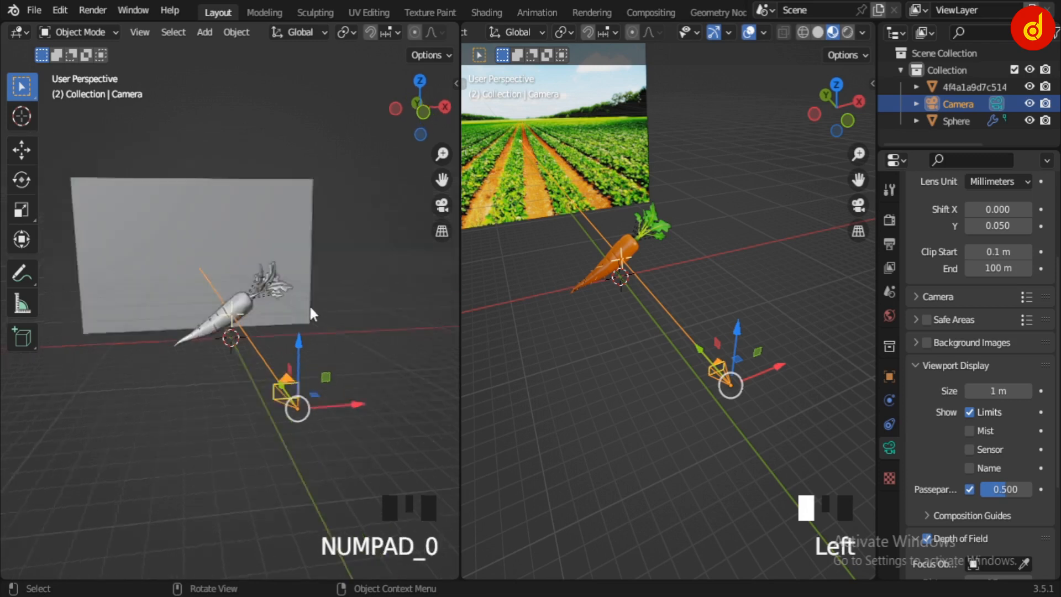
pyautogui.press('Home')
pyautogui.scroll(-3, 322, 296)
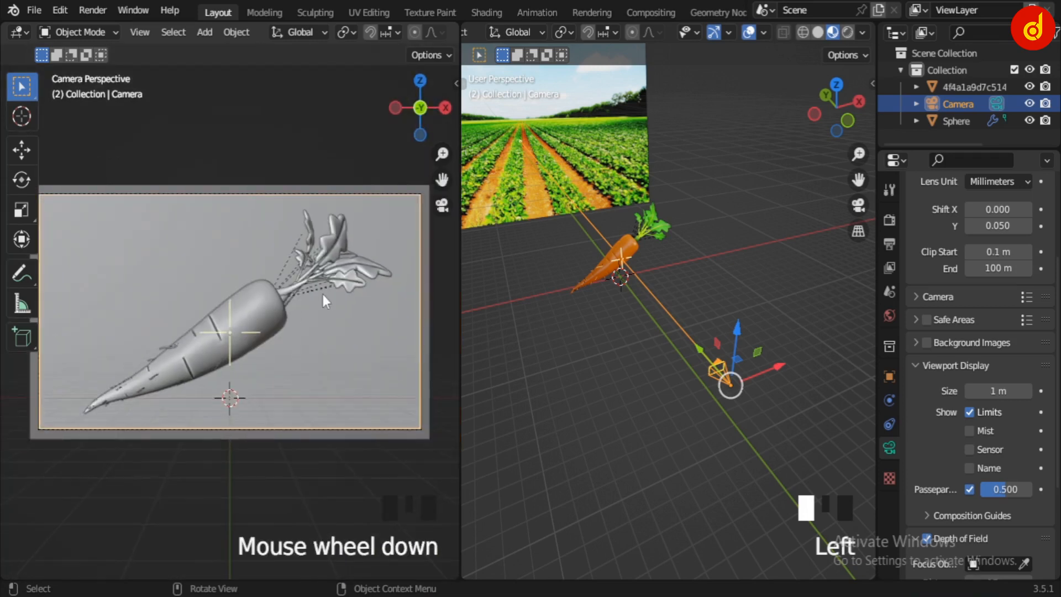
pyautogui.scroll(1, 323, 295)
pyautogui.scroll(1, 326, 300)
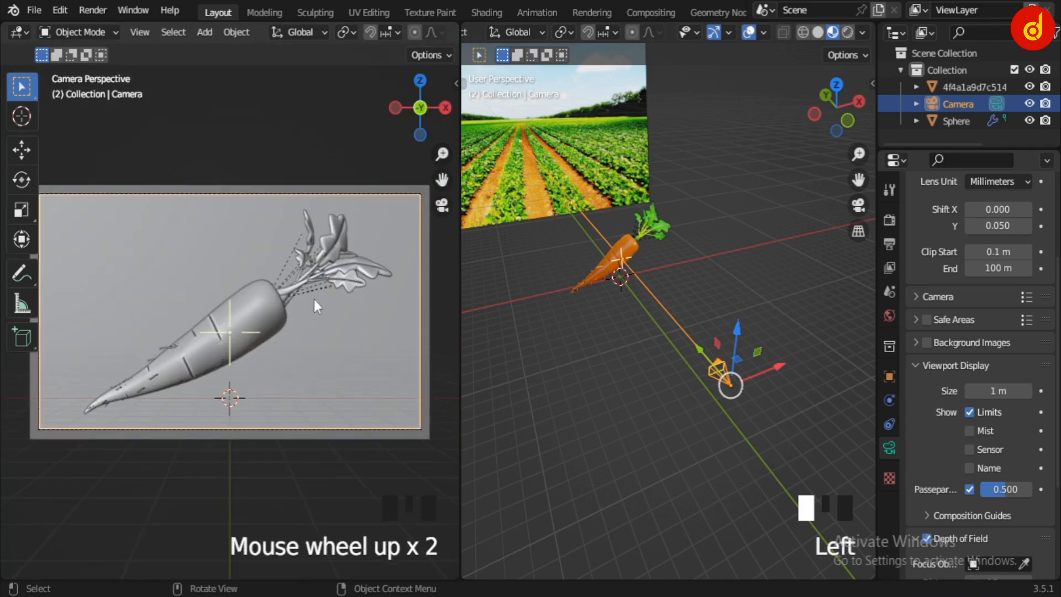
# Step: Turn off the camera's Depth of Field and look through the camera at the sharp carrot and background in the coloured viewport
pyautogui.scroll(-4, 627, 319)
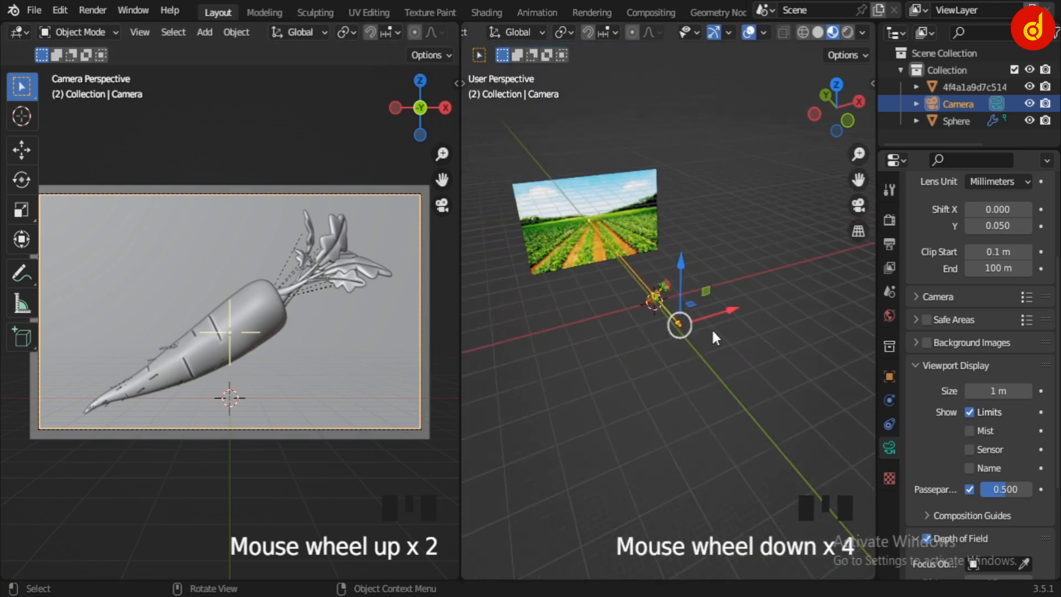
pyautogui.press('KP_0')
pyautogui.scroll(-9, 710, 319)
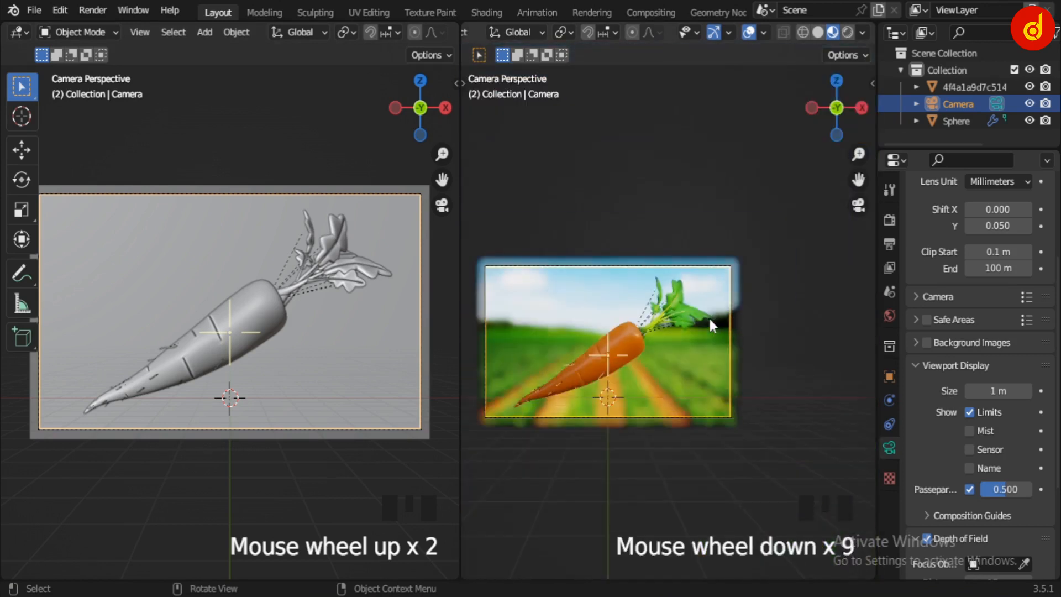
pyautogui.moveTo(679, 330); pyautogui.dragTo(719, 360, button='middle')
pyautogui.scroll(-4, 719, 360)
pyautogui.scroll(-3, 951, 402)
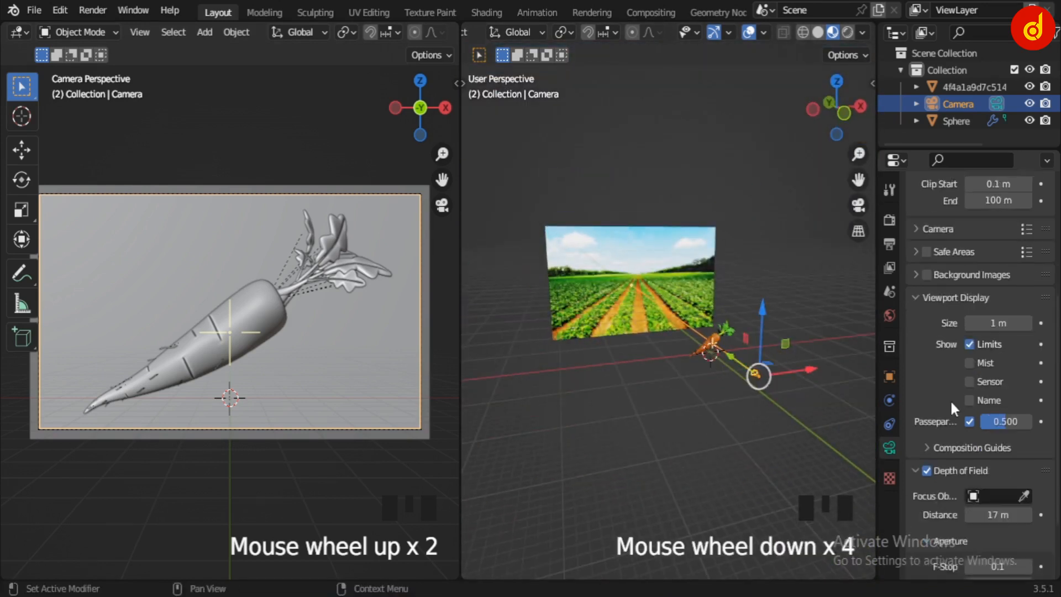
pyautogui.scroll(-1, 950, 399)
pyautogui.click(924, 402)
pyautogui.press('KP_0')
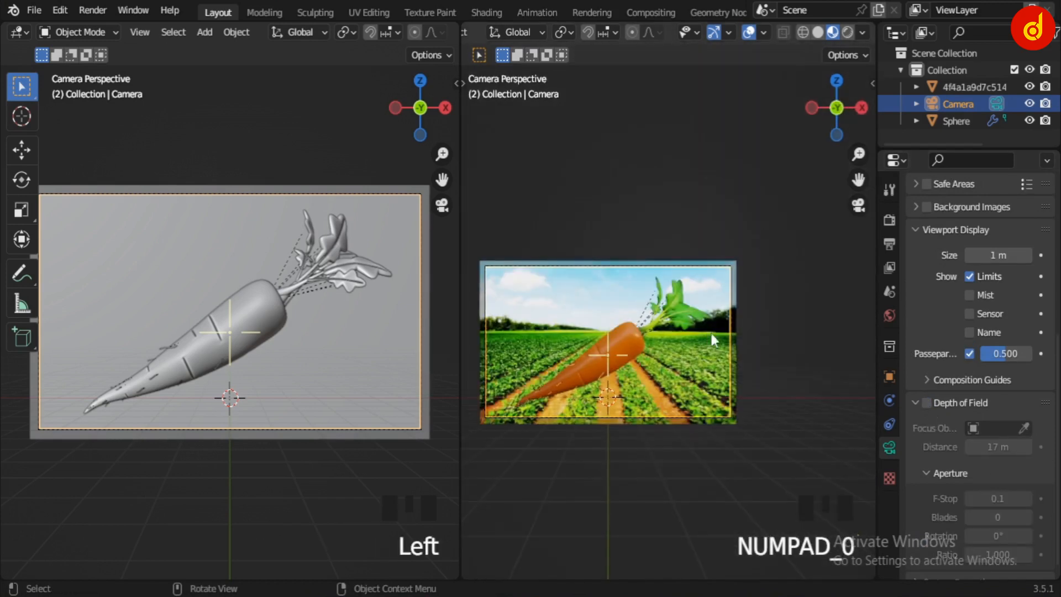
pyautogui.keyDown('shift'); pyautogui.moveTo(644, 360); pyautogui.dragTo(708, 307, button='middle'); pyautogui.keyUp('shift')
pyautogui.scroll(2, 685, 314)
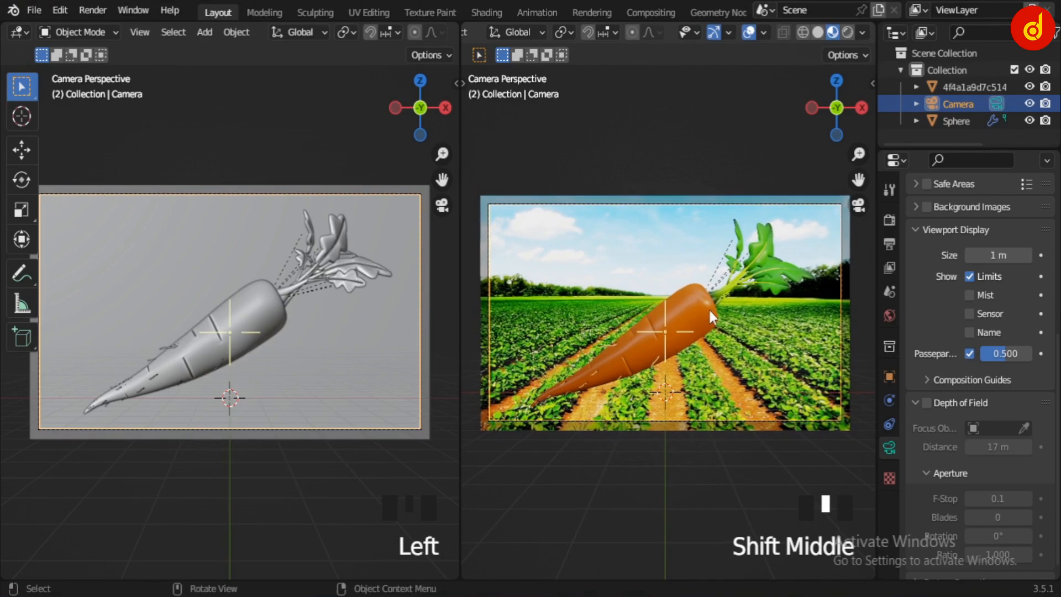
# Step: Review the camera's lens and viewport display settings, and inspect the carrot's leaves up close in the solid camera view
pyautogui.scroll(10, 982, 267)
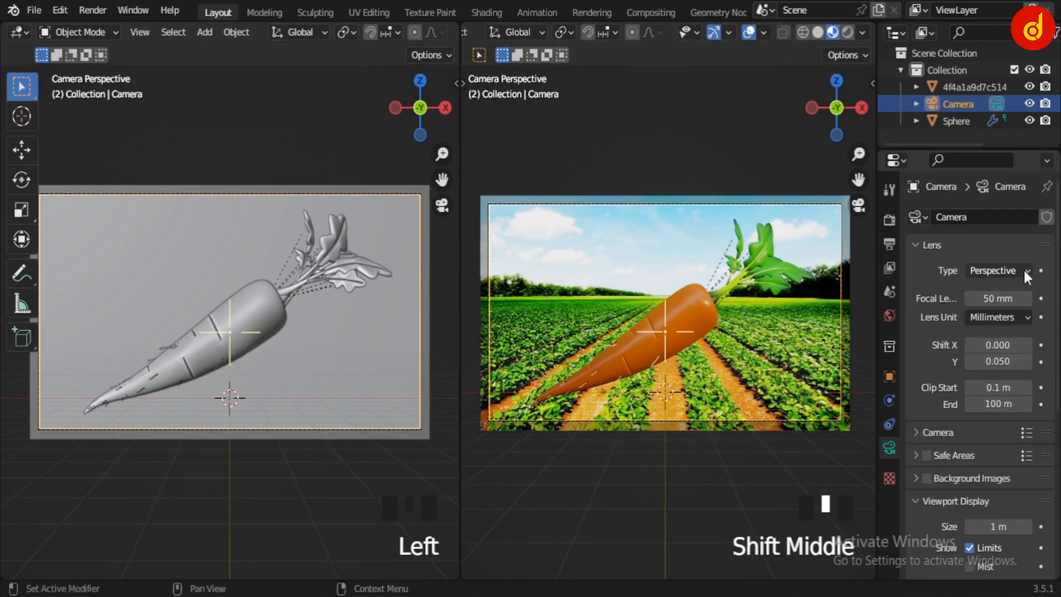
pyautogui.scroll(-5, 973, 454)
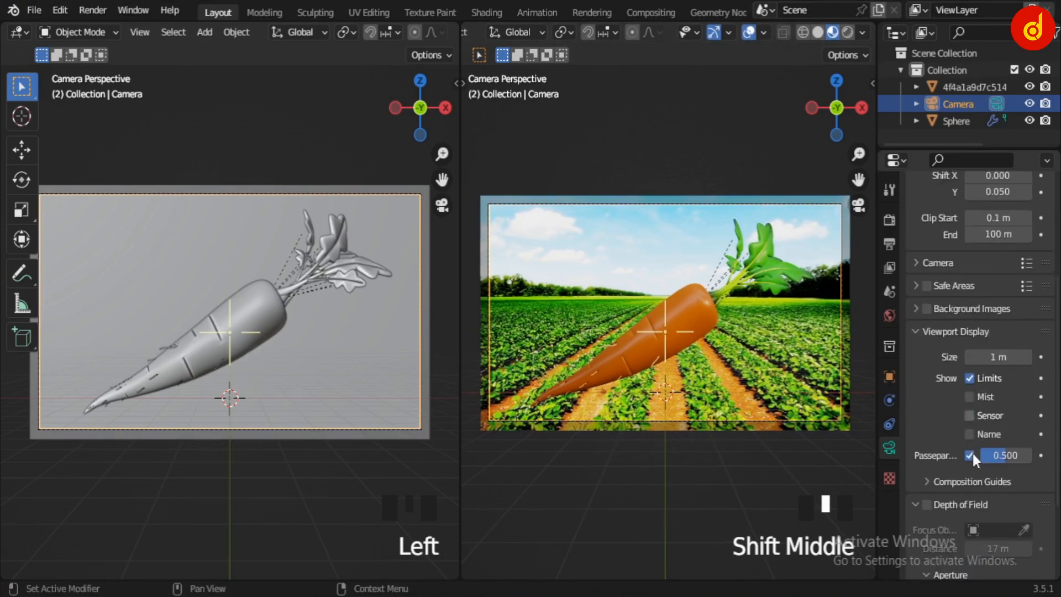
pyautogui.scroll(4, 266, 380)
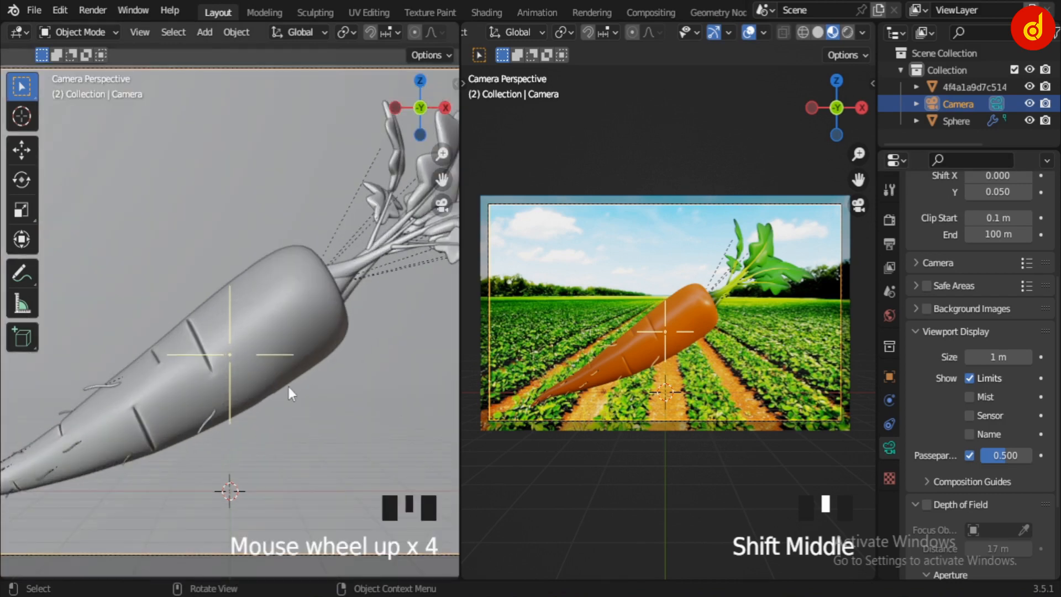
pyautogui.moveTo(287, 384); pyautogui.dragTo(310, 340, button='middle')
pyautogui.press('KP_0')
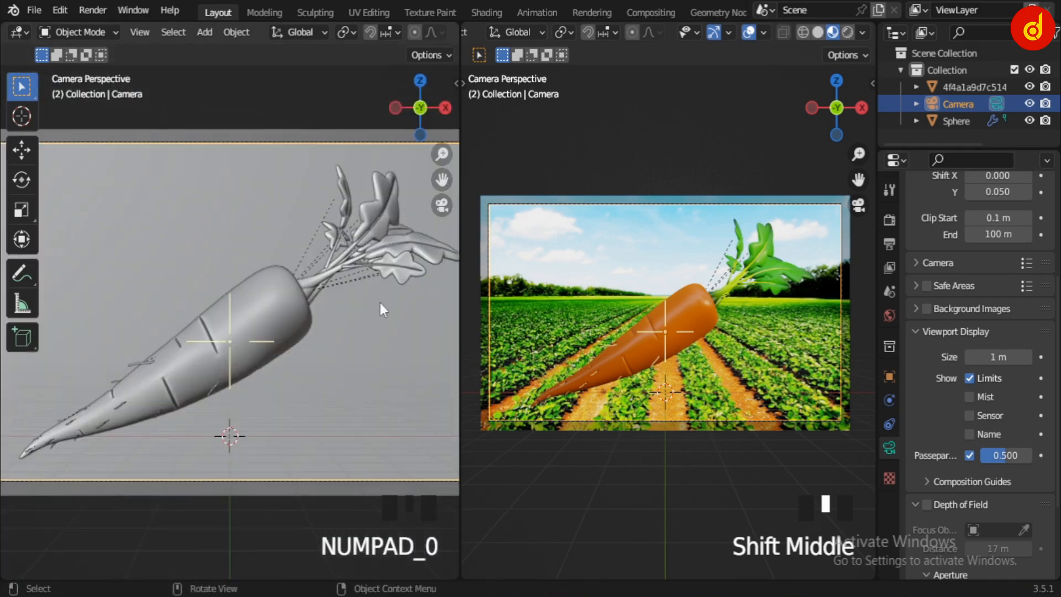
pyautogui.keyDown('shift'); pyautogui.moveTo(379, 303); pyautogui.dragTo(310, 349, button='middle'); pyautogui.keyUp('shift')
pyautogui.scroll(2, 337, 302)
pyautogui.keyDown('shift'); pyautogui.moveTo(337, 301); pyautogui.dragTo(284, 313, button='middle'); pyautogui.keyUp('shift')
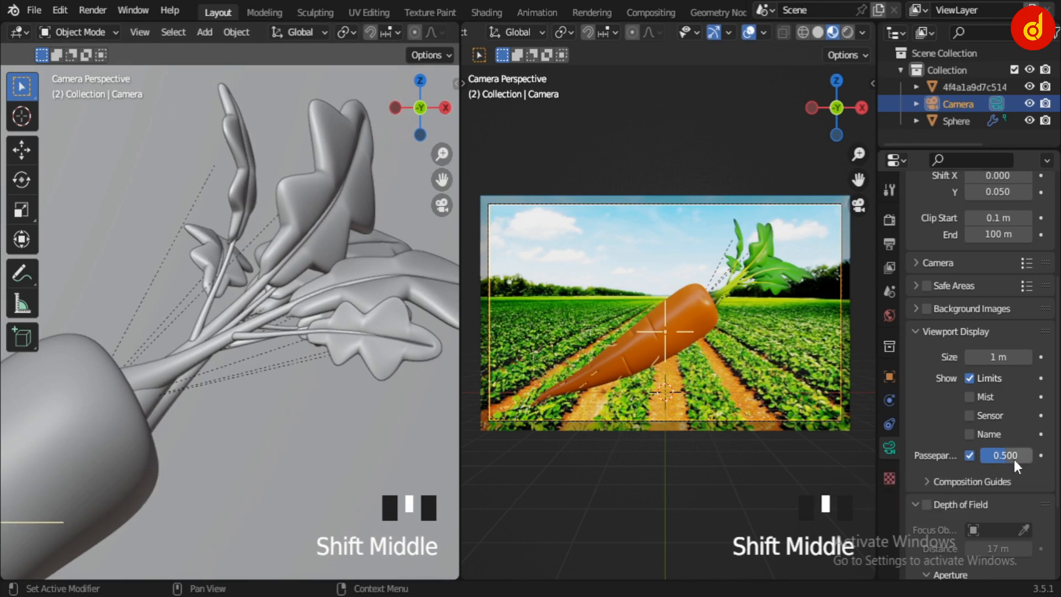
# Step: Enable Depth of Field in the solid viewport's shading options and turn on the camera's Depth of Field
pyautogui.scroll(-3, 917, 443)
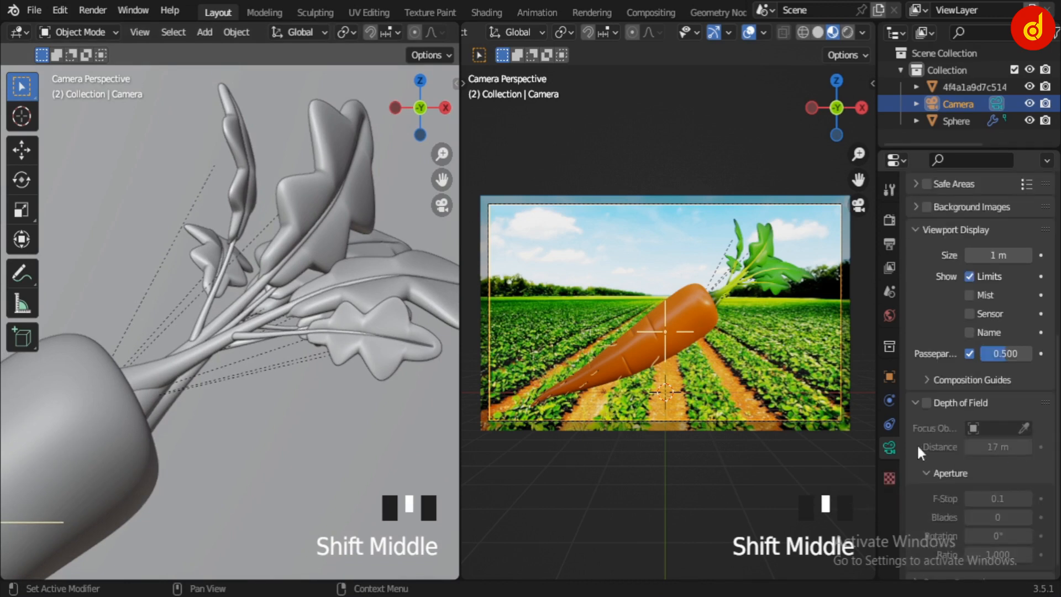
pyautogui.click(926, 401)
pyautogui.click(926, 402)
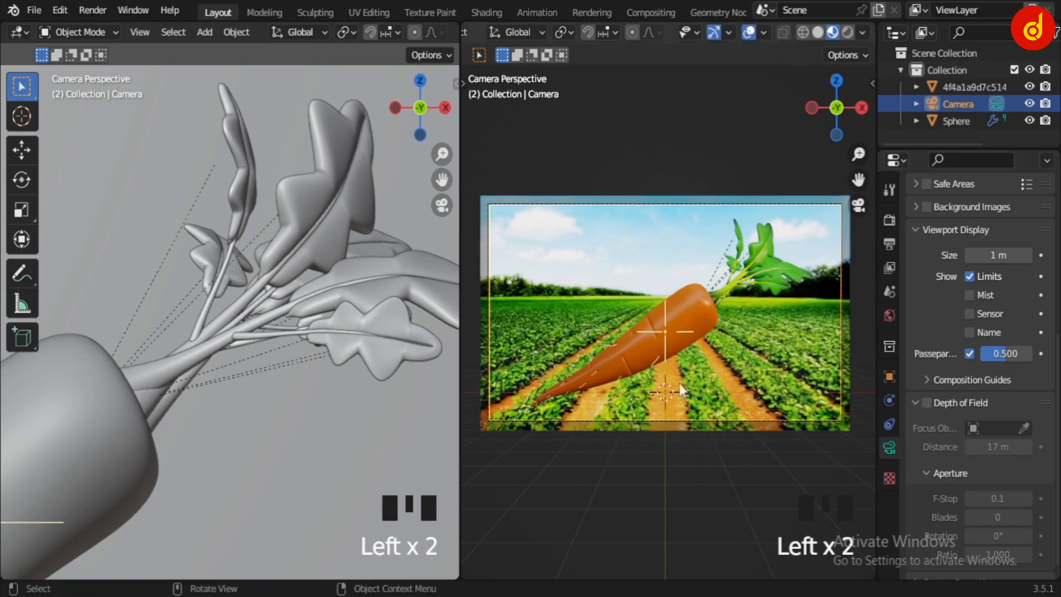
pyautogui.scroll(-5, 423, 29)
pyautogui.click(446, 32)
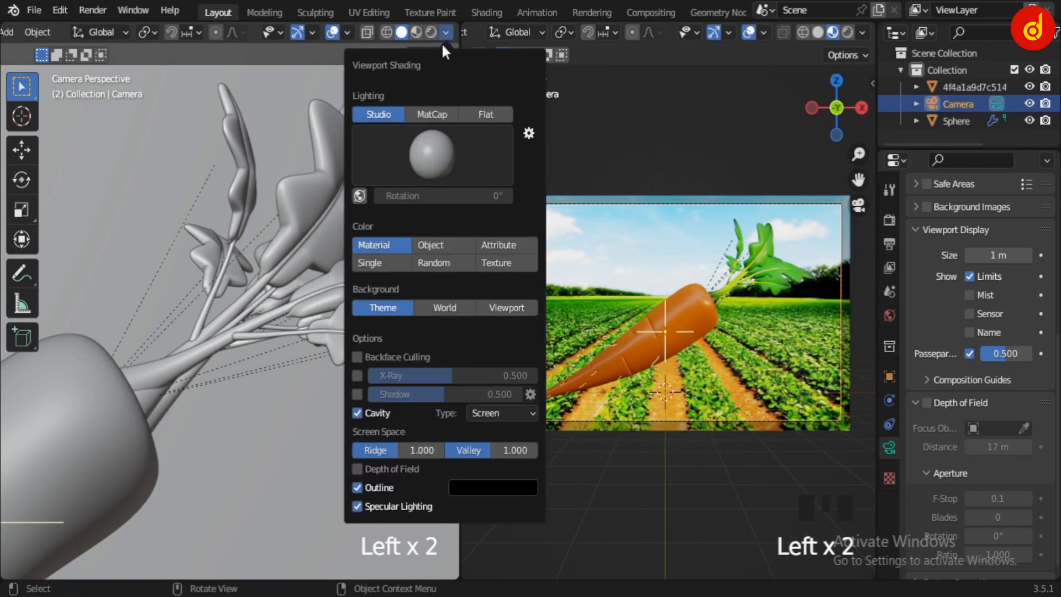
pyautogui.click(358, 469)
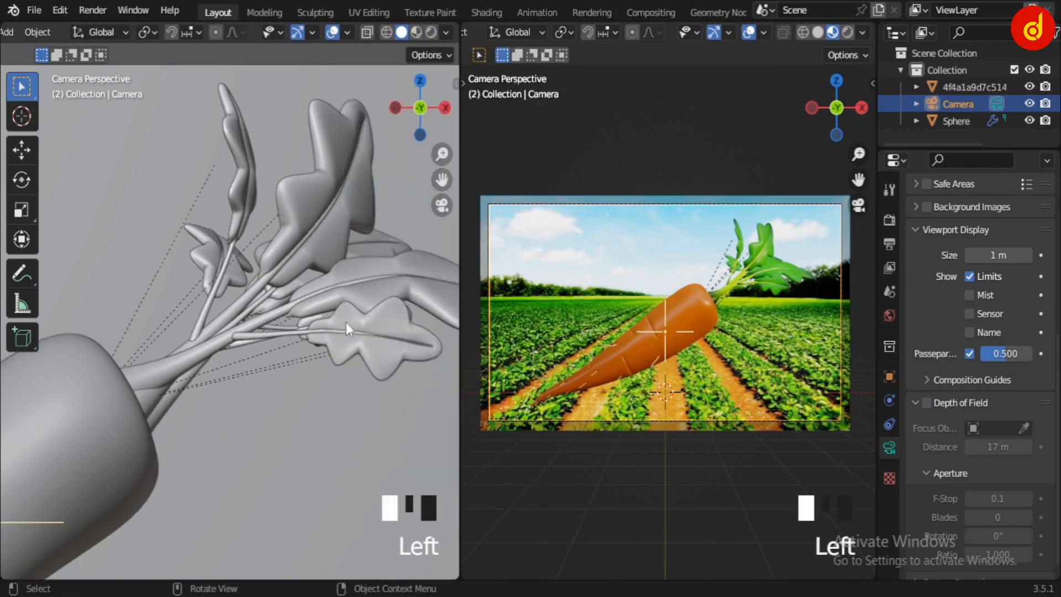
pyautogui.click(927, 402)
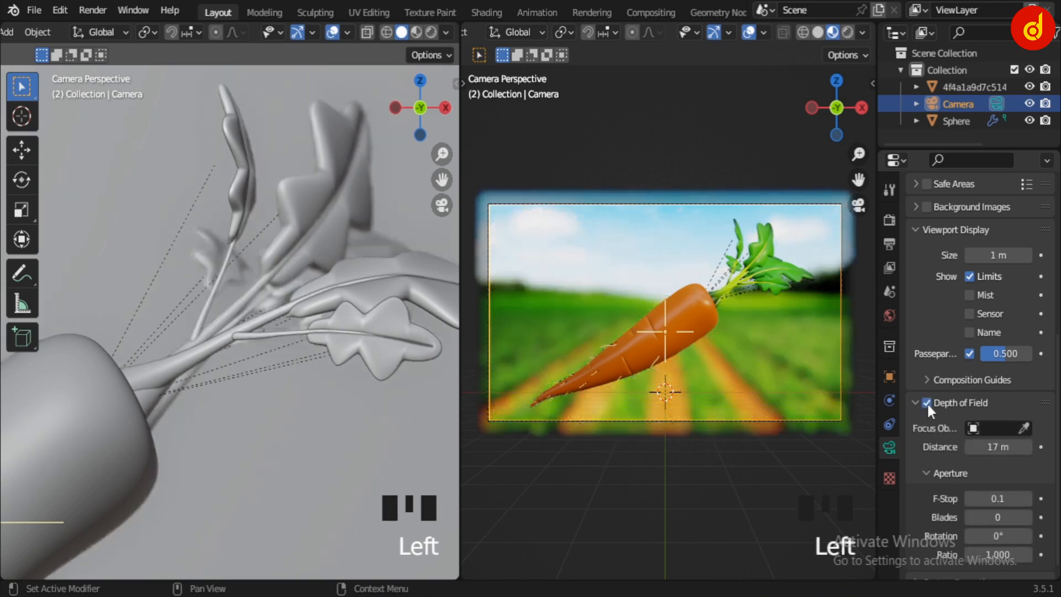
# Step: Compare the leaf stems up close in the solid view with the camera's Depth of Field off and on
pyautogui.doubleClick(927, 403)
pyautogui.scroll(4, 271, 265)
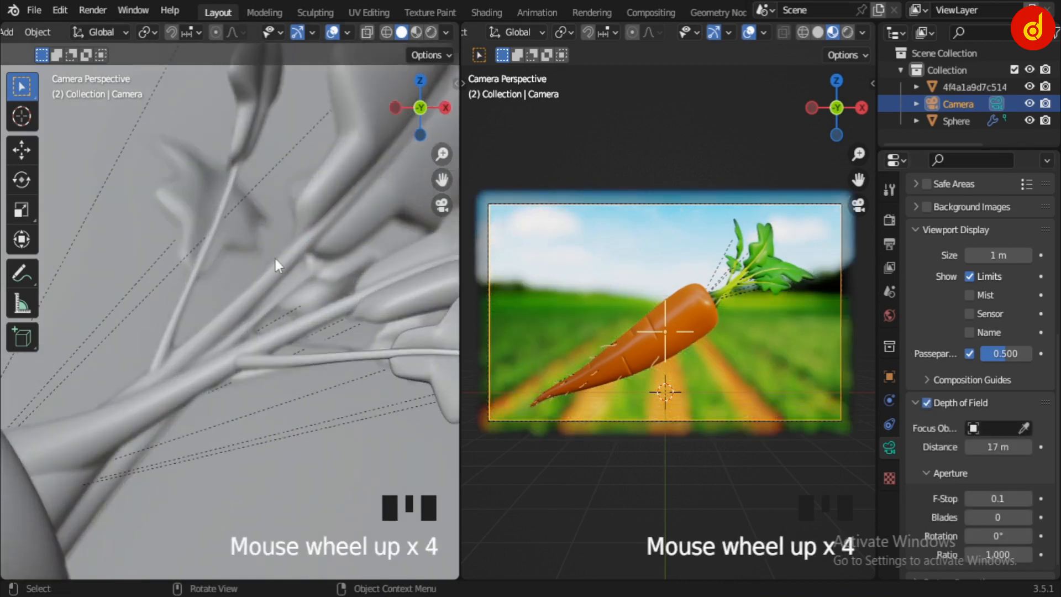
pyautogui.click(927, 402)
pyautogui.doubleClick(927, 402)
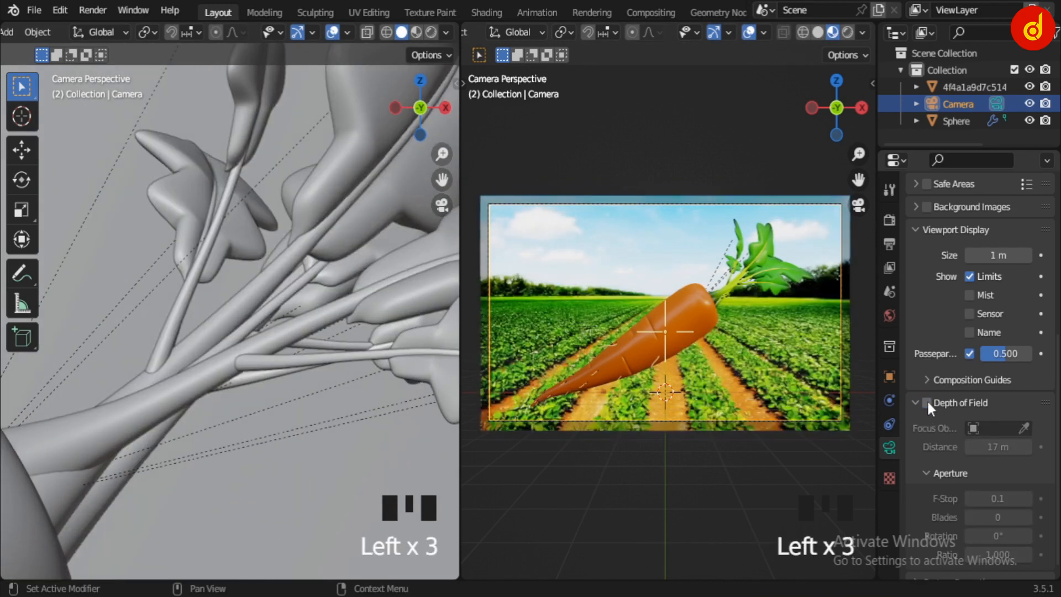
pyautogui.click(927, 403)
# Step: Compare the carrot's body up close with Depth of Field off and on, and fit the camera frame in both viewports again
pyautogui.scroll(-7, 178, 306)
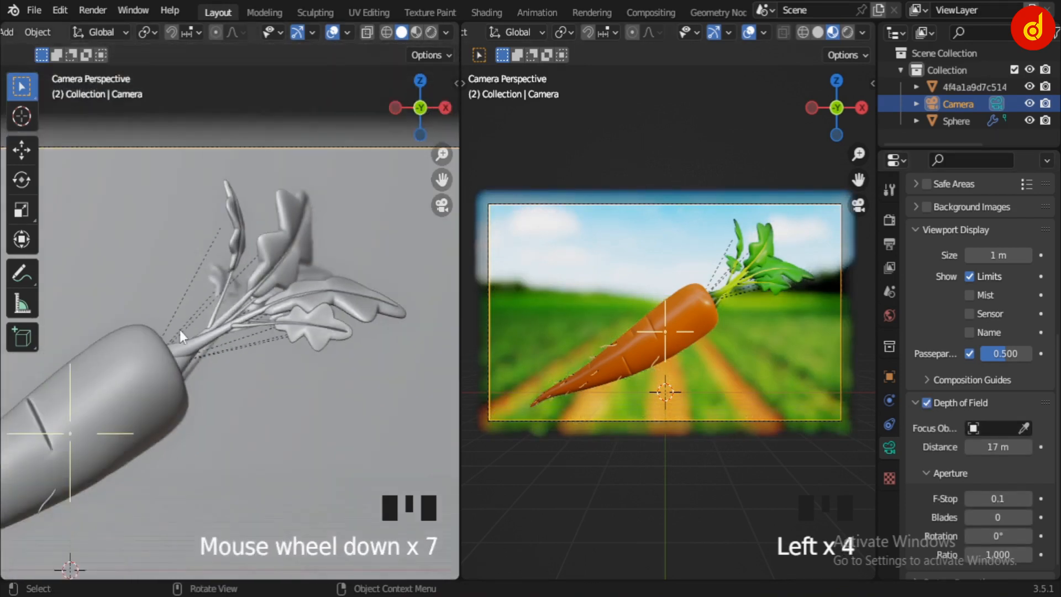
pyautogui.keyDown('shift'); pyautogui.moveTo(180, 330); pyautogui.dragTo(223, 341, button='middle'); pyautogui.keyUp('shift')
pyautogui.scroll(8, 644, 326)
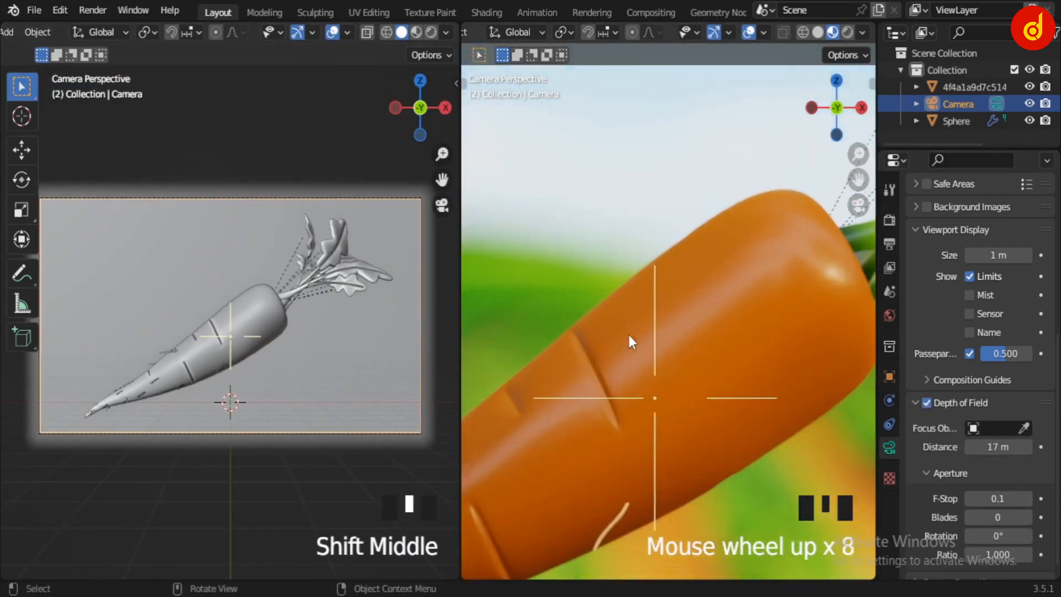
pyautogui.keyDown('shift'); pyautogui.moveTo(632, 340); pyautogui.dragTo(762, 357, button='middle'); pyautogui.keyUp('shift')
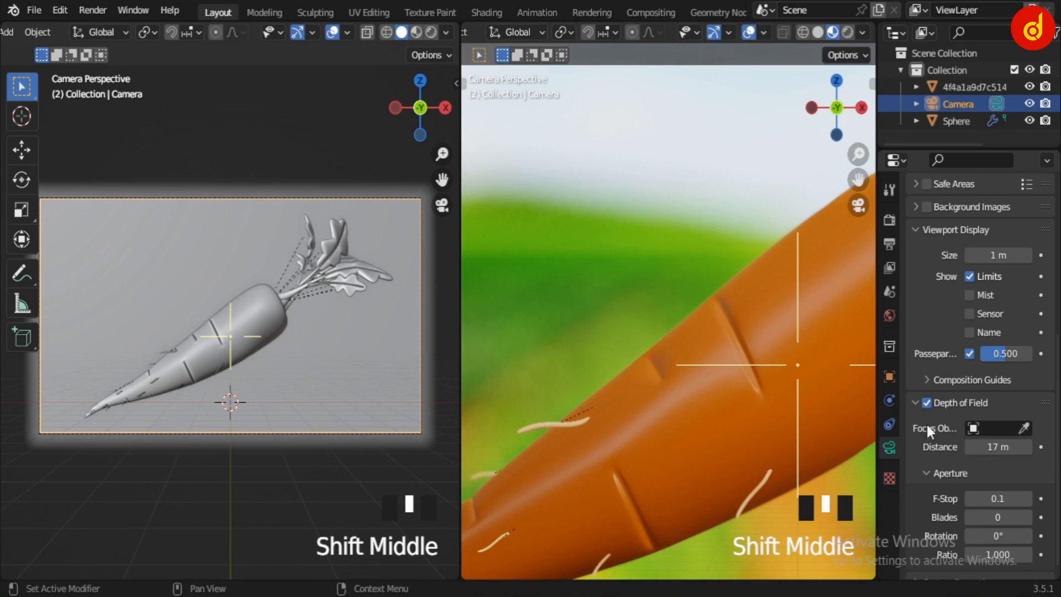
pyautogui.doubleClick(926, 404)
pyautogui.scroll(-7, 689, 260)
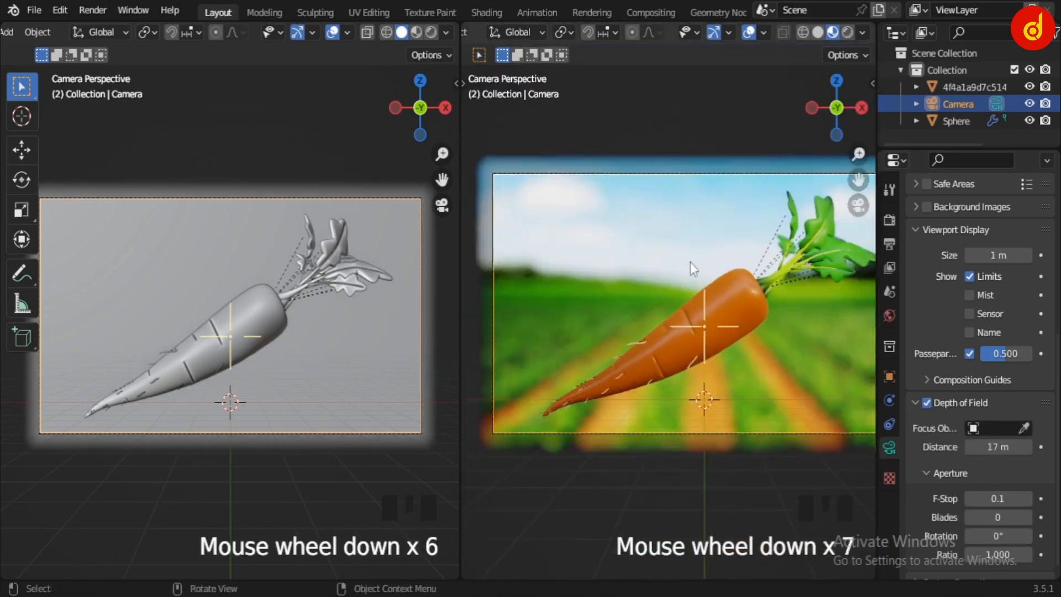
pyautogui.scroll(-1, 685, 259)
pyautogui.keyDown('shift'); pyautogui.moveTo(681, 257); pyautogui.dragTo(648, 276, button='middle'); pyautogui.keyUp('shift')
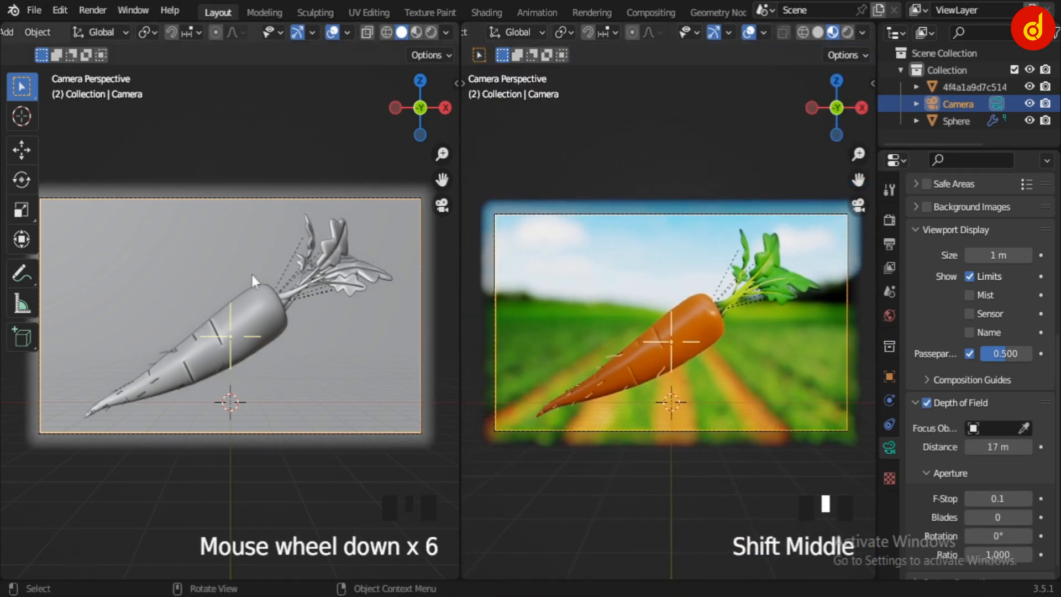
pyautogui.scroll(-2, 244, 264)
pyautogui.scroll(2, 244, 264)
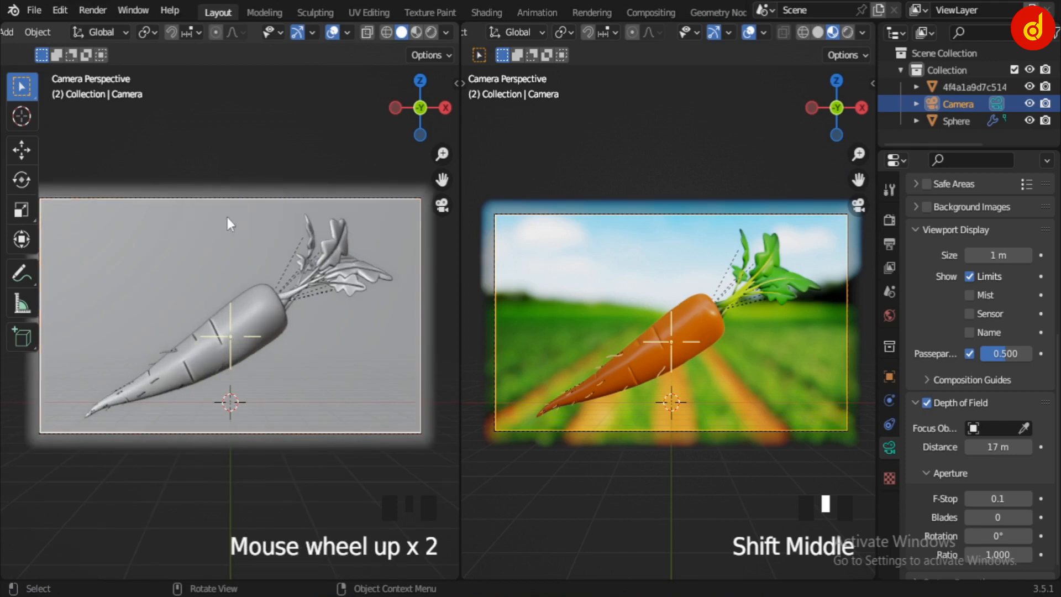
# Step: Enable Scene World lighting in the coloured viewport's shading options and look around the scene outside the camera view
pyautogui.click(889, 222)
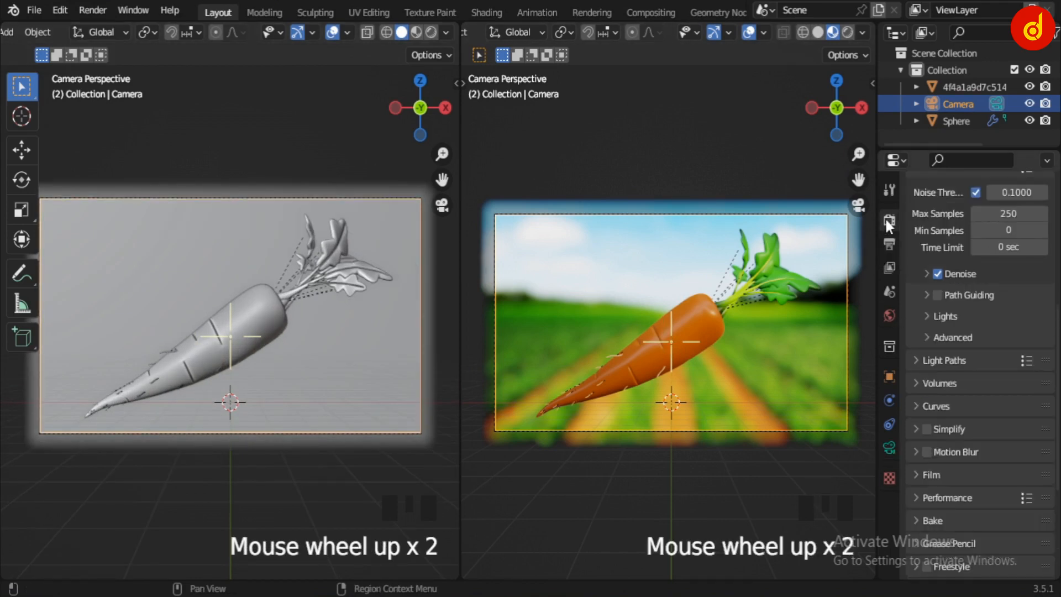
pyautogui.click(862, 32)
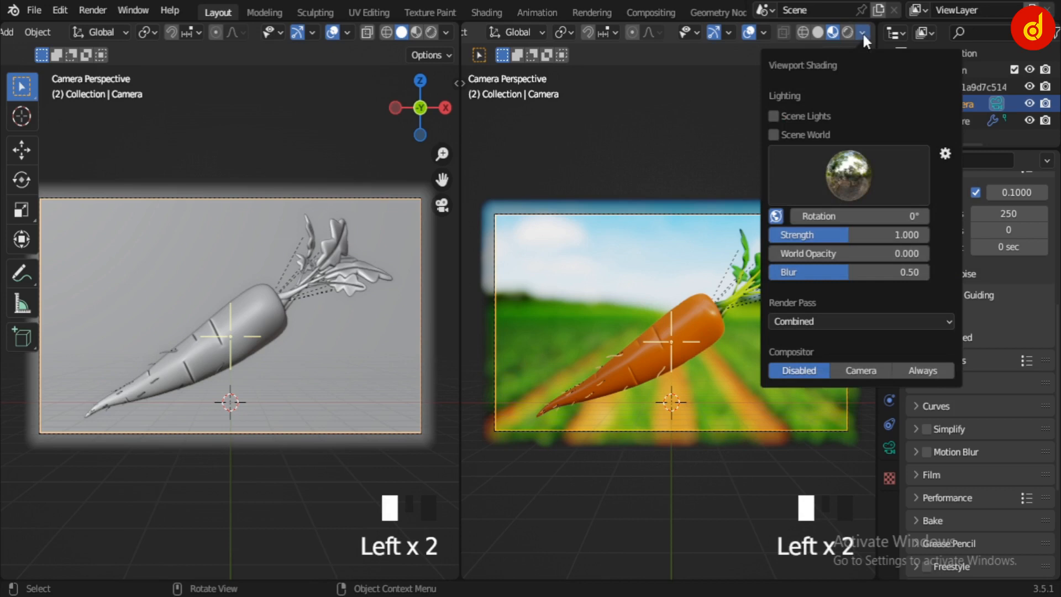
pyautogui.click(774, 134)
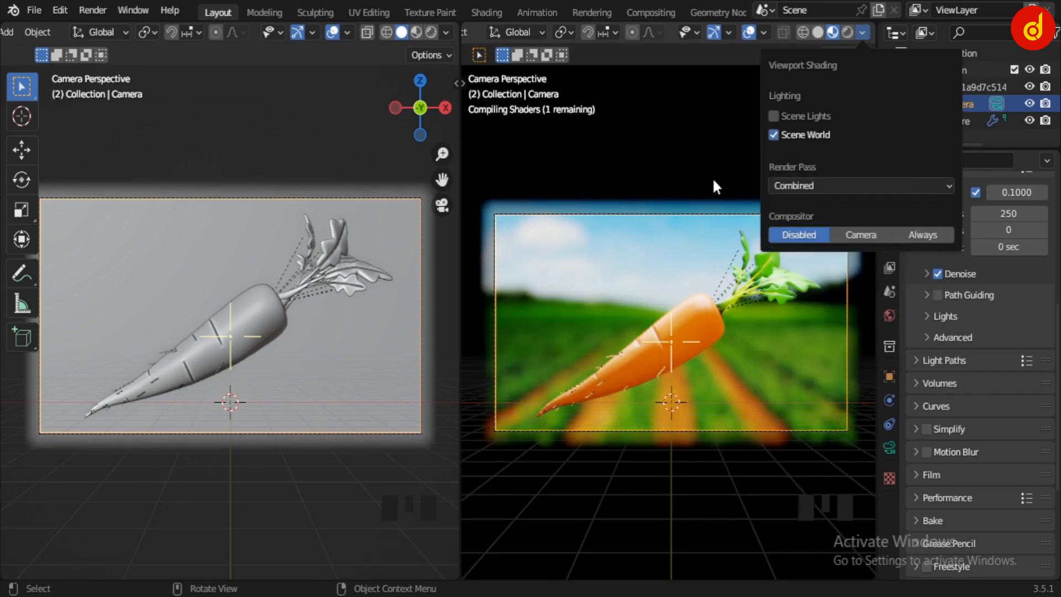
pyautogui.moveTo(649, 394); pyautogui.dragTo(676, 420, button='middle')
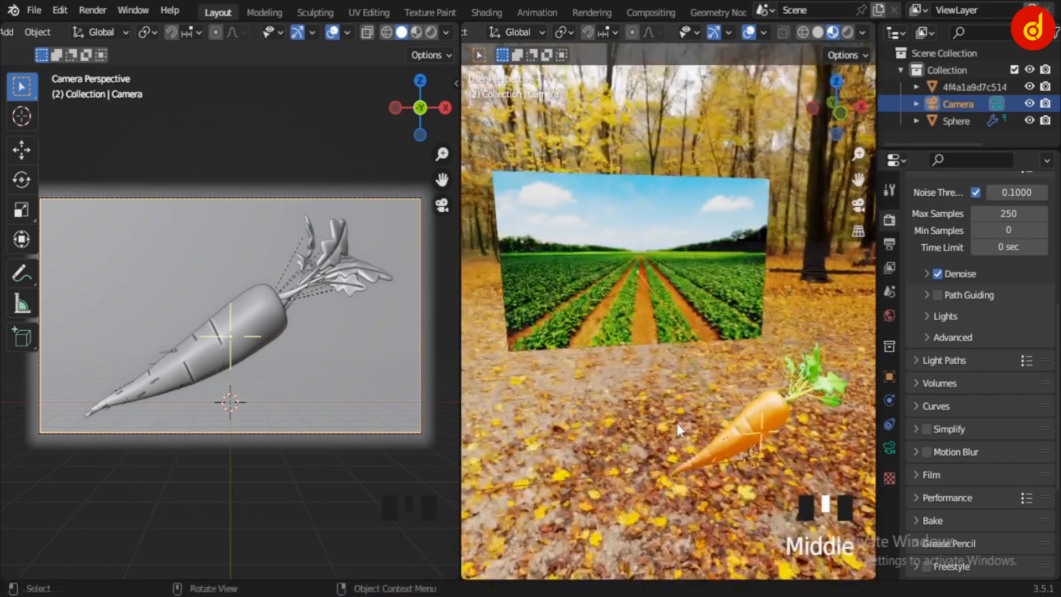
pyautogui.scroll(-4, 694, 407)
pyautogui.scroll(-2, 699, 332)
pyautogui.moveTo(697, 332); pyautogui.dragTo(860, 317, button='middle')
# Step: Show the World properties and change the solid viewport area to a Shader Editor displaying the World nodes
pyautogui.click(890, 315)
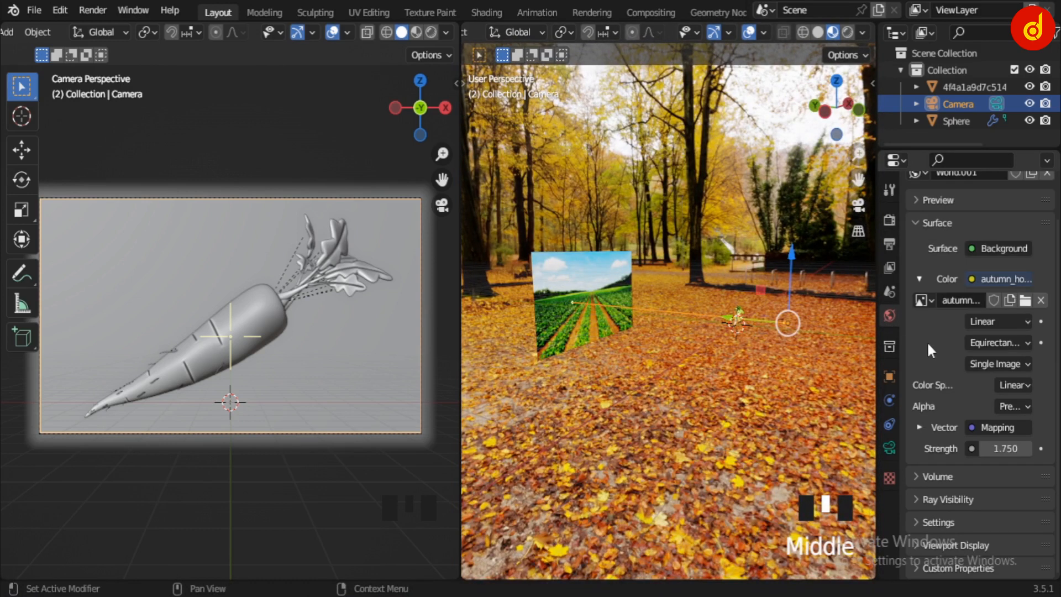
pyautogui.scroll(5, 16, 35)
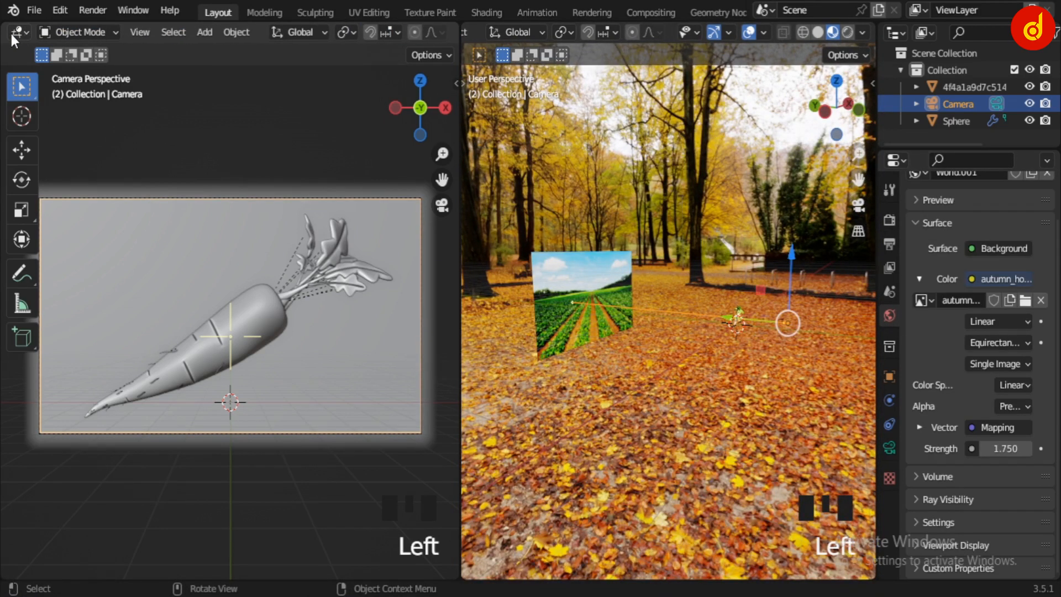
pyautogui.click(11, 34)
pyautogui.click(59, 193)
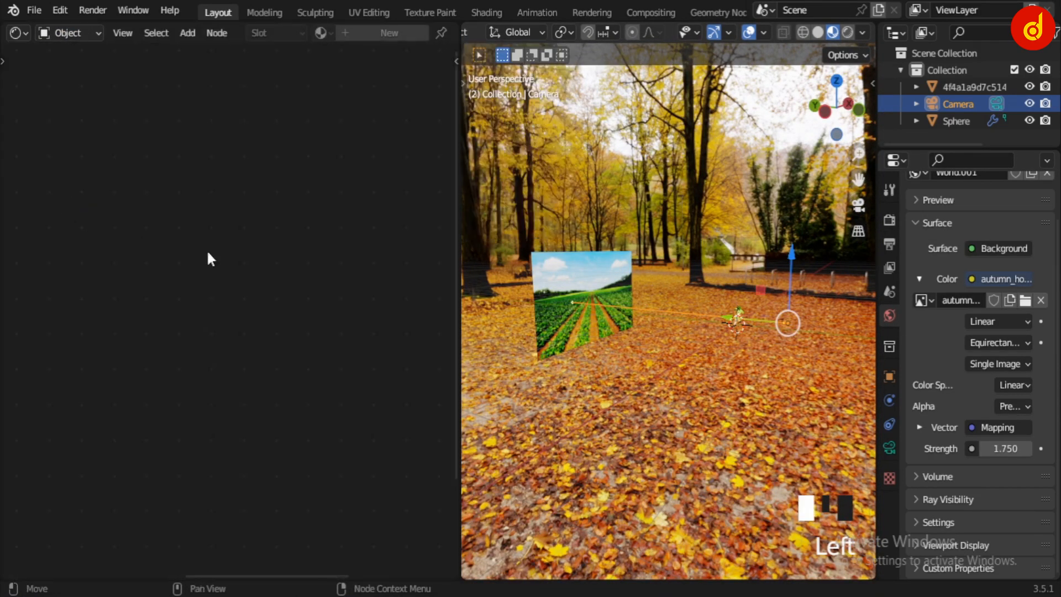
pyautogui.click(69, 33)
pyautogui.click(76, 71)
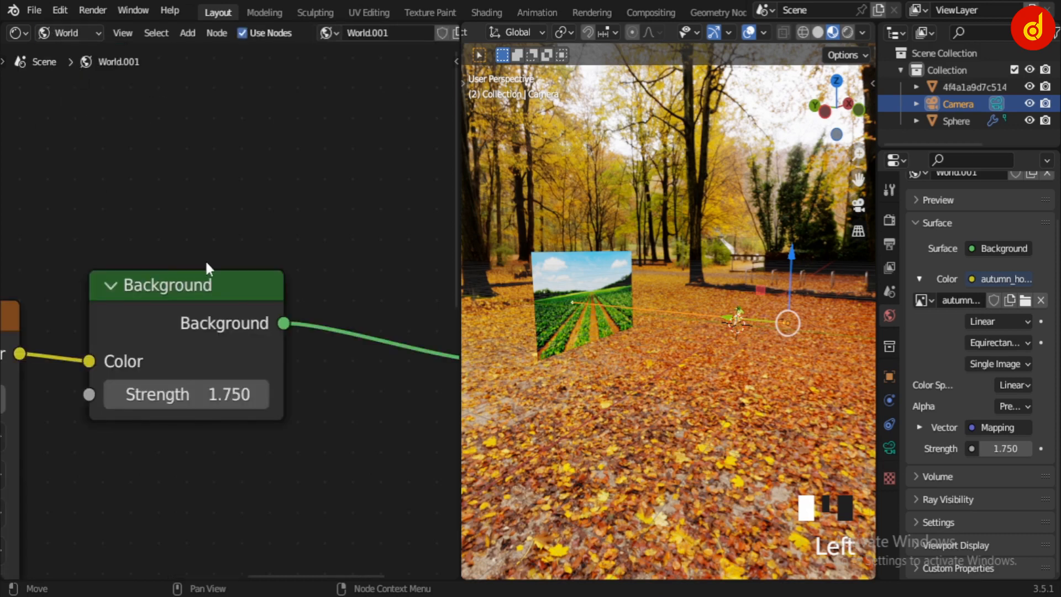
pyautogui.scroll(-5, 205, 260)
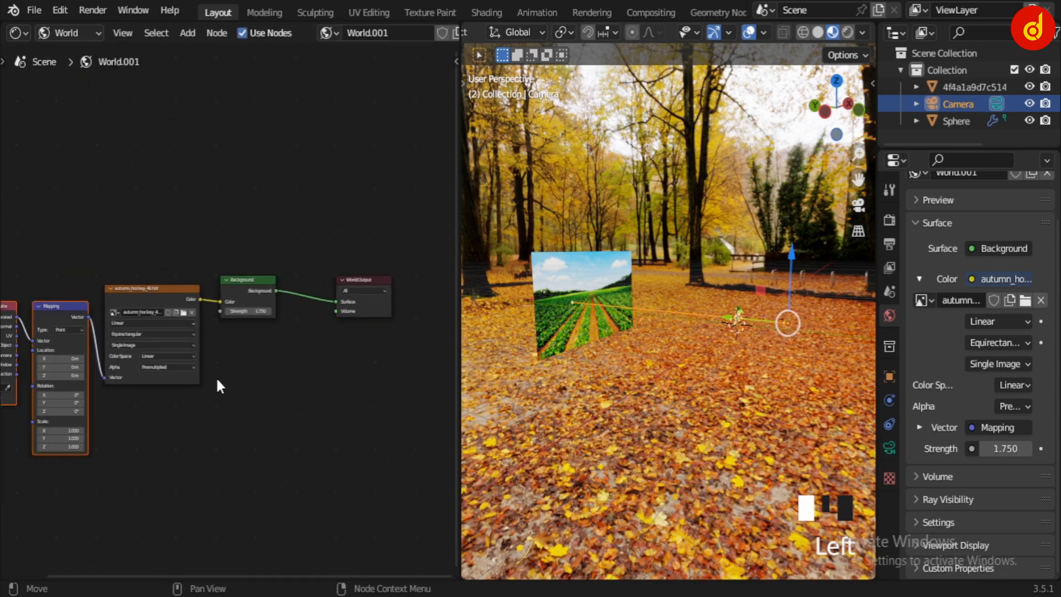
# Step: Maximize the World node editor to examine the autumn_hockey_4k.hdr environment setup, and restore the split layout
pyautogui.moveTo(213, 403); pyautogui.dragTo(266, 394, button='middle')
pyautogui.hotkey('ctrl', 'space')
pyautogui.scroll(2, 541, 446)
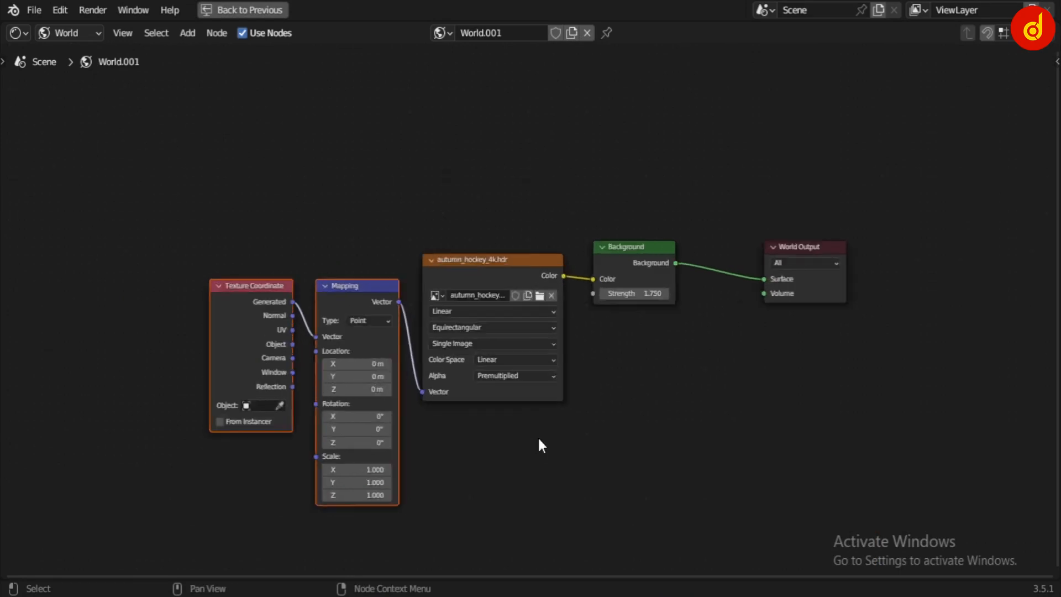
pyautogui.scroll(5, 540, 445)
pyautogui.moveTo(553, 454); pyautogui.dragTo(572, 407, button='middle')
pyautogui.click(607, 437)
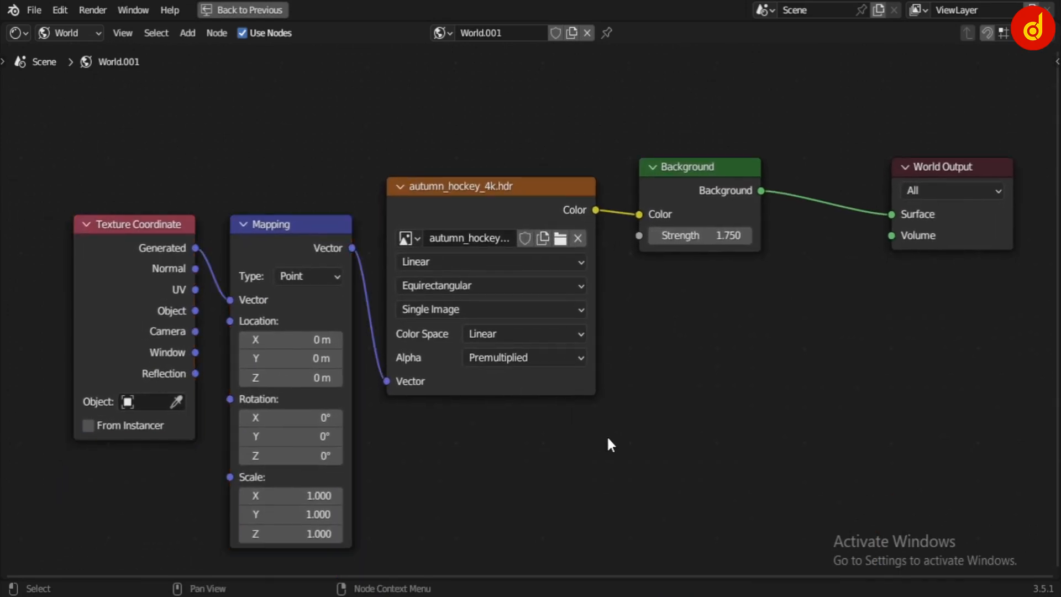
pyautogui.hotkey('ctrl', 'space')
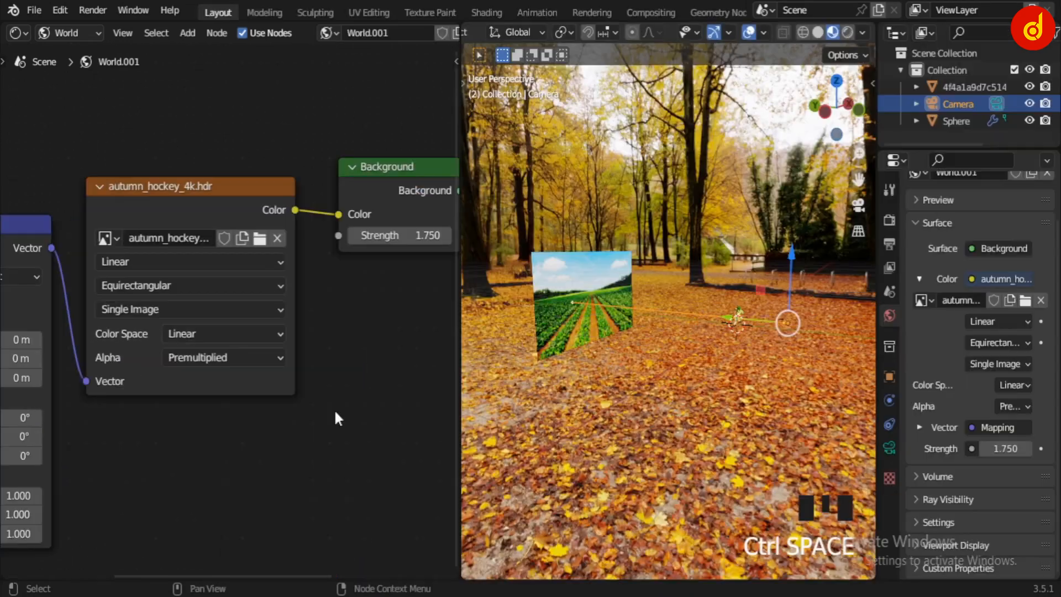
# Step: Turn off Scene World lighting in the coloured viewport's shading options and look around the scene outside the camera view
pyautogui.scroll(-3, 279, 394)
pyautogui.scroll(-2, 244, 403)
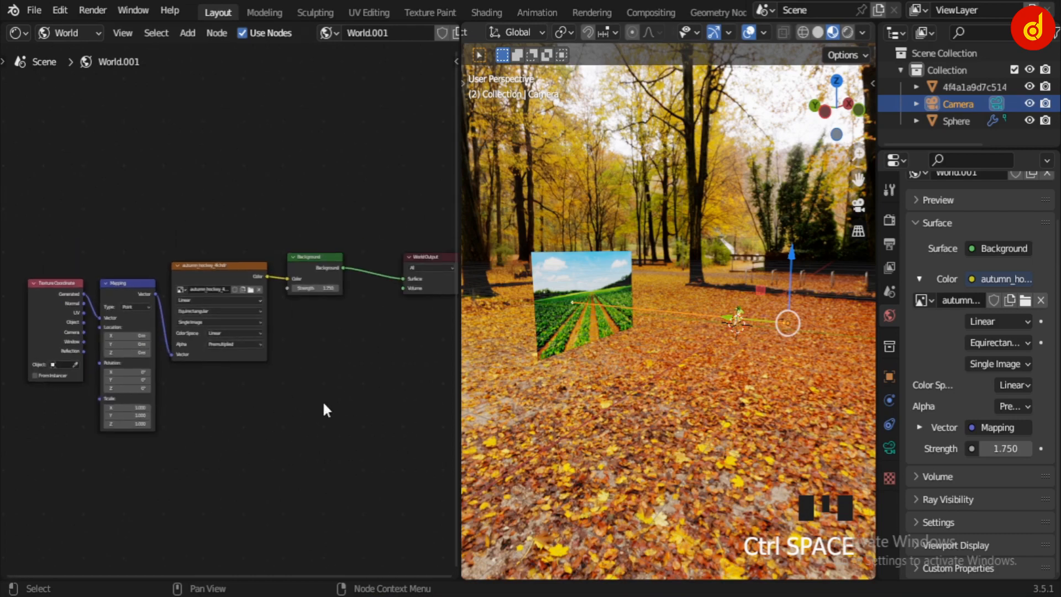
pyautogui.moveTo(608, 387); pyautogui.dragTo(662, 413, button='middle')
pyautogui.scroll(2, 735, 410)
pyautogui.scroll(-2, 722, 417)
pyautogui.click(864, 32)
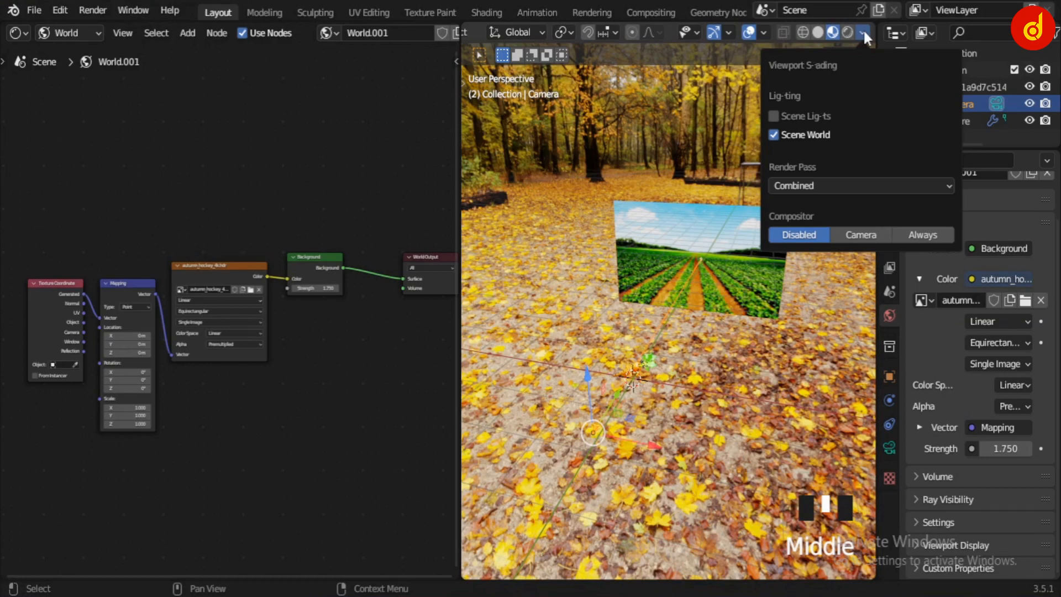
pyautogui.click(774, 135)
pyautogui.moveTo(566, 387); pyautogui.dragTo(605, 439, button='middle')
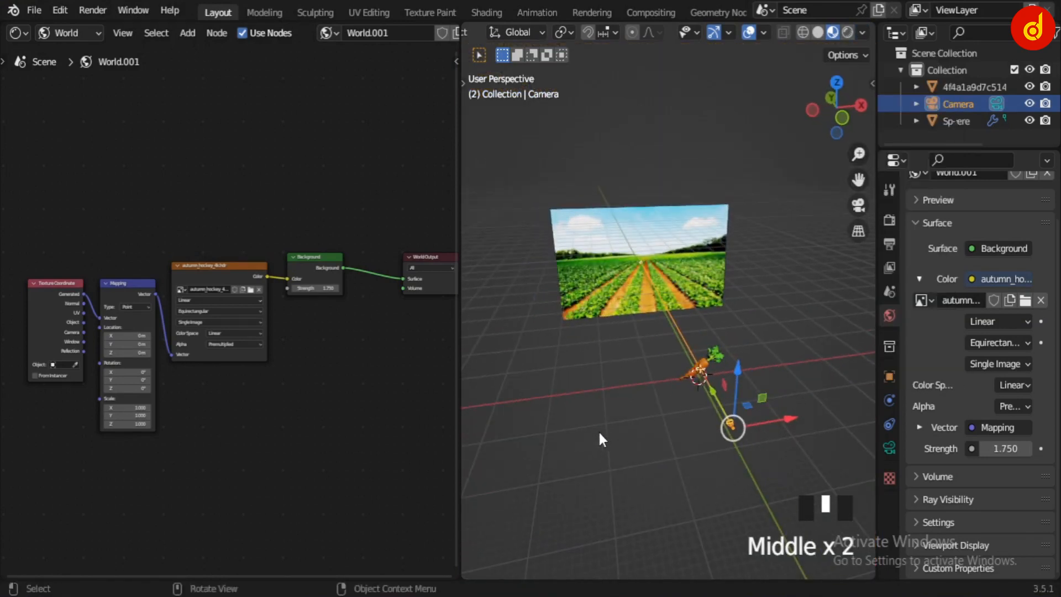
pyautogui.moveTo(595, 433); pyautogui.dragTo(631, 421, button='middle')
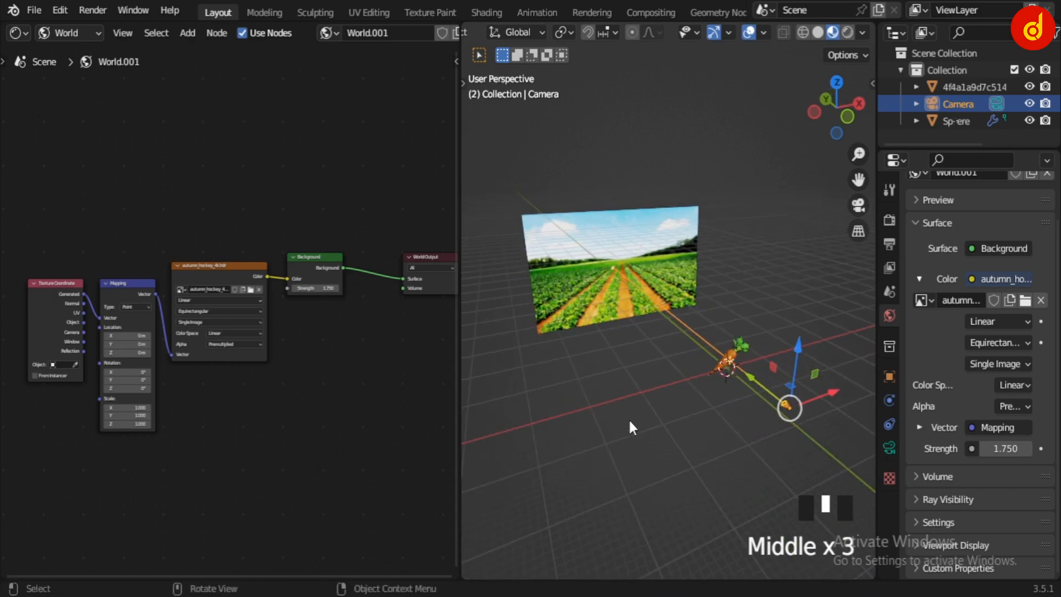
# Step: Change the World node editor area back to a 3D Viewport
pyautogui.scroll(-4, 260, 299)
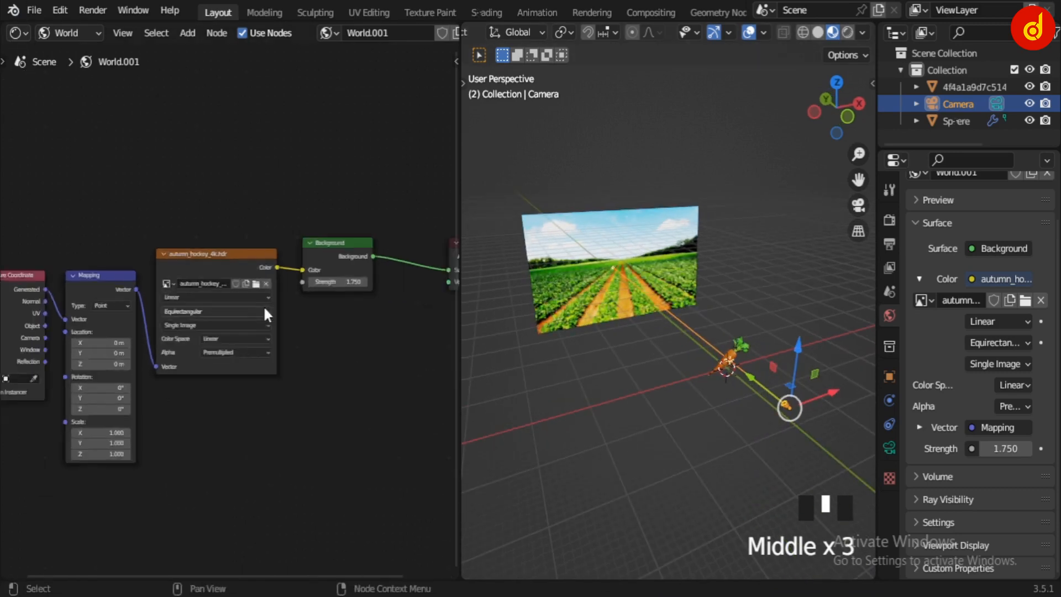
pyautogui.click(26, 35)
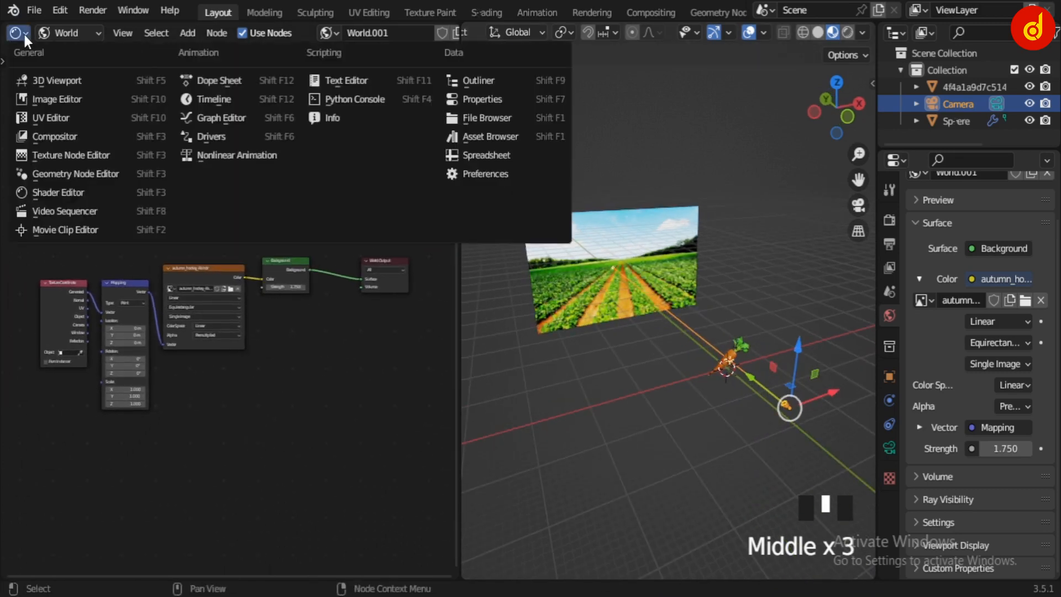
pyautogui.press('Escape')
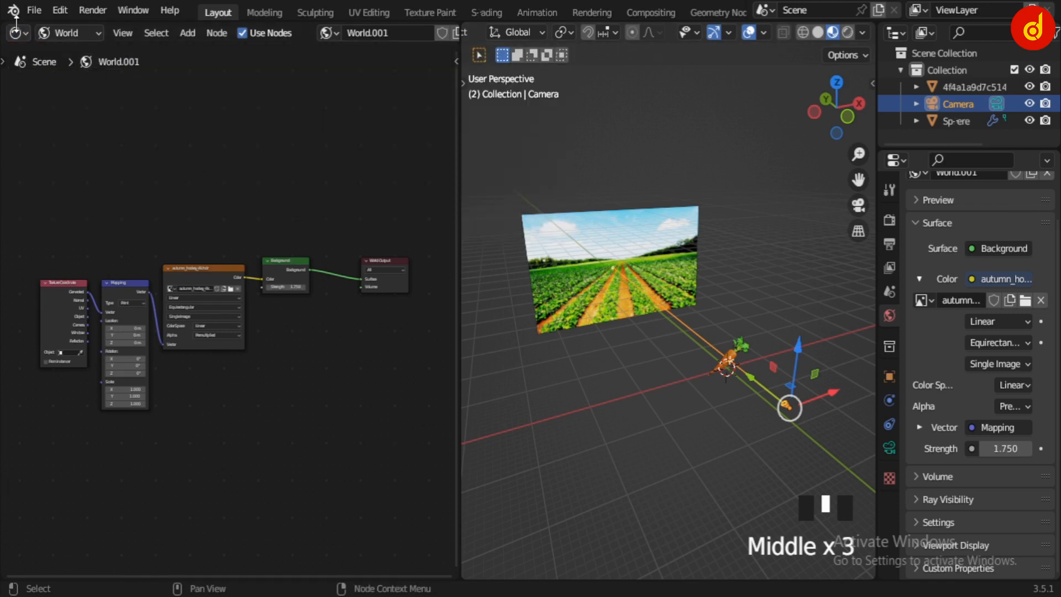
pyautogui.click(19, 32)
pyautogui.click(55, 81)
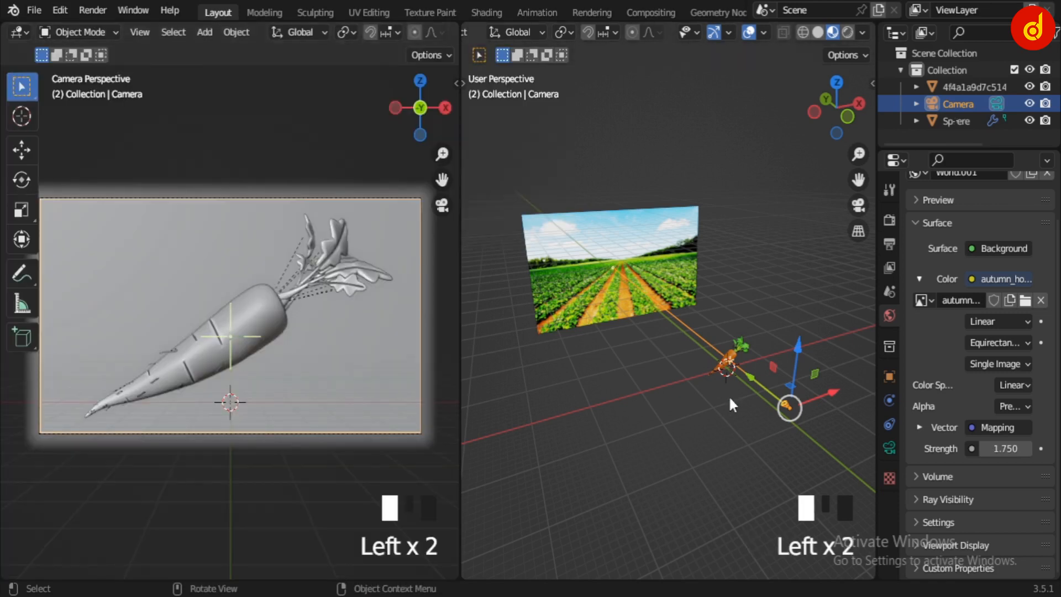
# Step: Examine the scene's render settings down to Color Management and return the coloured viewport to the camera view
pyautogui.moveTo(729, 396)
pyautogui.mouseDown(button='middle')
pyautogui.moveTo(692, 396)
pyautogui.moveTo(713, 396)
pyautogui.mouseUp(button='middle')
pyautogui.click(887, 221)
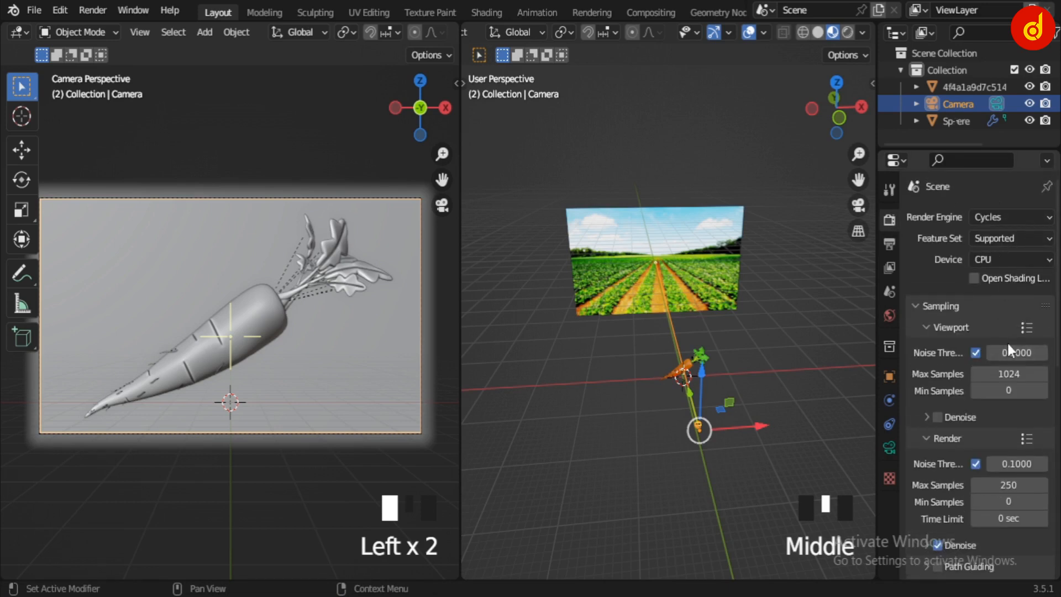
pyautogui.scroll(-15, 1009, 345)
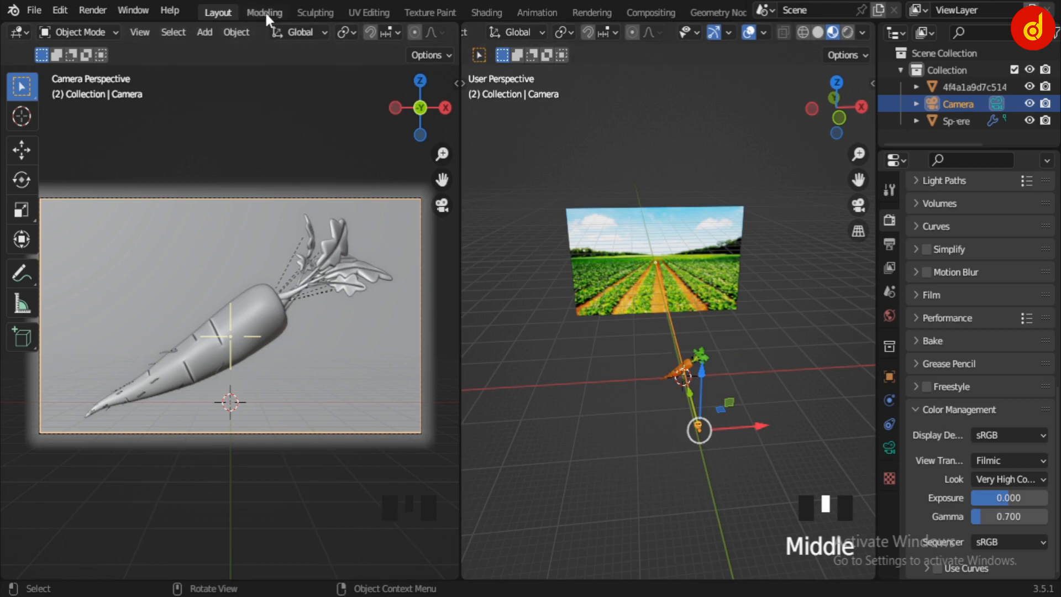
pyautogui.press('KP_0')
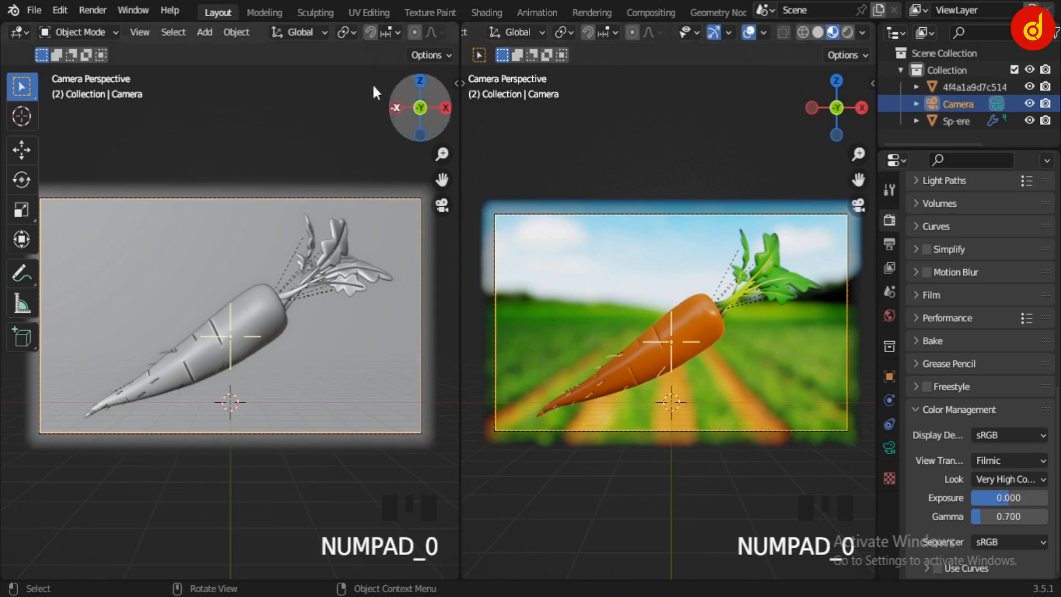
# Step: In the Modeling workspace, turn off the camera's Depth of Field and show the viewport in Material Preview shading
pyautogui.click(259, 11)
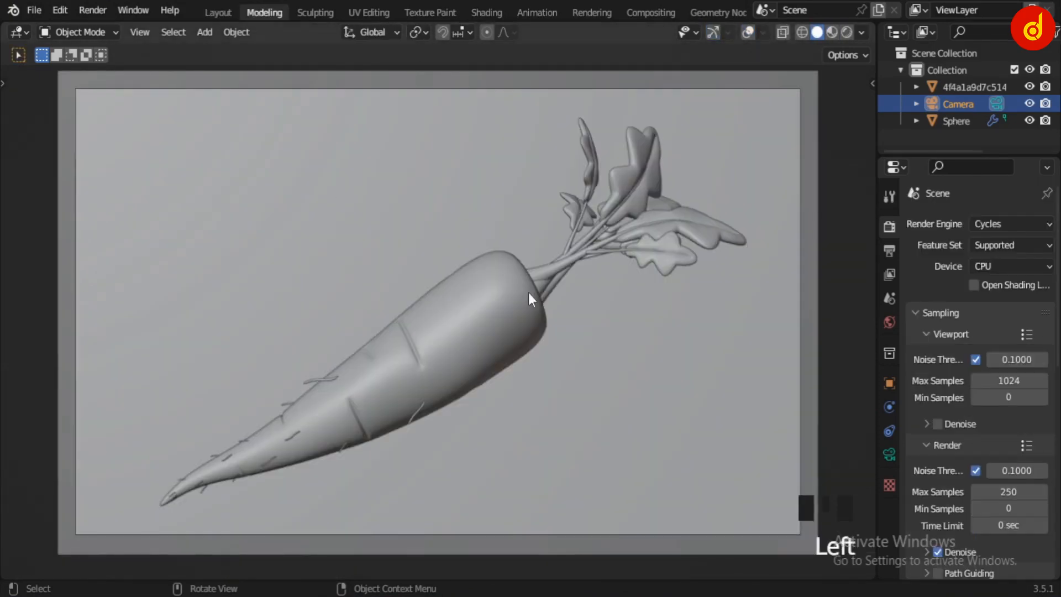
pyautogui.click(889, 455)
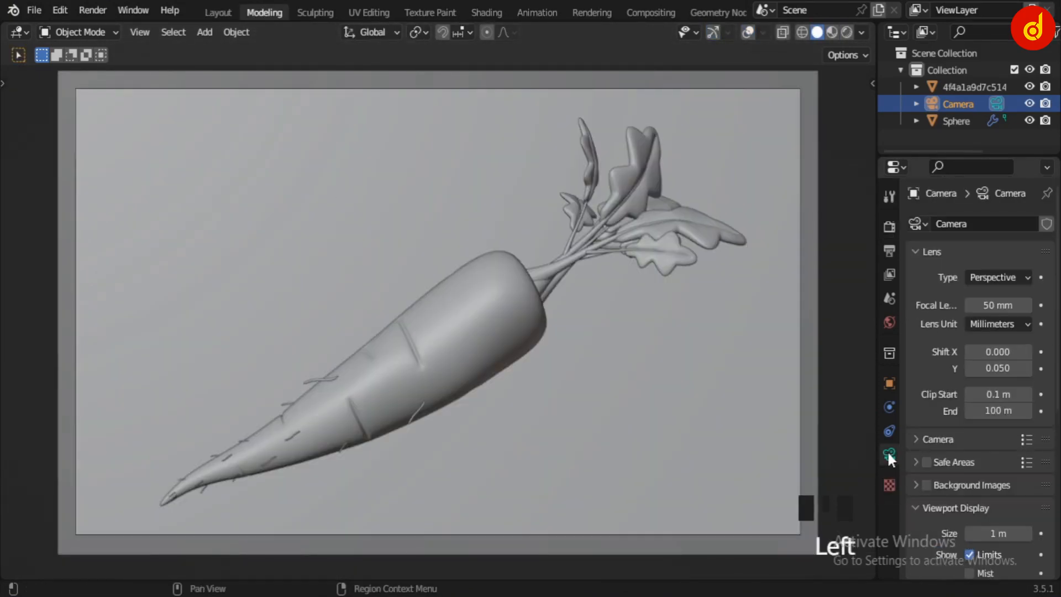
pyautogui.scroll(-10, 987, 416)
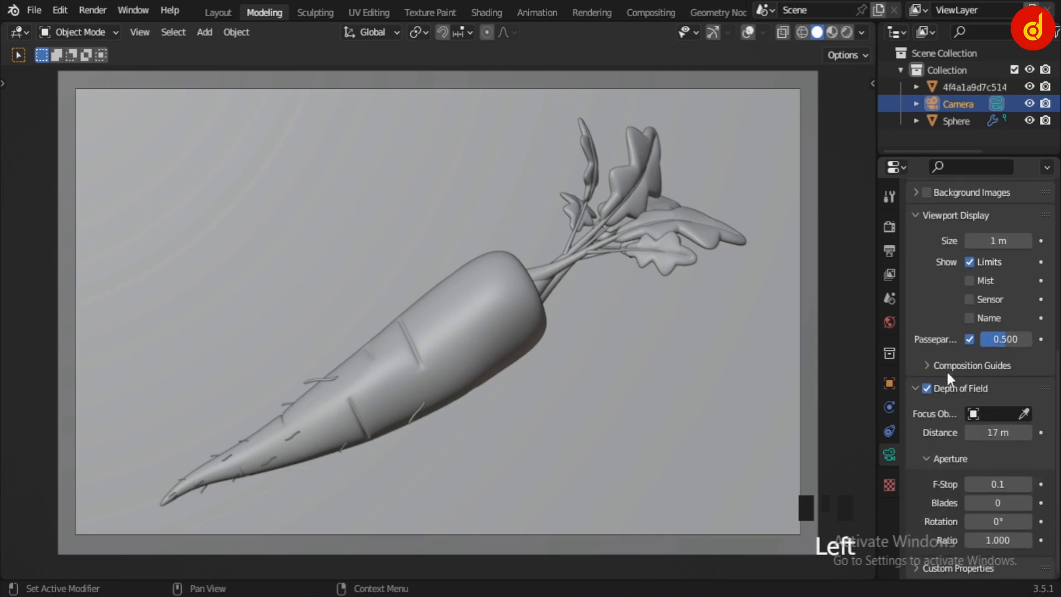
pyautogui.click(927, 389)
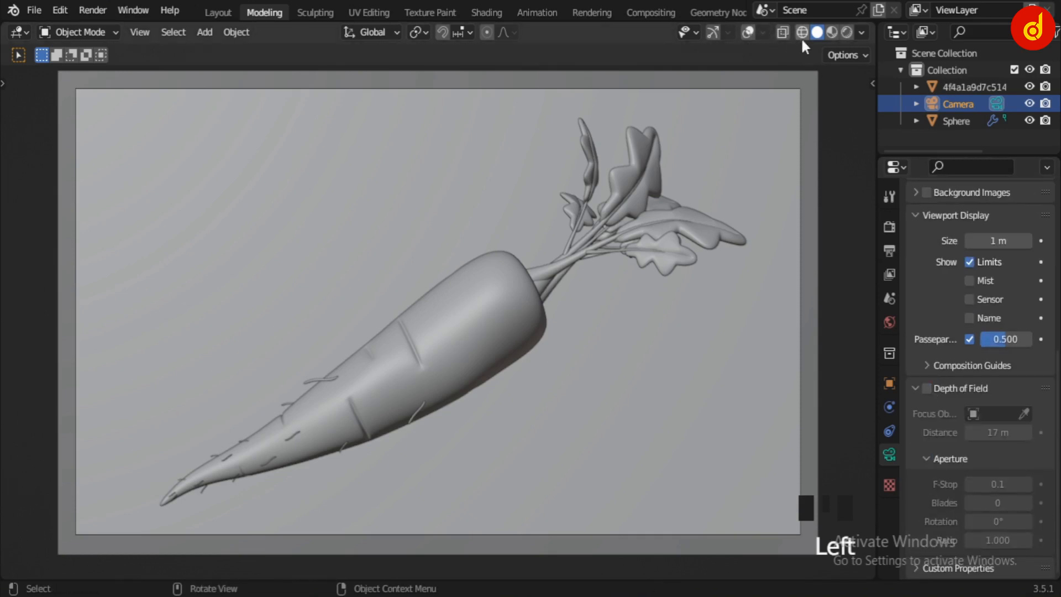
pyautogui.click(832, 33)
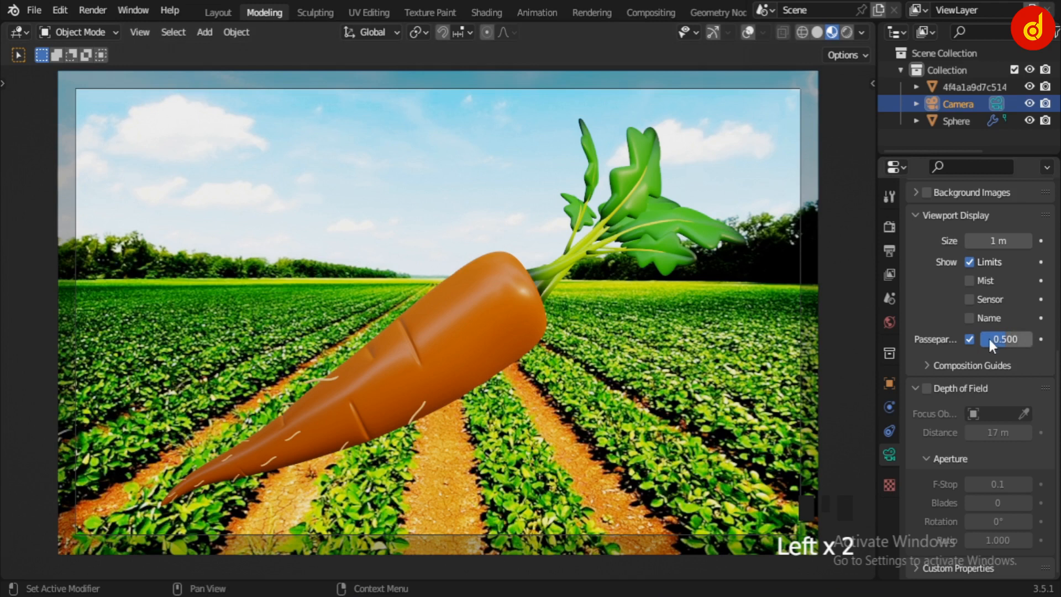
# Step: Switch the viewport to Rendered shading and look through the Cycles render settings
pyautogui.scroll(10, 989, 338)
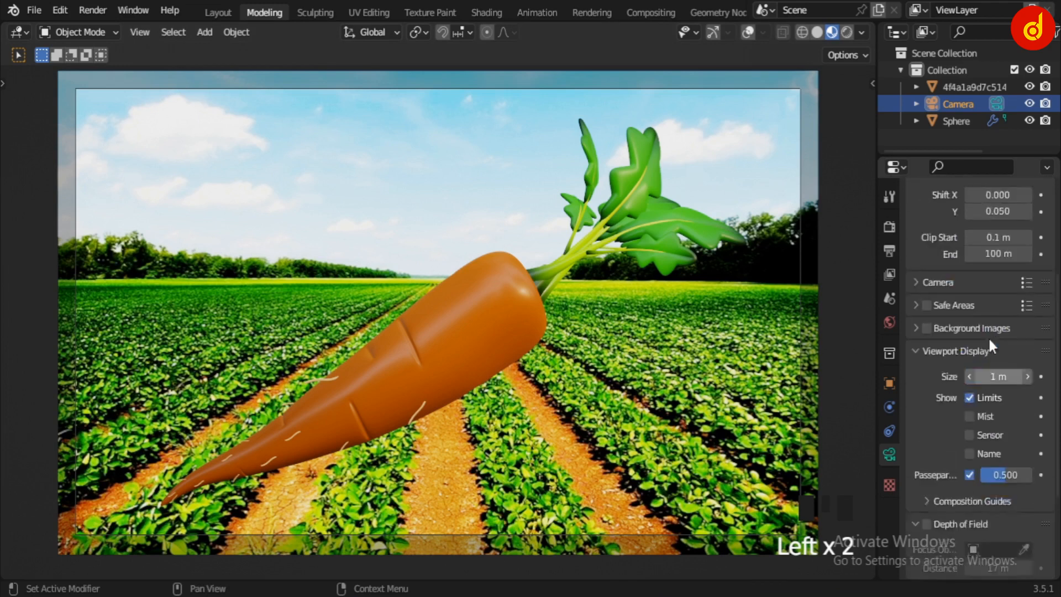
pyautogui.click(890, 227)
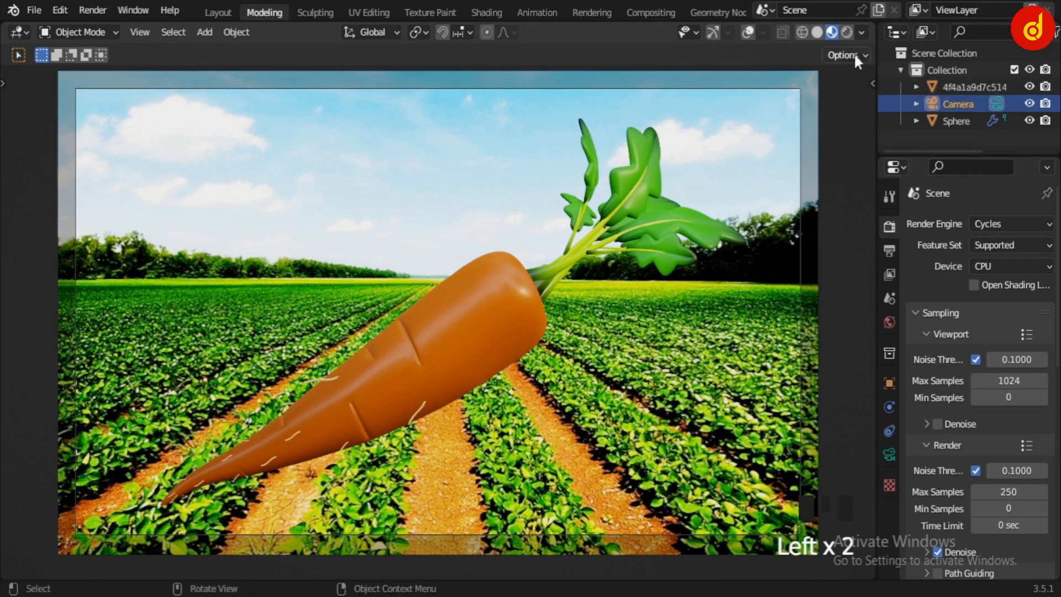
pyautogui.click(849, 32)
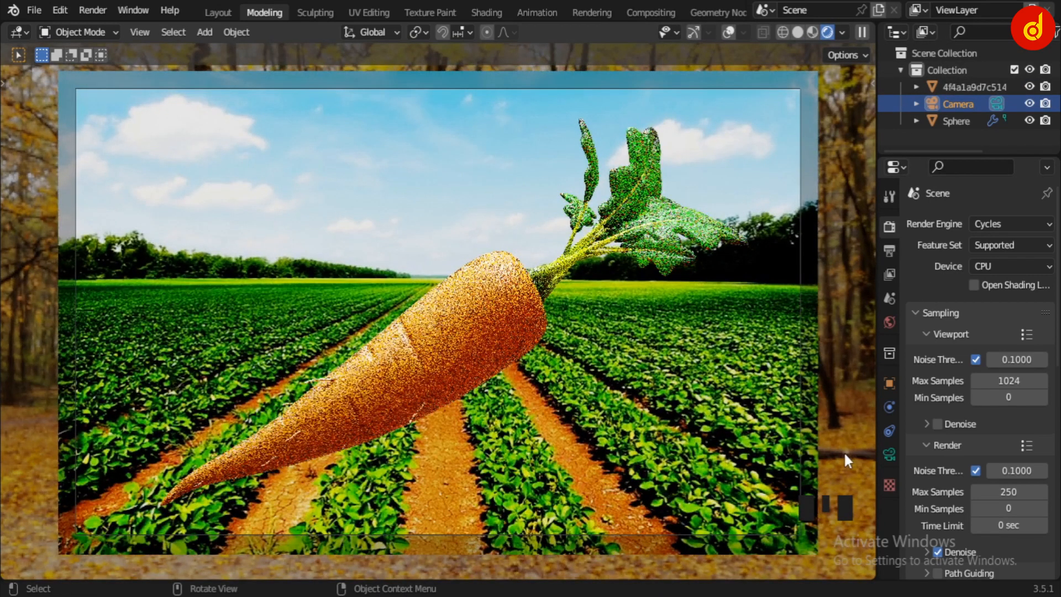
pyautogui.scroll(-6, 968, 386)
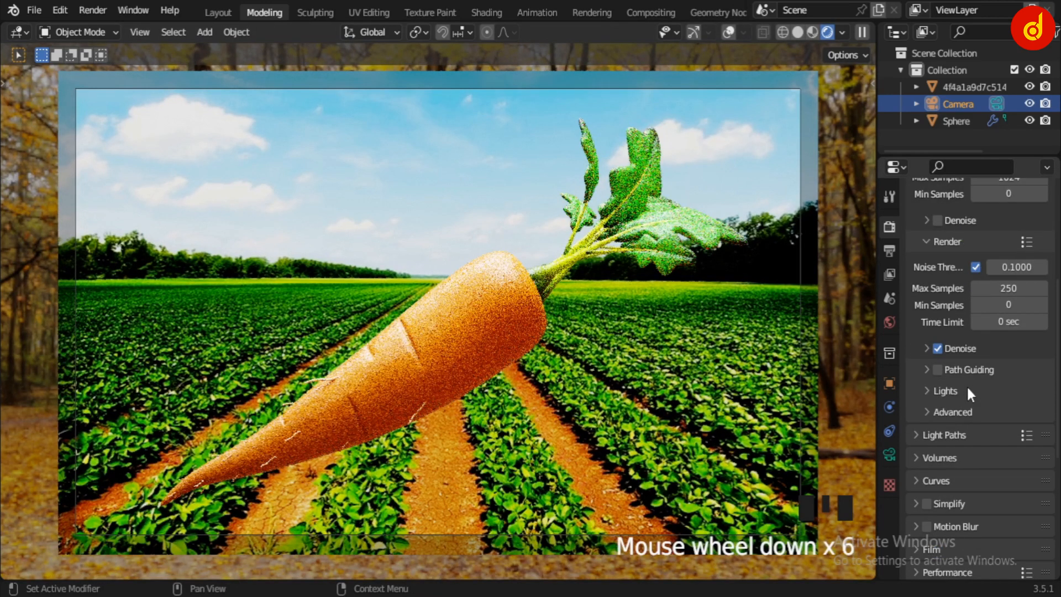
pyautogui.scroll(-6, 969, 394)
# Step: Set the camera's Passepartout opacity to 1.000 and enable its Depth of Field
pyautogui.click(890, 453)
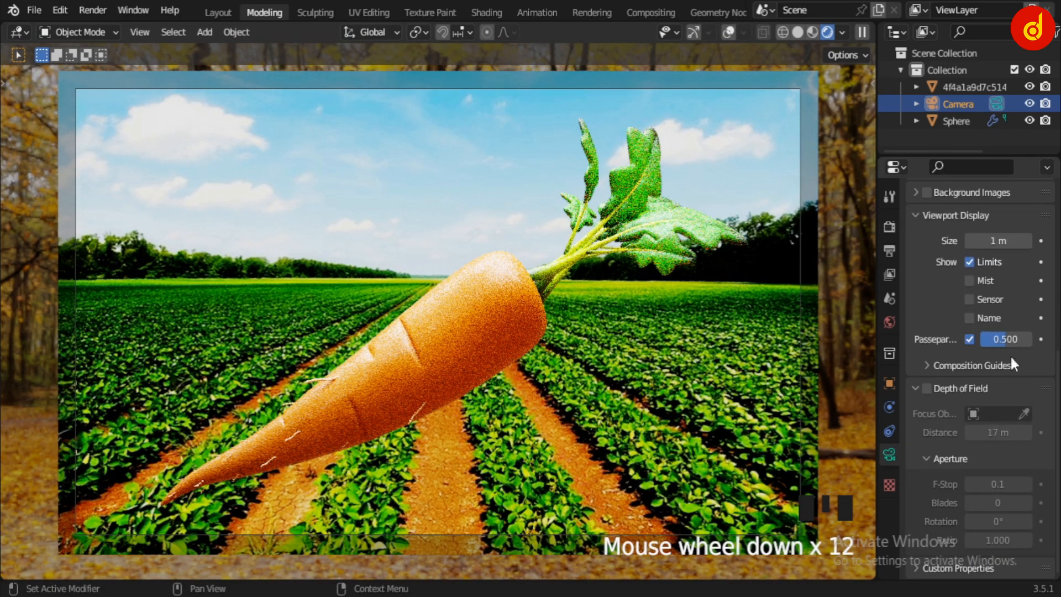
pyautogui.moveTo(1006, 339); pyautogui.dragTo(1035, 339)
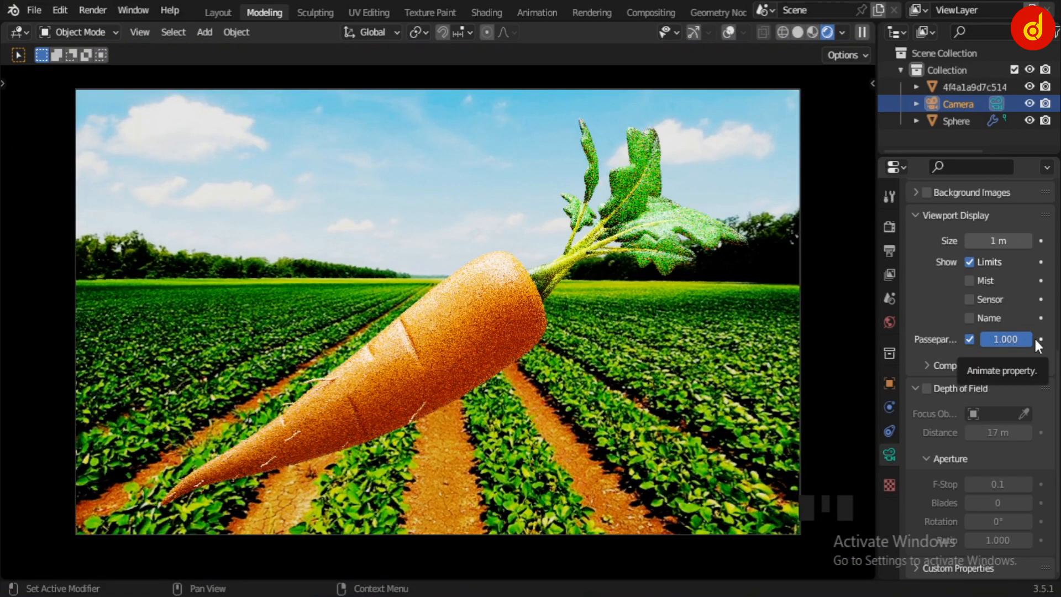
pyautogui.scroll(-1, 934, 390)
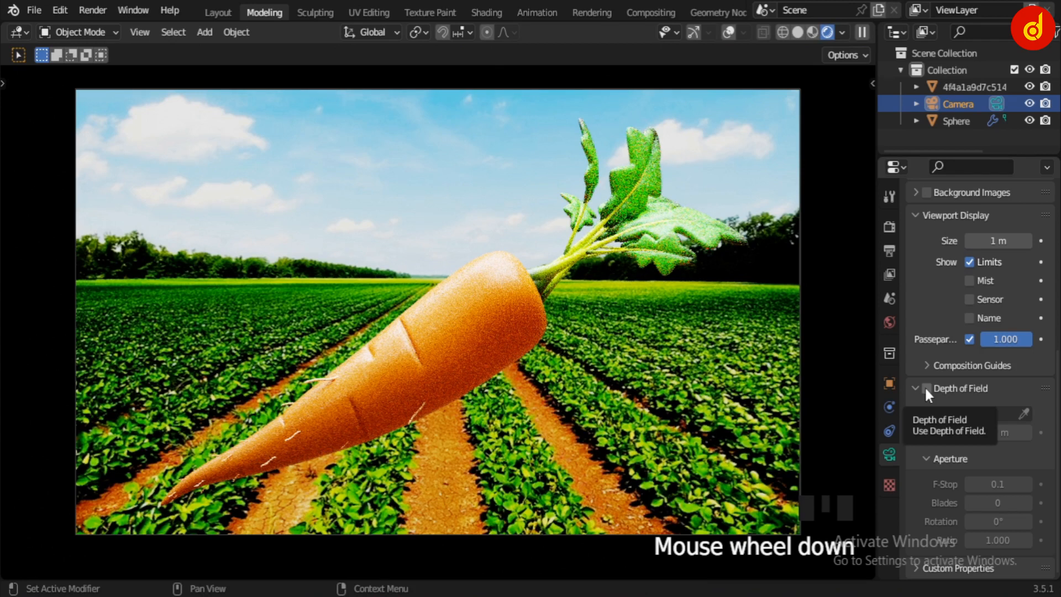
pyautogui.click(927, 388)
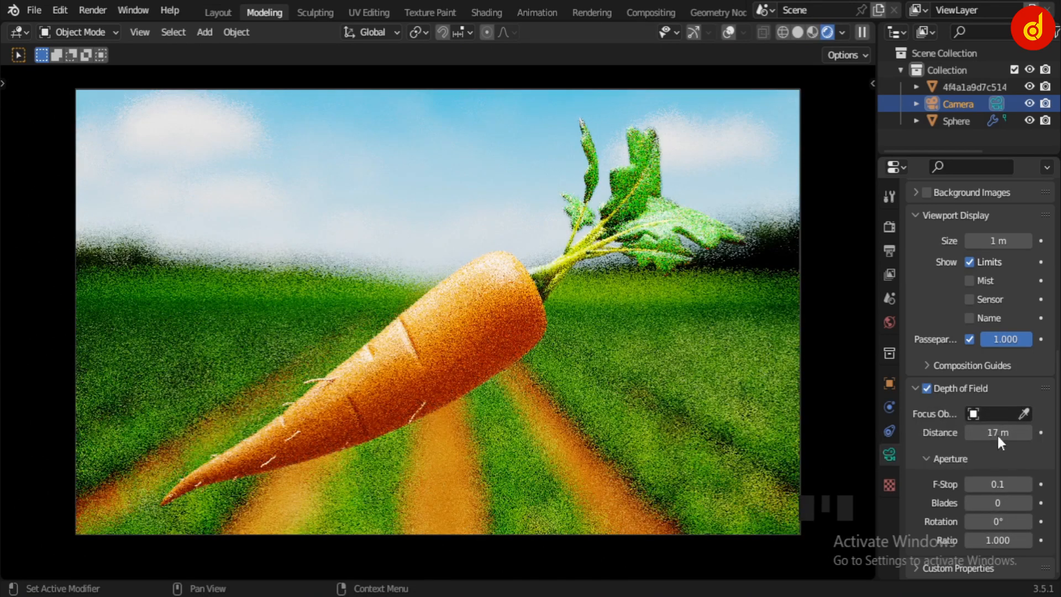
# Step: Review the Cycles render properties from Sampling down to Color Management and back
pyautogui.scroll(4, 1020, 556)
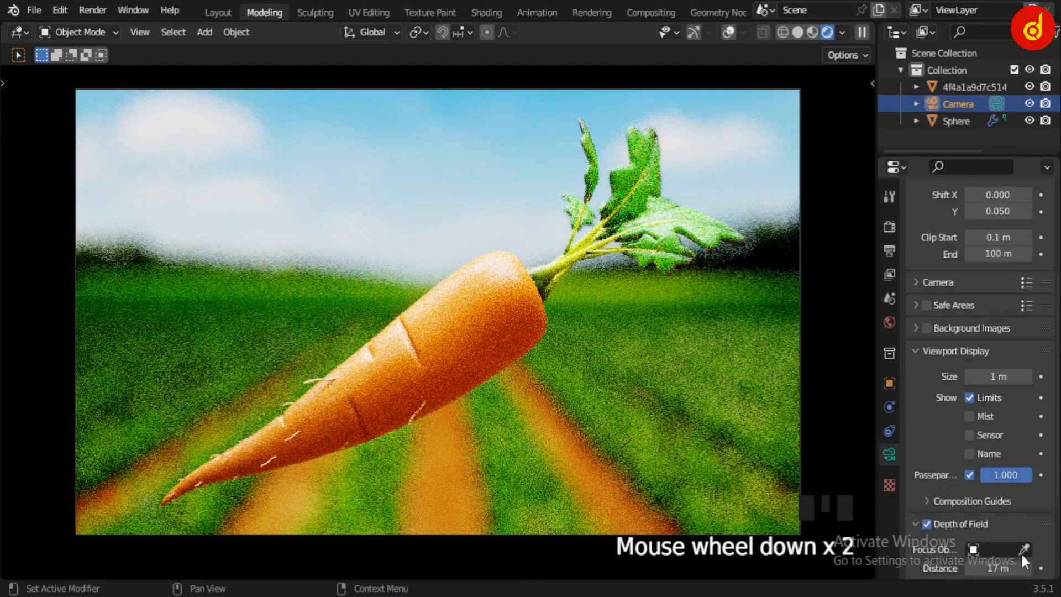
pyautogui.scroll(12, 1021, 552)
pyautogui.click(889, 226)
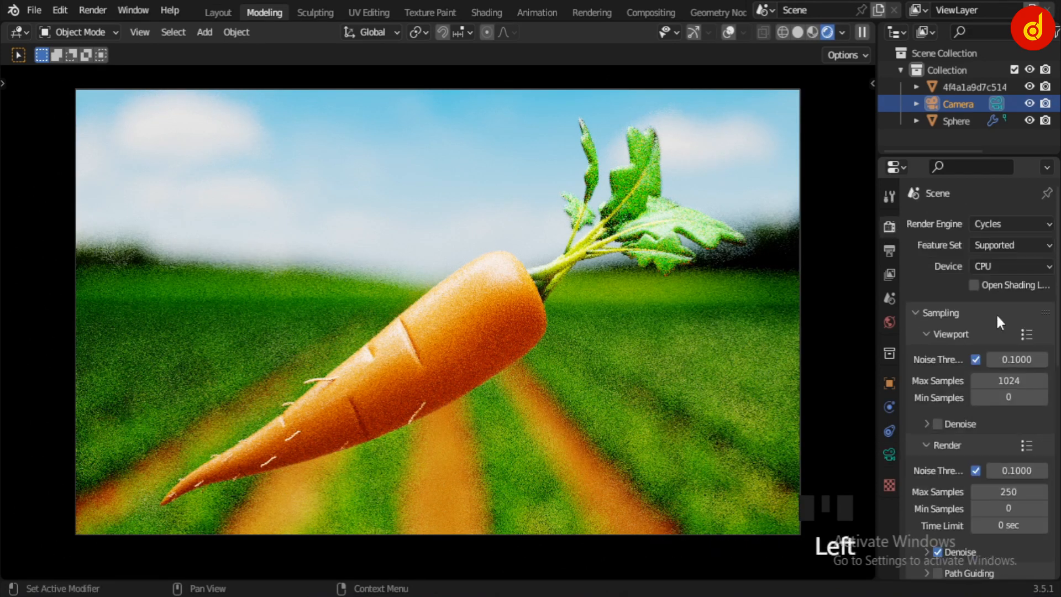
pyautogui.scroll(-13, 1020, 385)
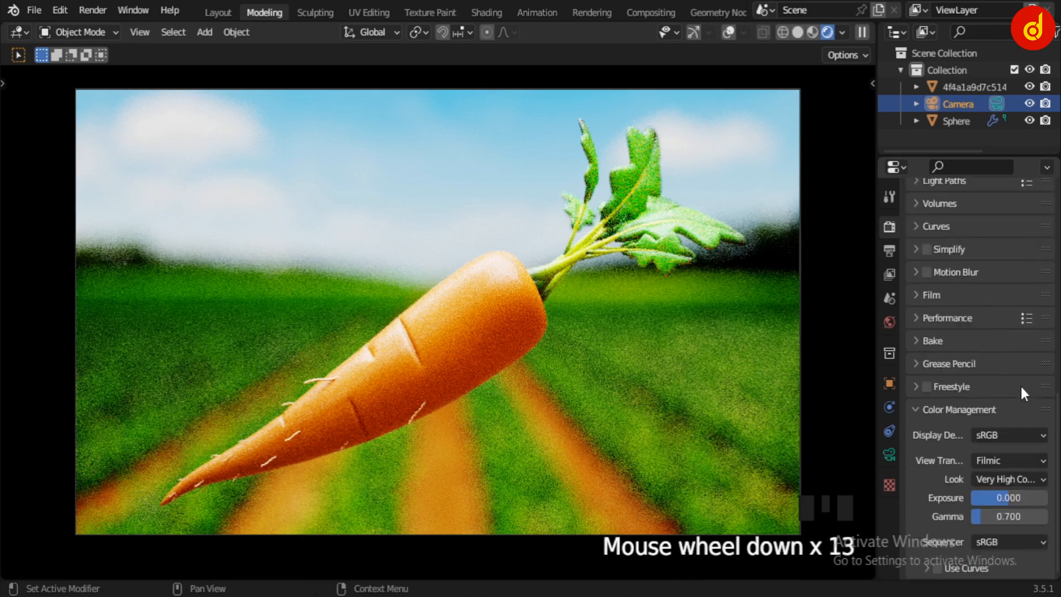
pyautogui.scroll(-3, 1029, 406)
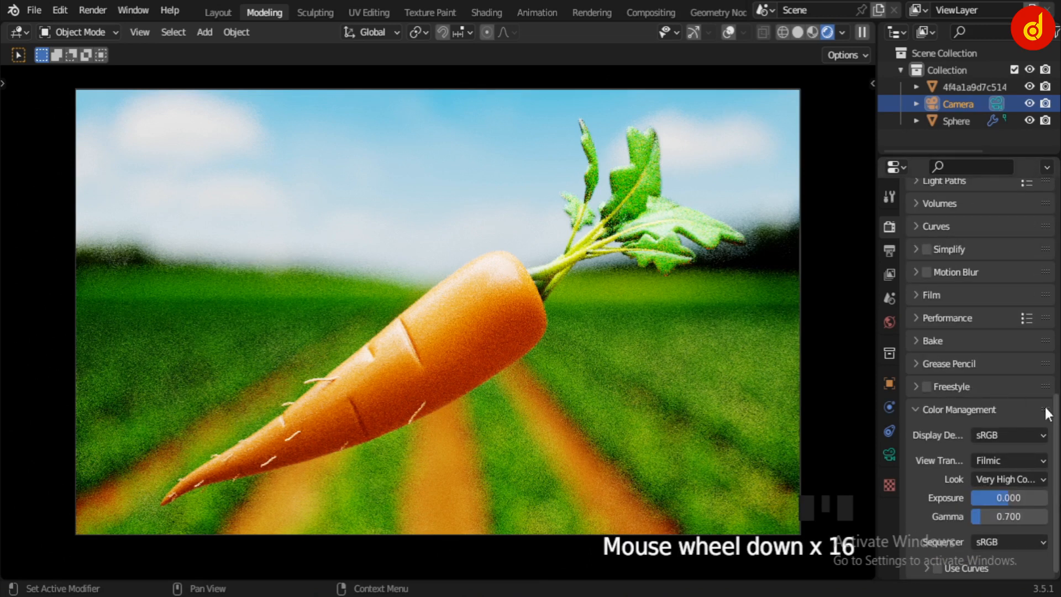
pyautogui.scroll(6, 1013, 389)
pyautogui.scroll(15, 1012, 389)
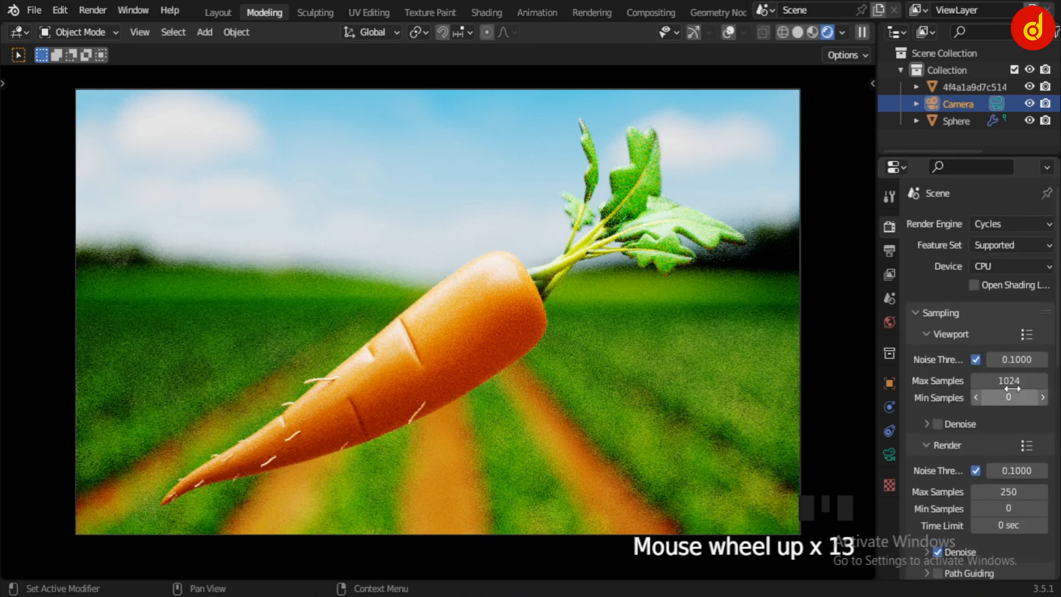